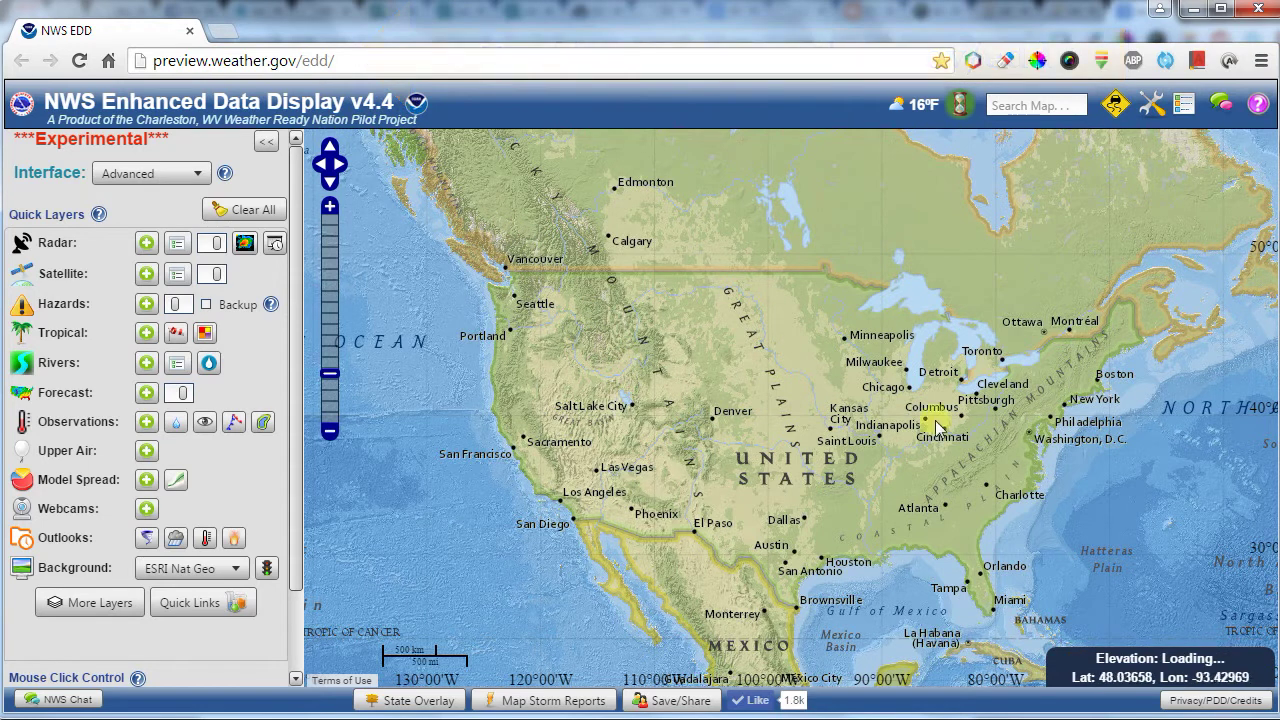
Recentre and zoom the map on southern Wisconsin, northern Illinois and Lake Michigan
left_click_drag(841, 443, 783, 399)
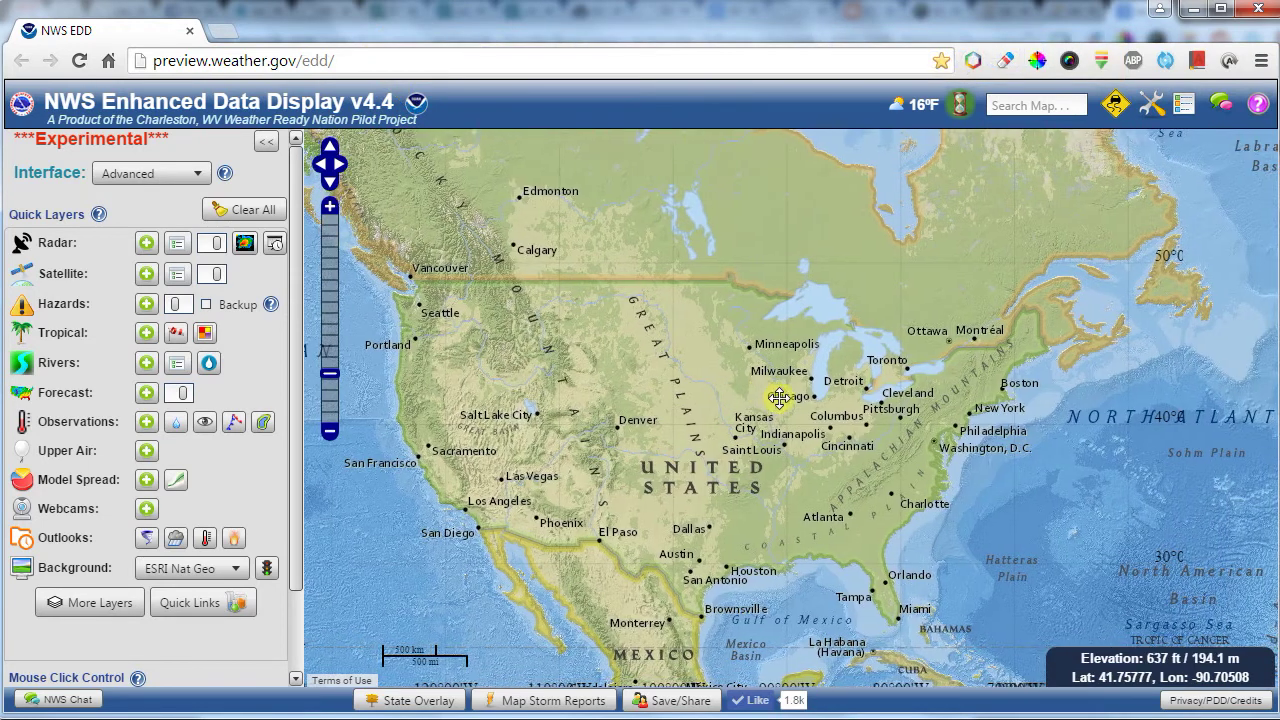
scroll(842, 388, "up", 2)
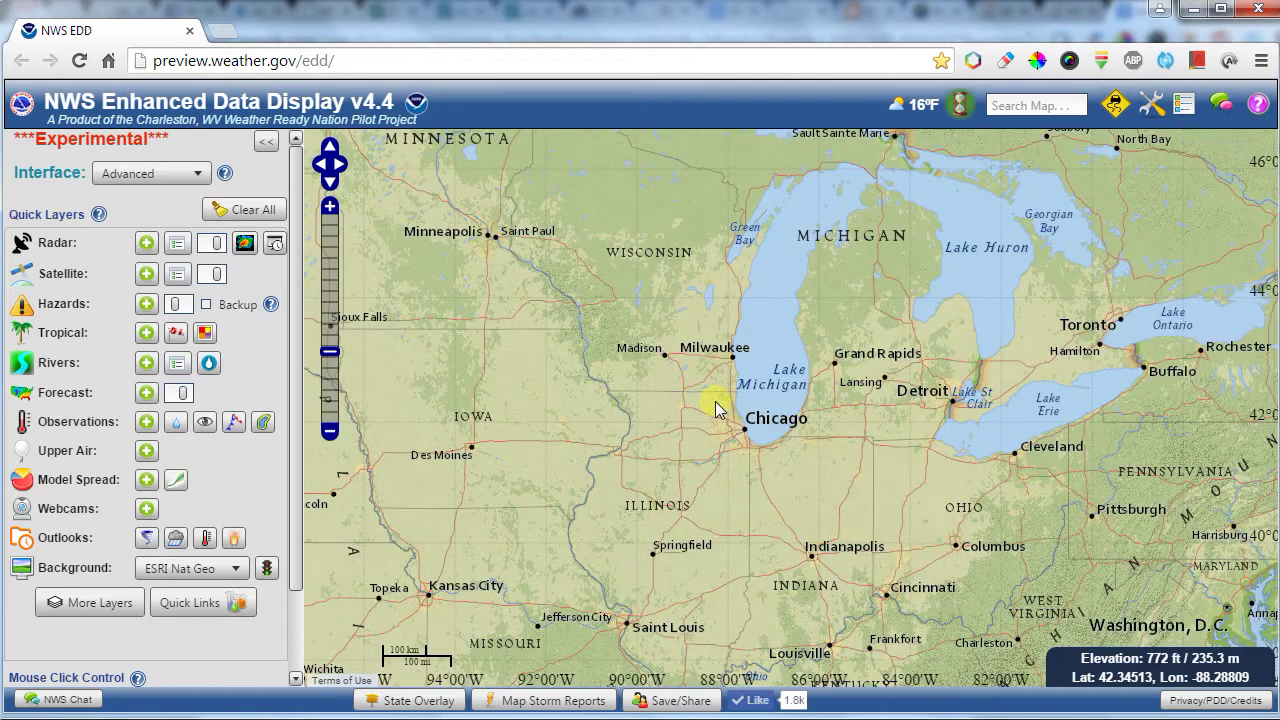
left_click_drag(549, 263, 876, 512)
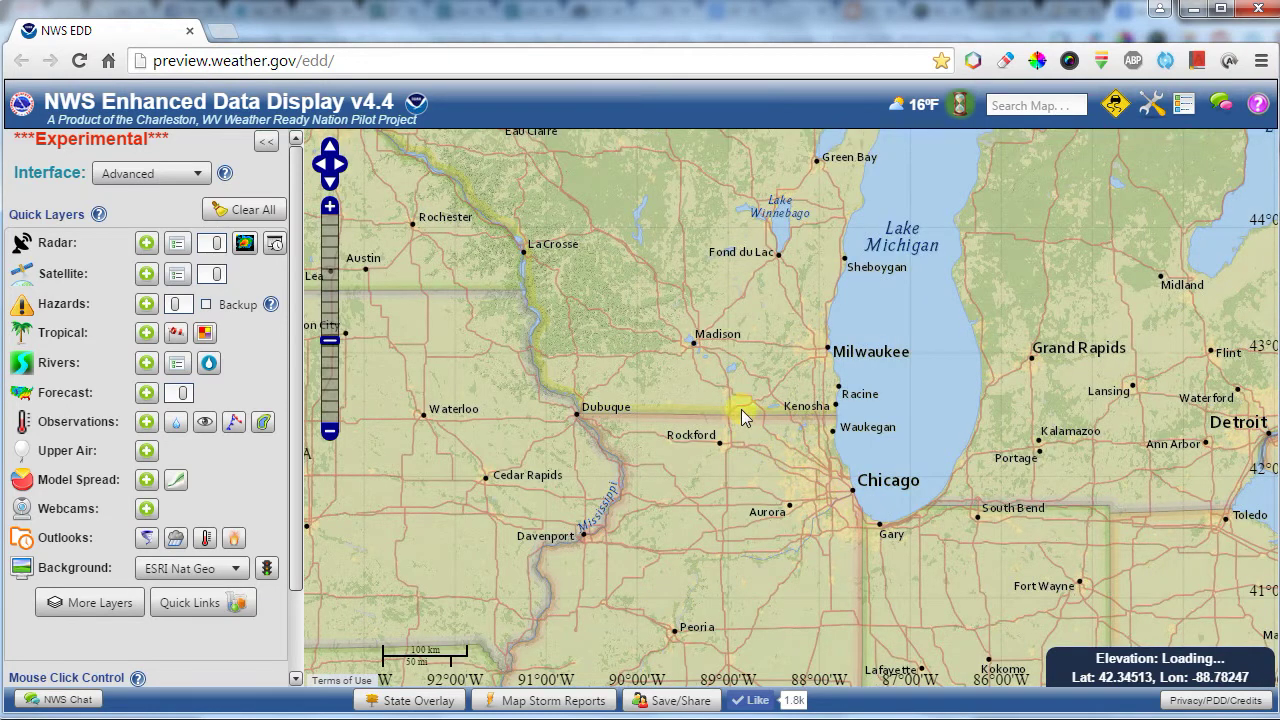
Try the Basic interface and return to the Advanced interface
left_click(143, 176)
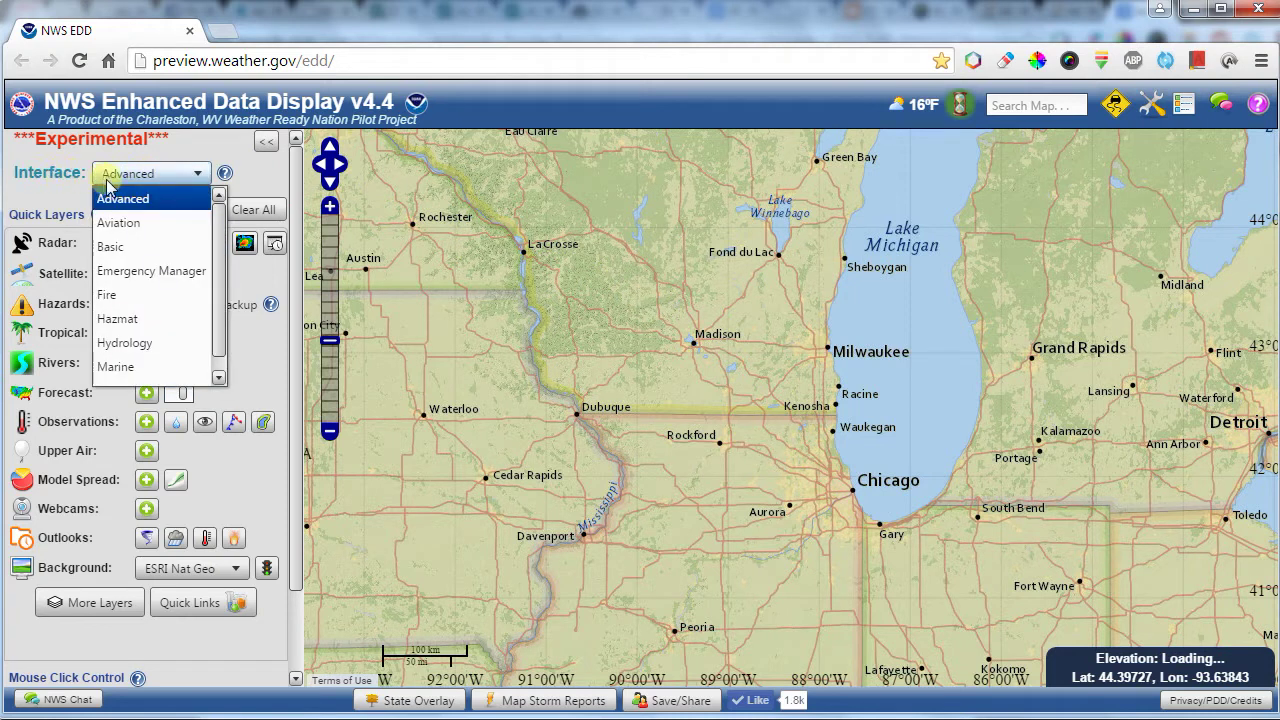
left_click(136, 256)
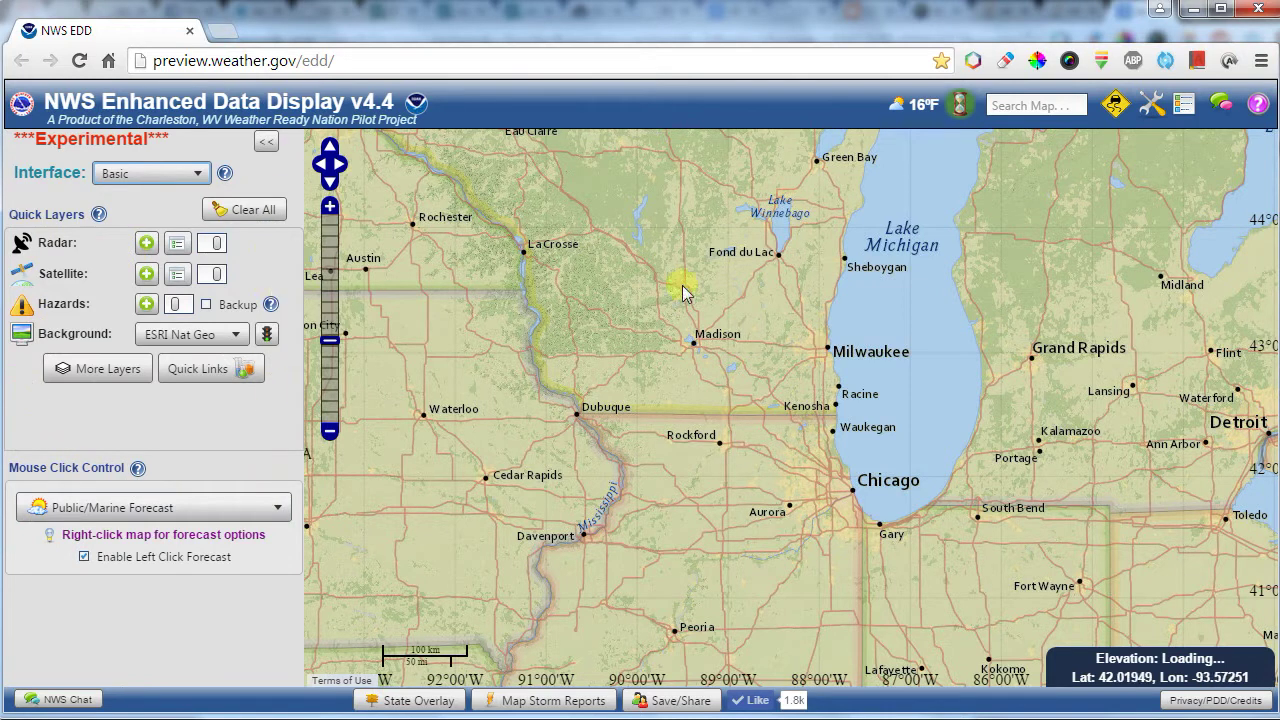
left_click(170, 187)
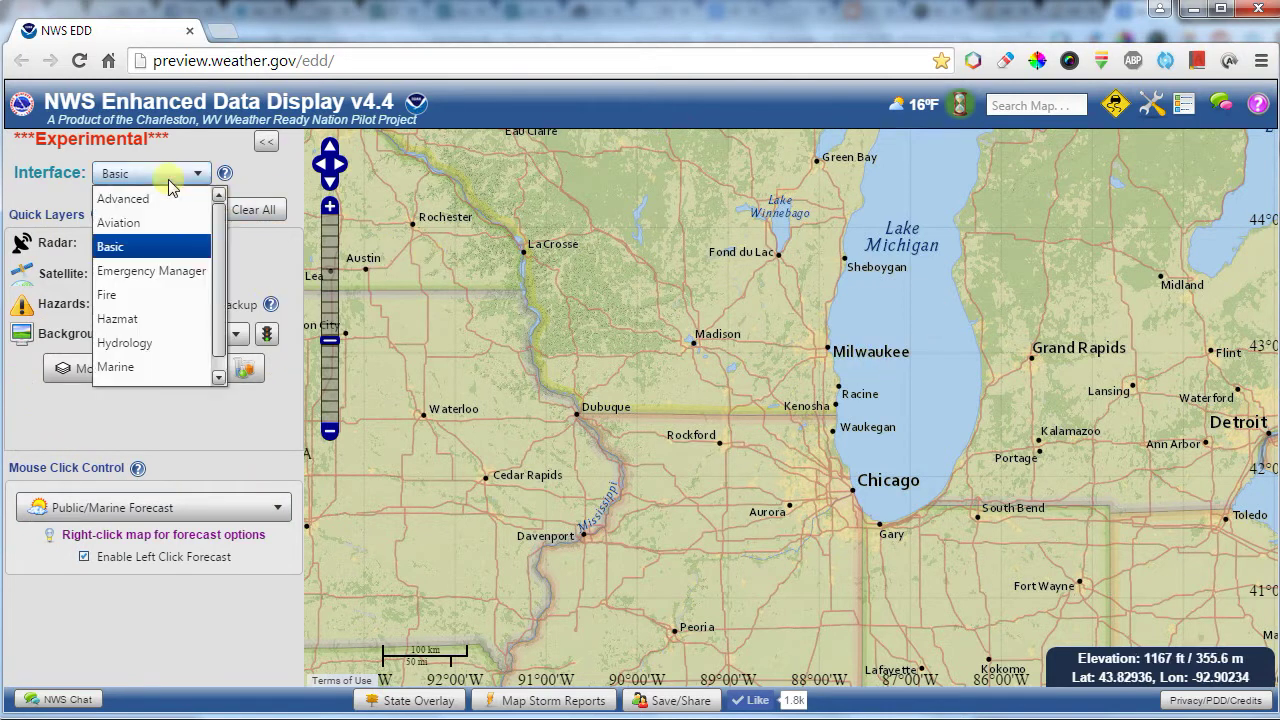
left_click(150, 198)
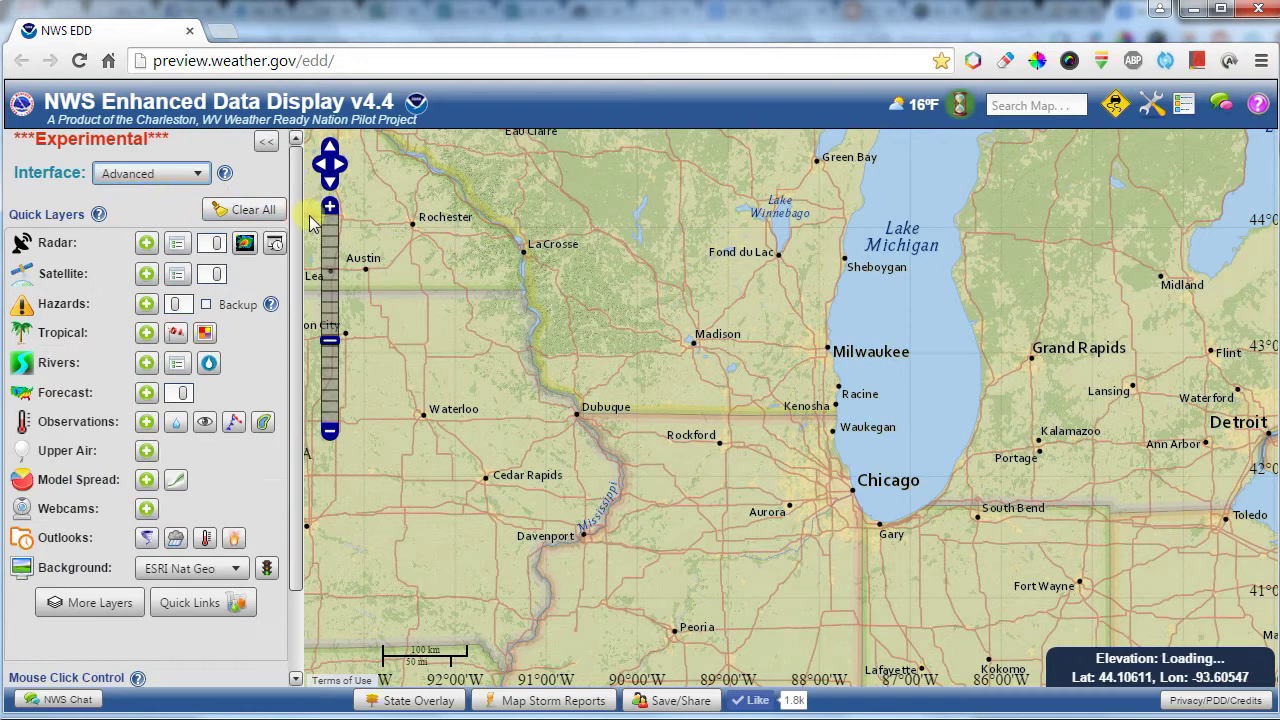
scroll(295, 330, "down", 2)
scroll(295, 365, "up", 2)
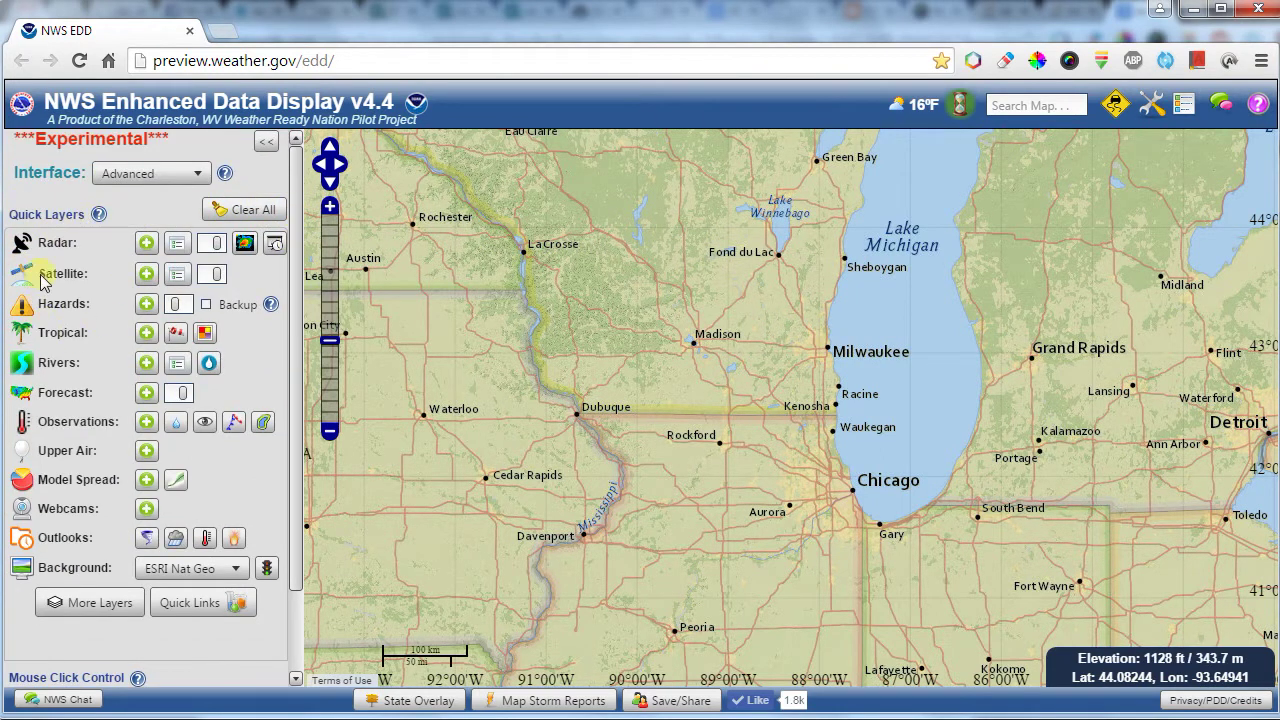
Turn on the radar layer and show it over New England on the map
left_click(90, 244)
left_click(151, 251)
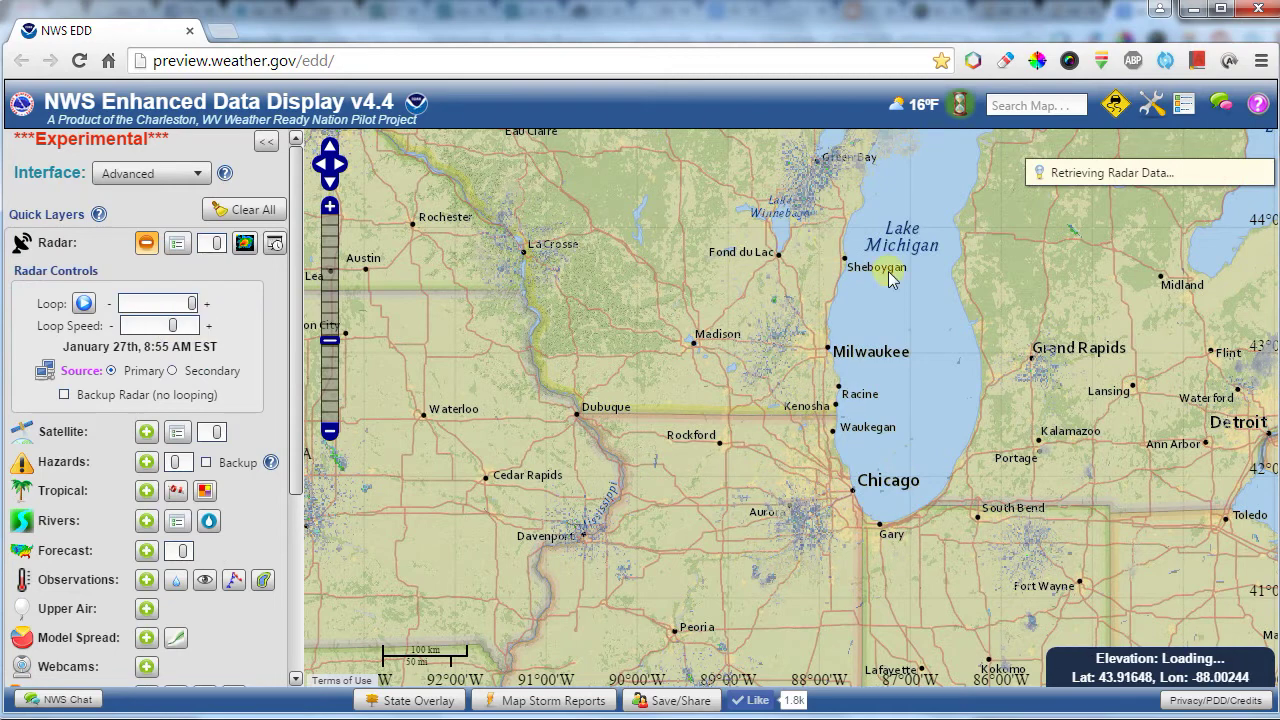
left_click_drag(930, 343, 607, 324)
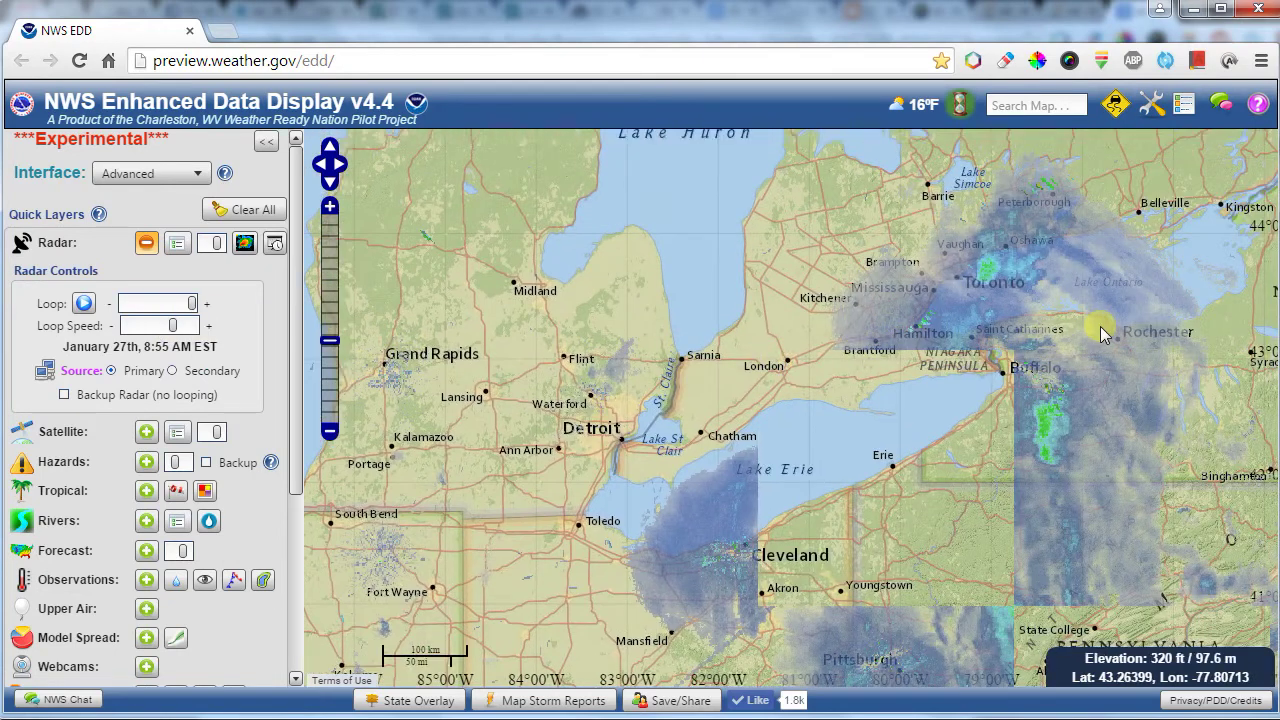
left_click_drag(1100, 329, 745, 332)
left_click_drag(1011, 443, 680, 520)
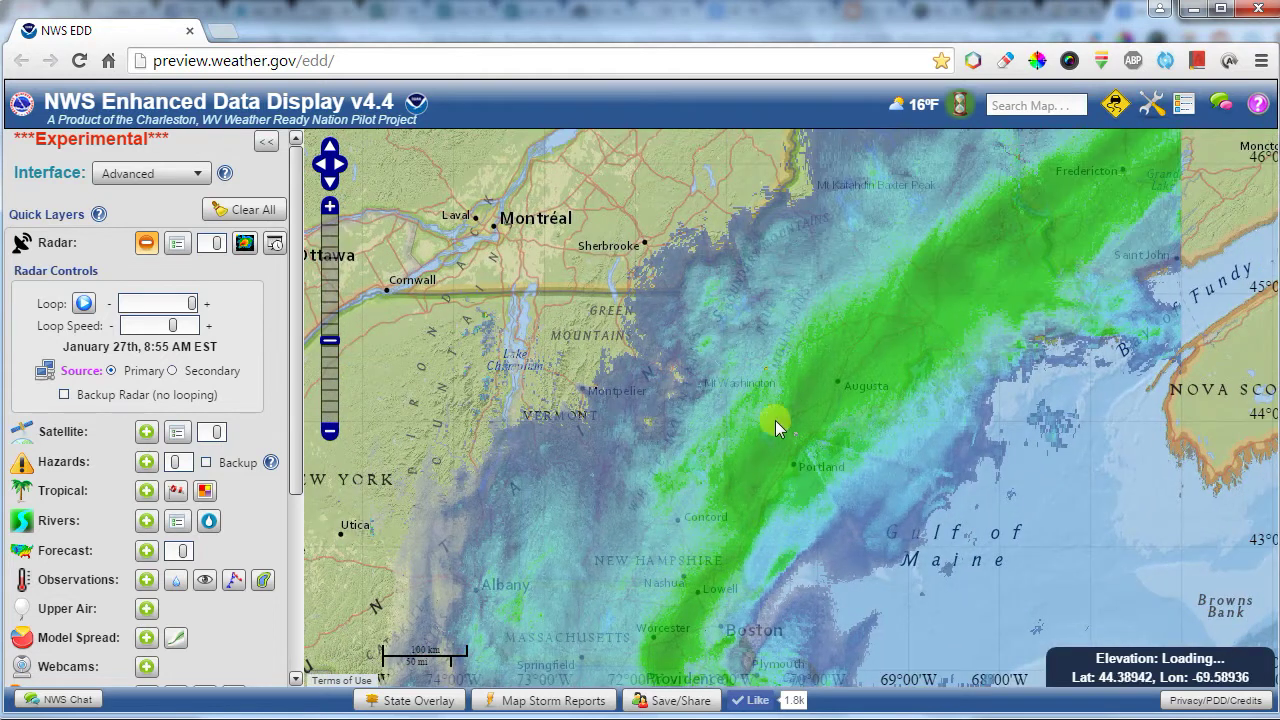
Add the state border overlay and start the radar loop over southern New England
left_click(414, 703)
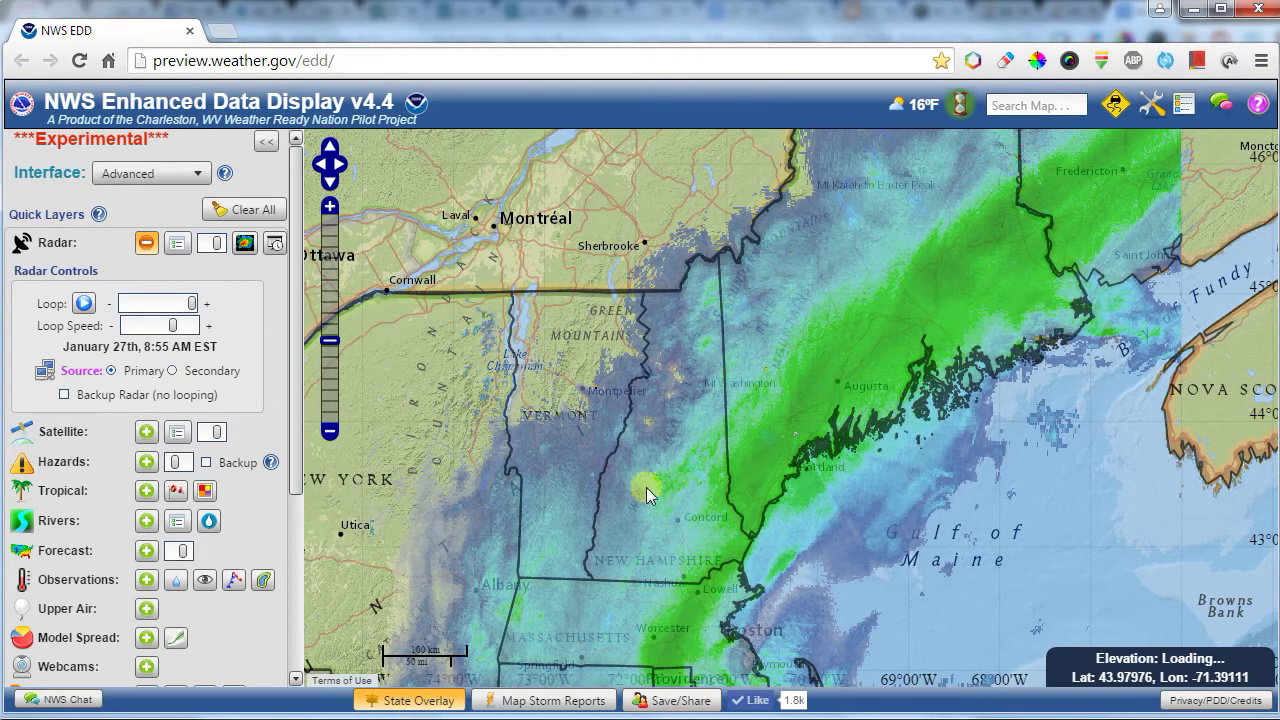
left_click_drag(656, 447, 757, 249)
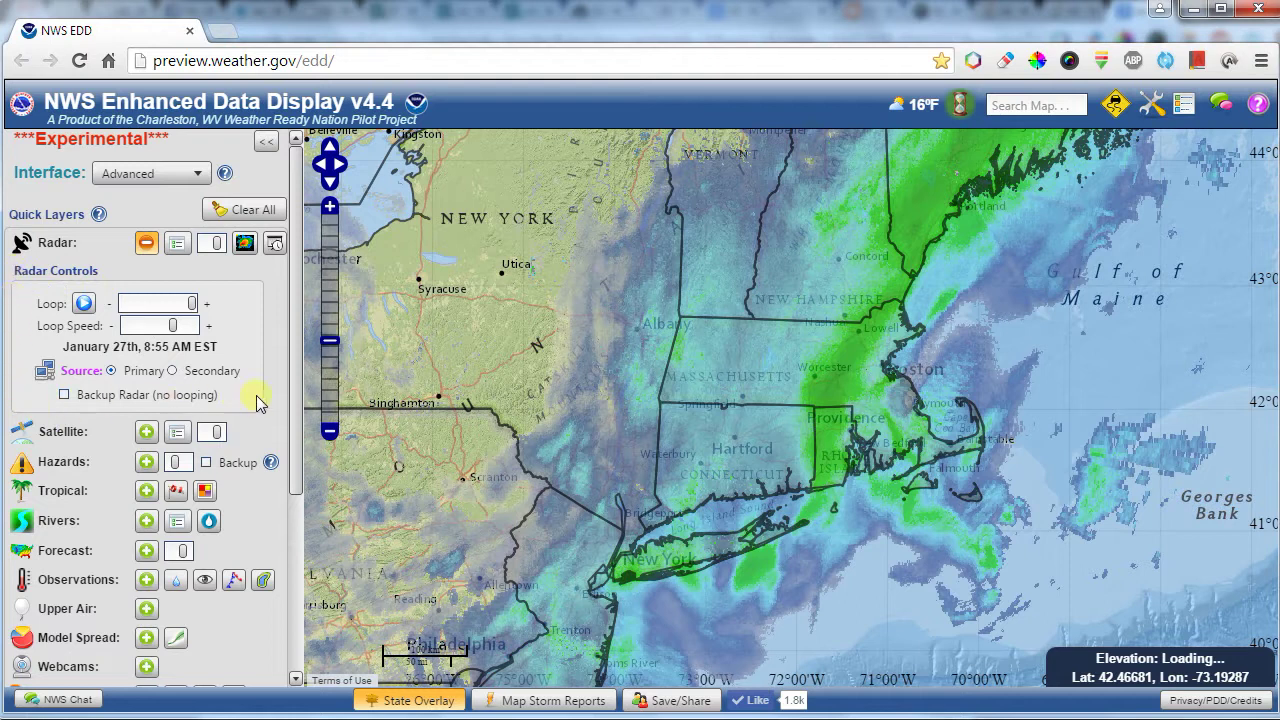
left_click(84, 305)
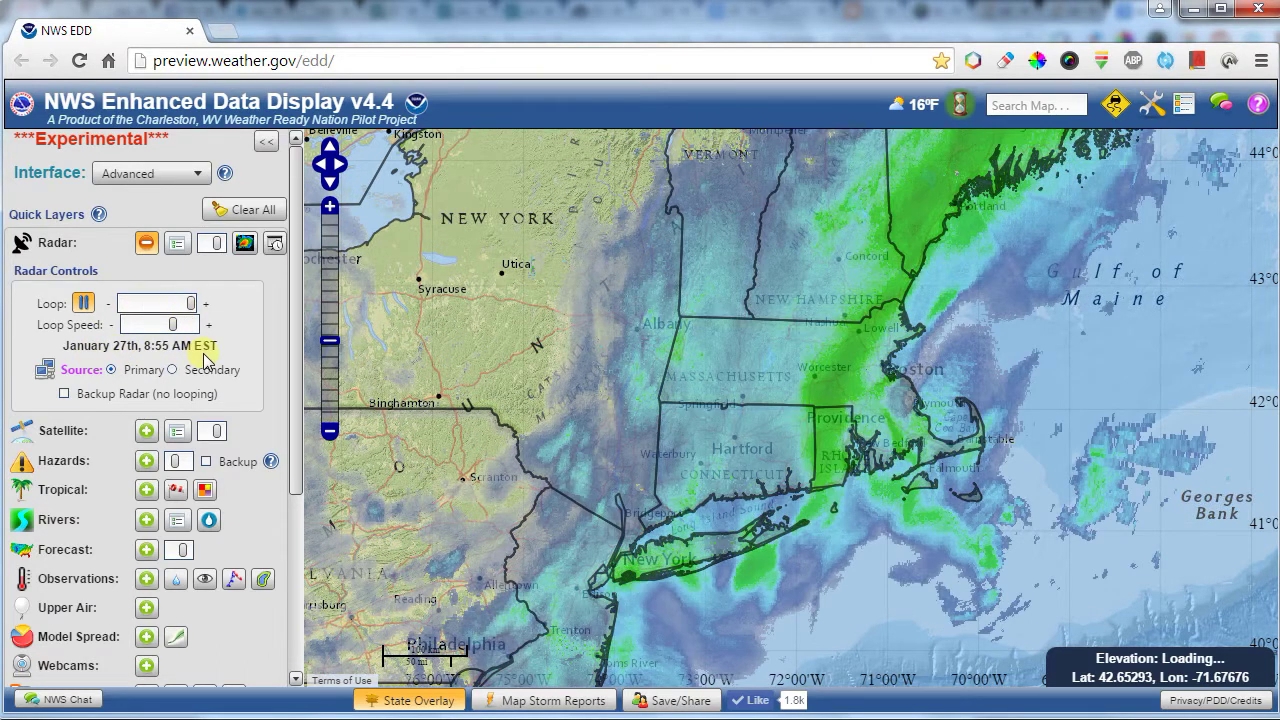
Examine the Base Reflectivity colour scale in the map legend and close the legend
left_click(1186, 108)
left_click_drag(1249, 202, 1244, 385)
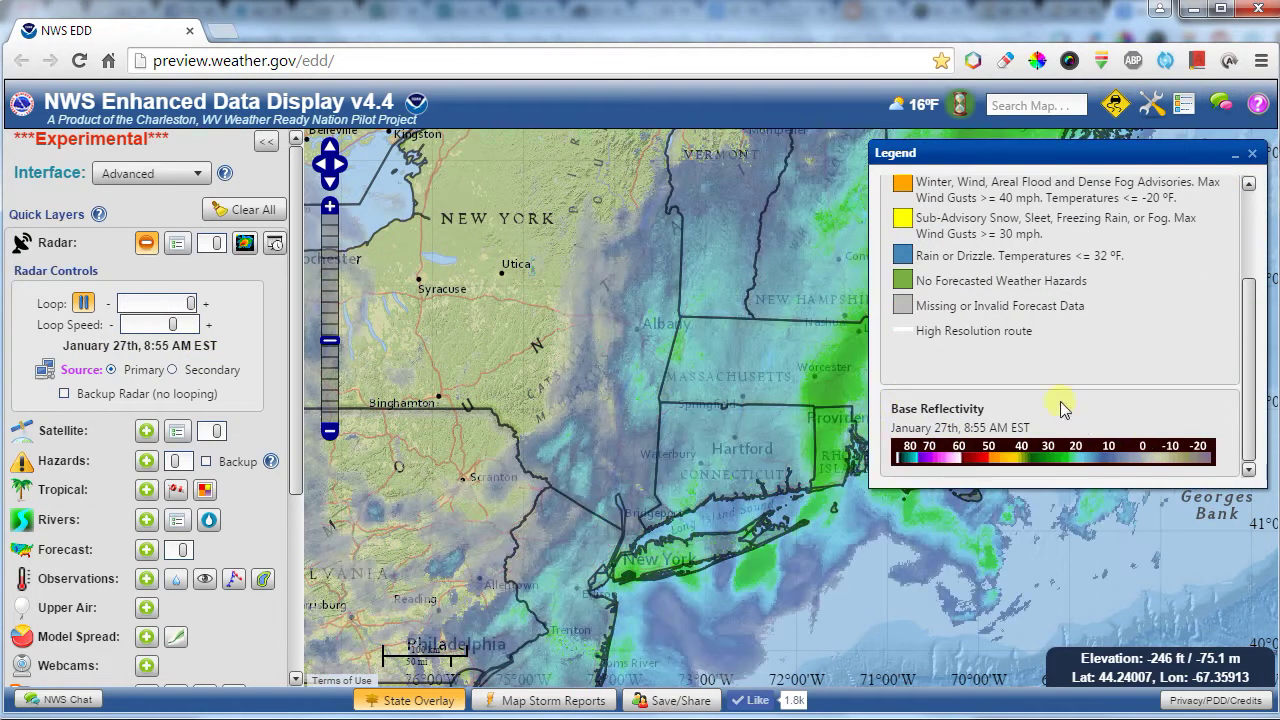
left_click(1184, 104)
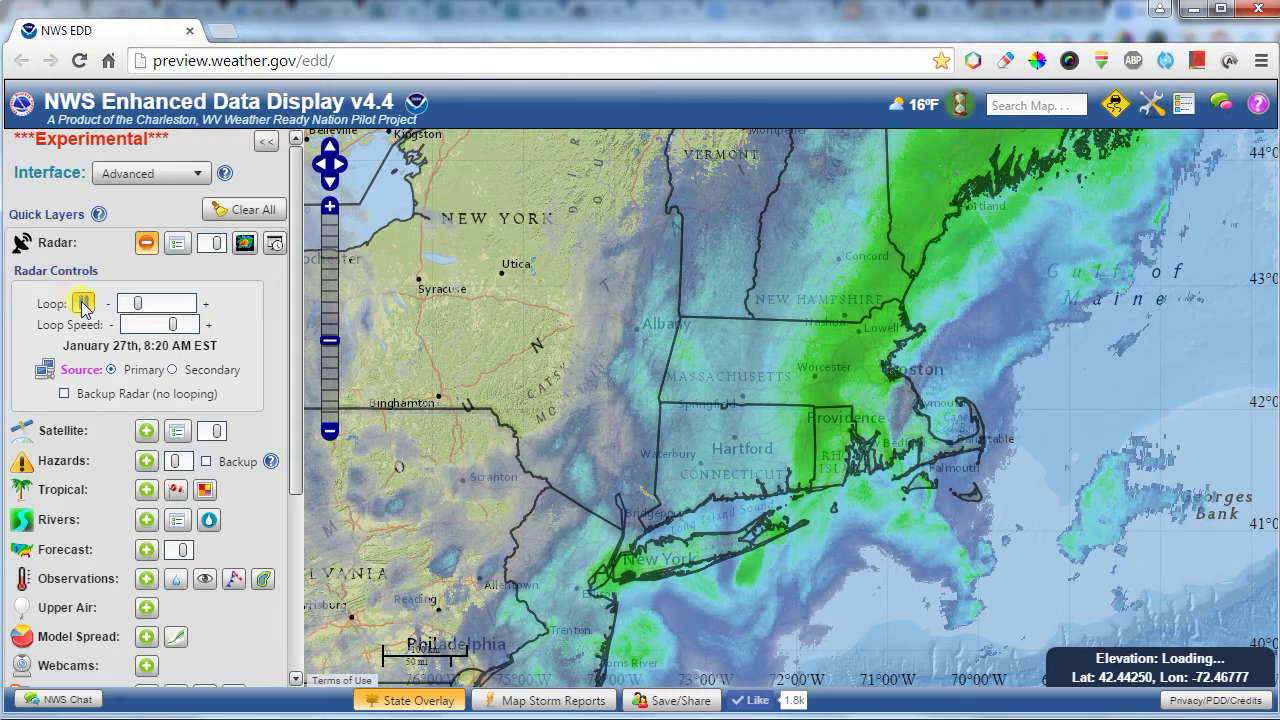
Replace the radar layer with map storm reports covering the last 12 hours
left_click(145, 244)
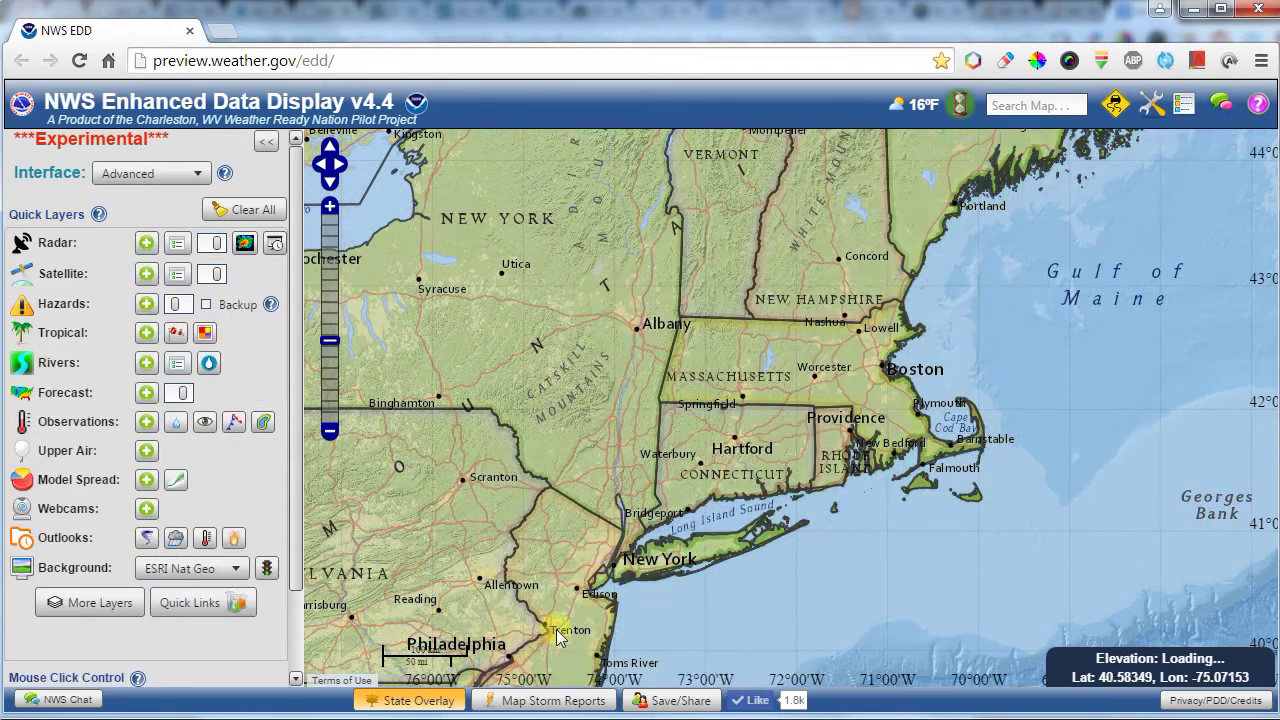
left_click(553, 700)
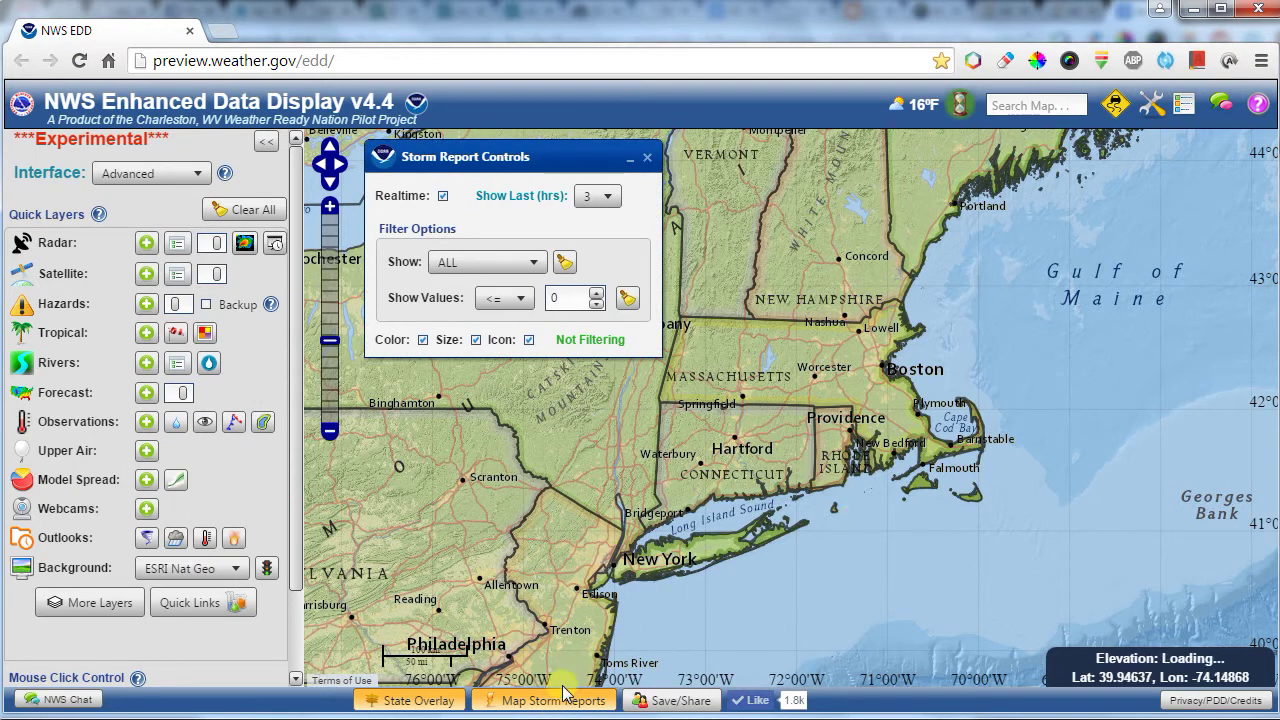
left_click(605, 198)
left_click(592, 390)
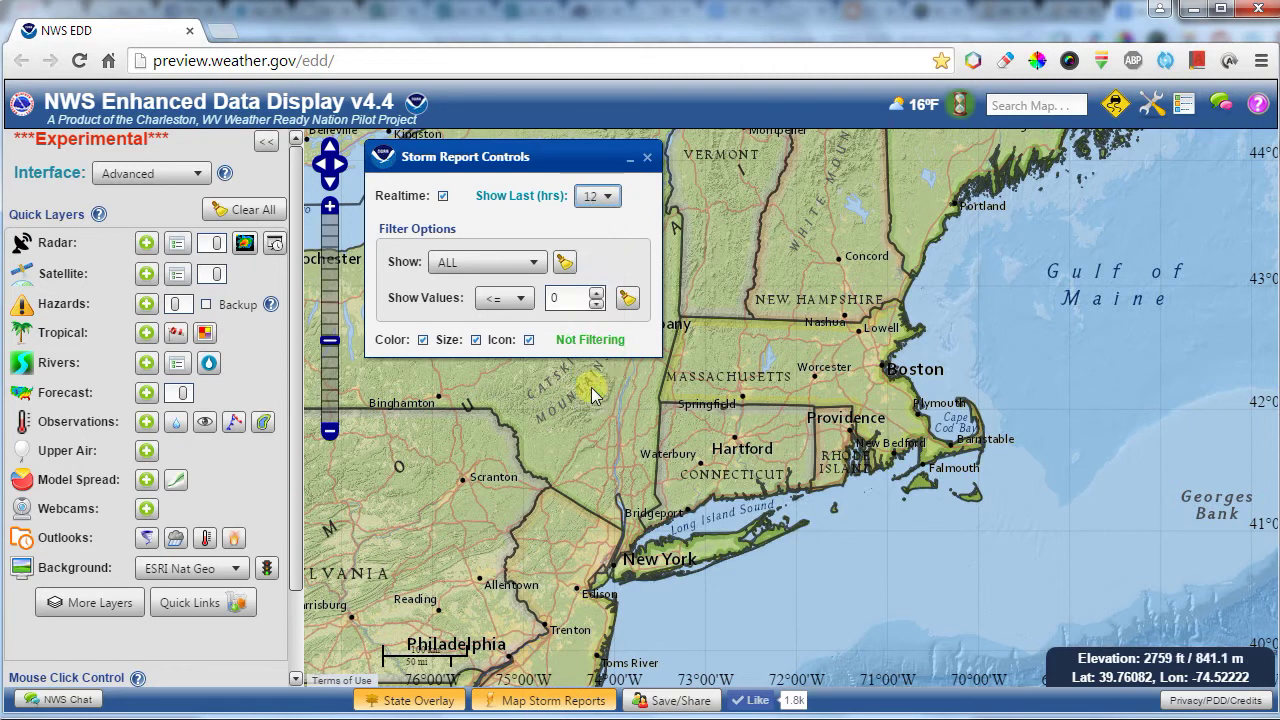
left_click_drag(1060, 495, 1019, 450)
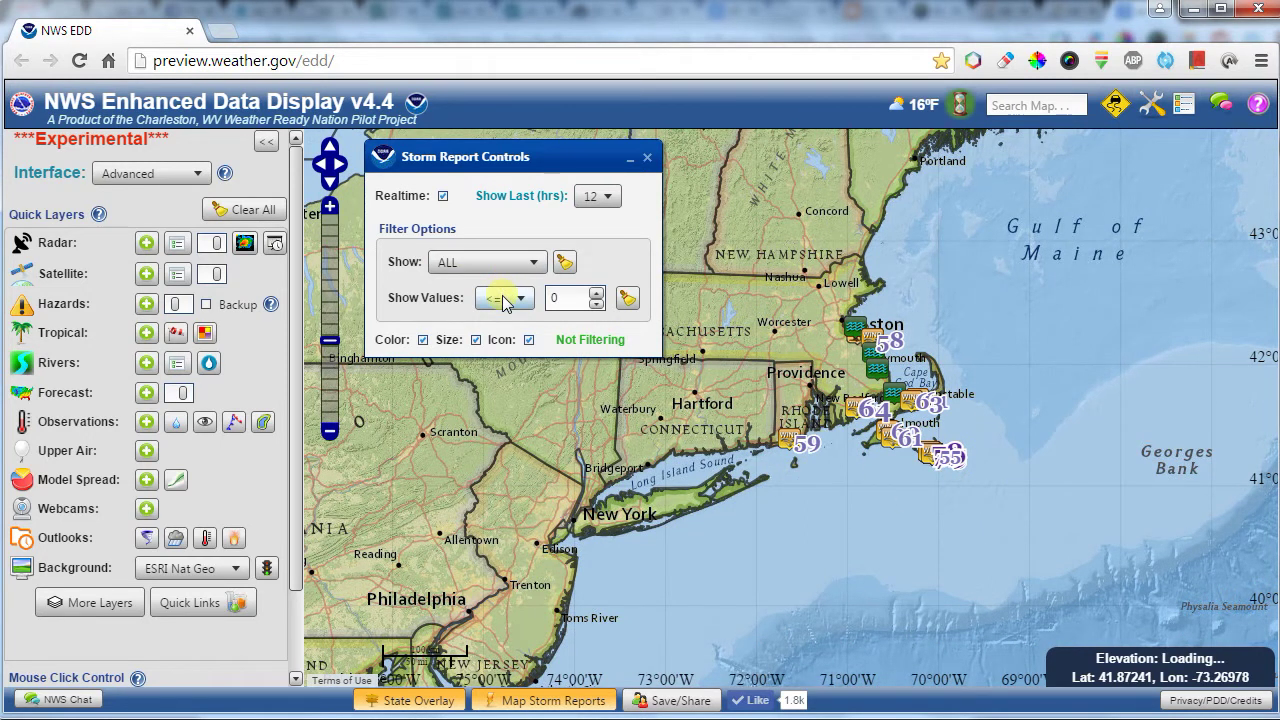
Filter the storm reports to values >= 60 and inspect those around Cape Cod and Nantucket
double_click(574, 298)
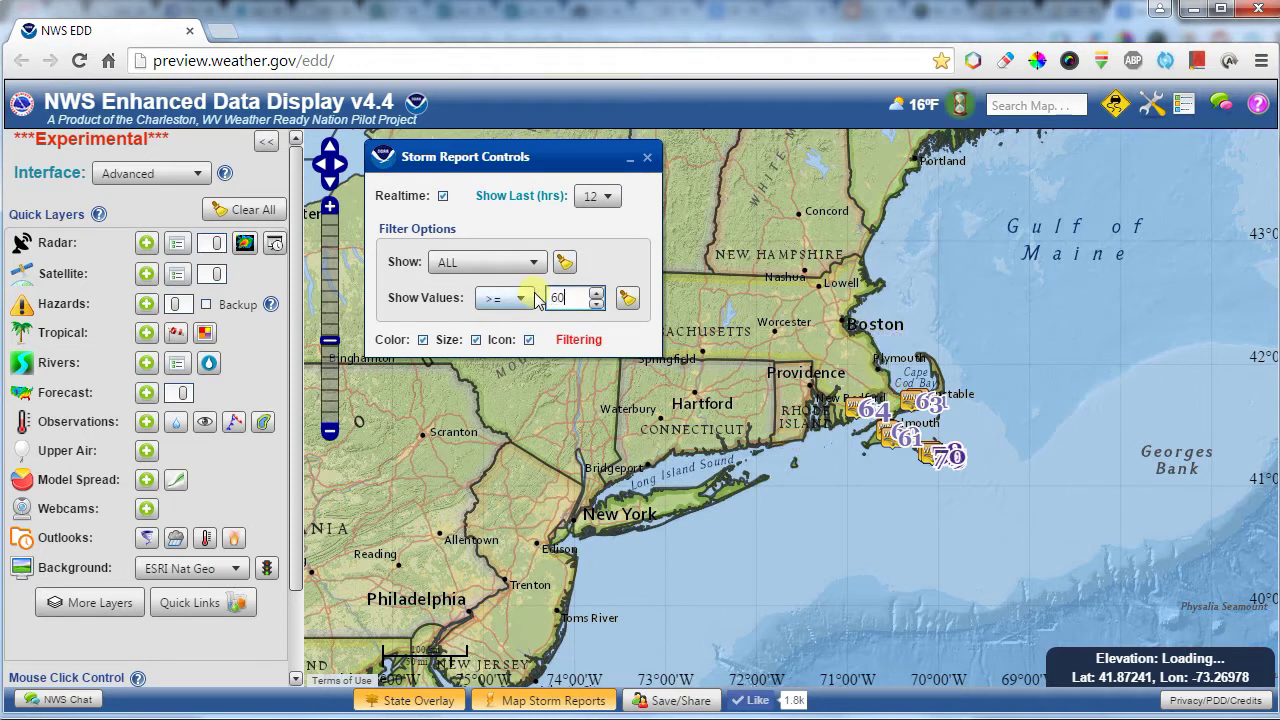
mouse_move(864, 414)
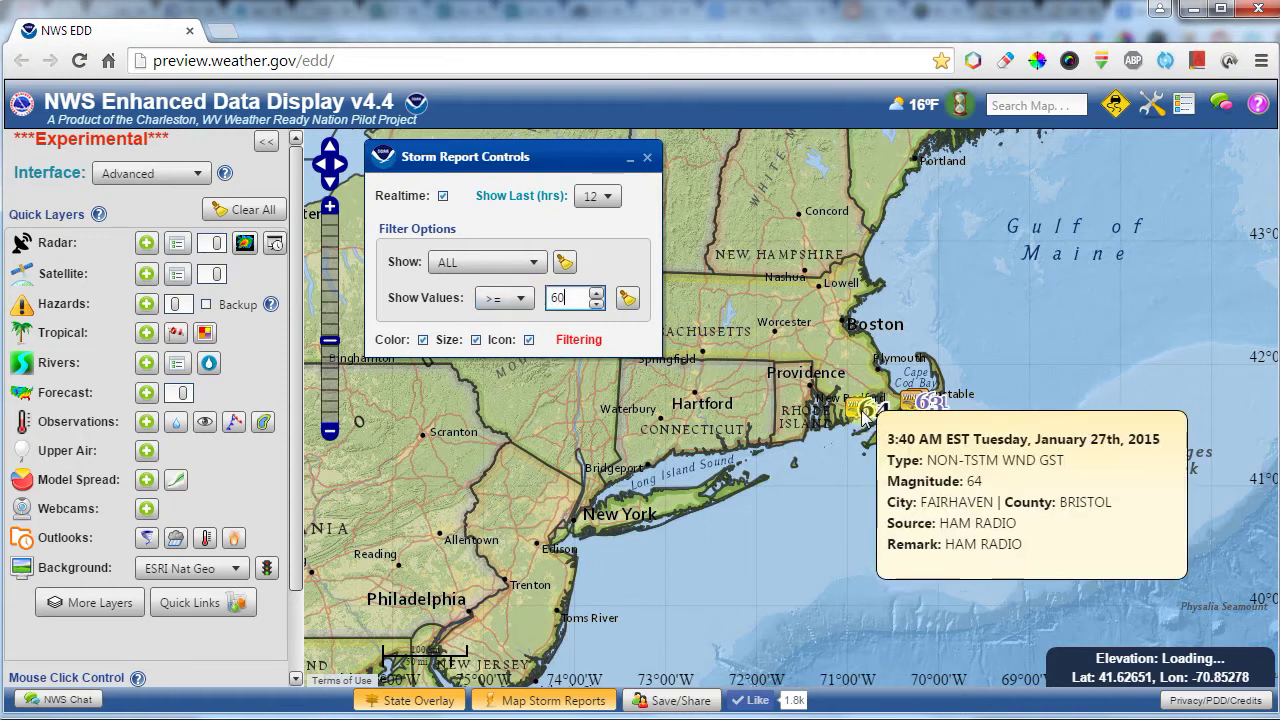
scroll(948, 441, "up", 2)
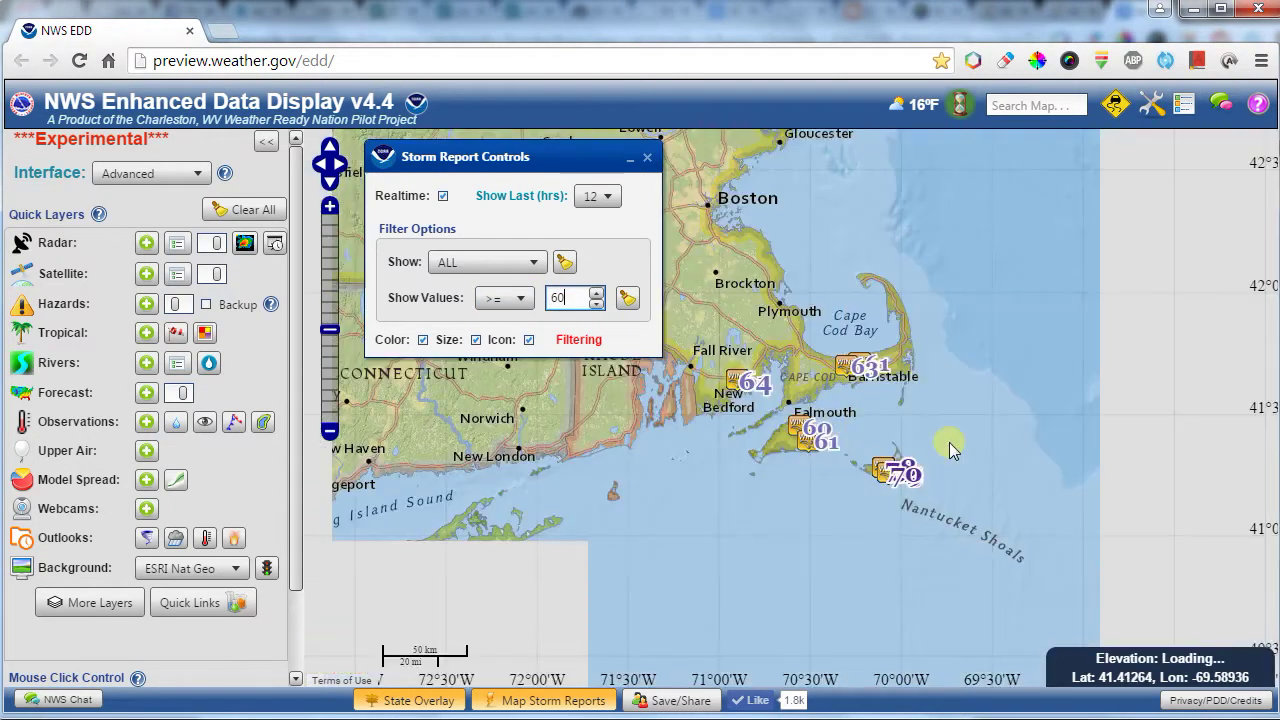
scroll(773, 561, "down", 1)
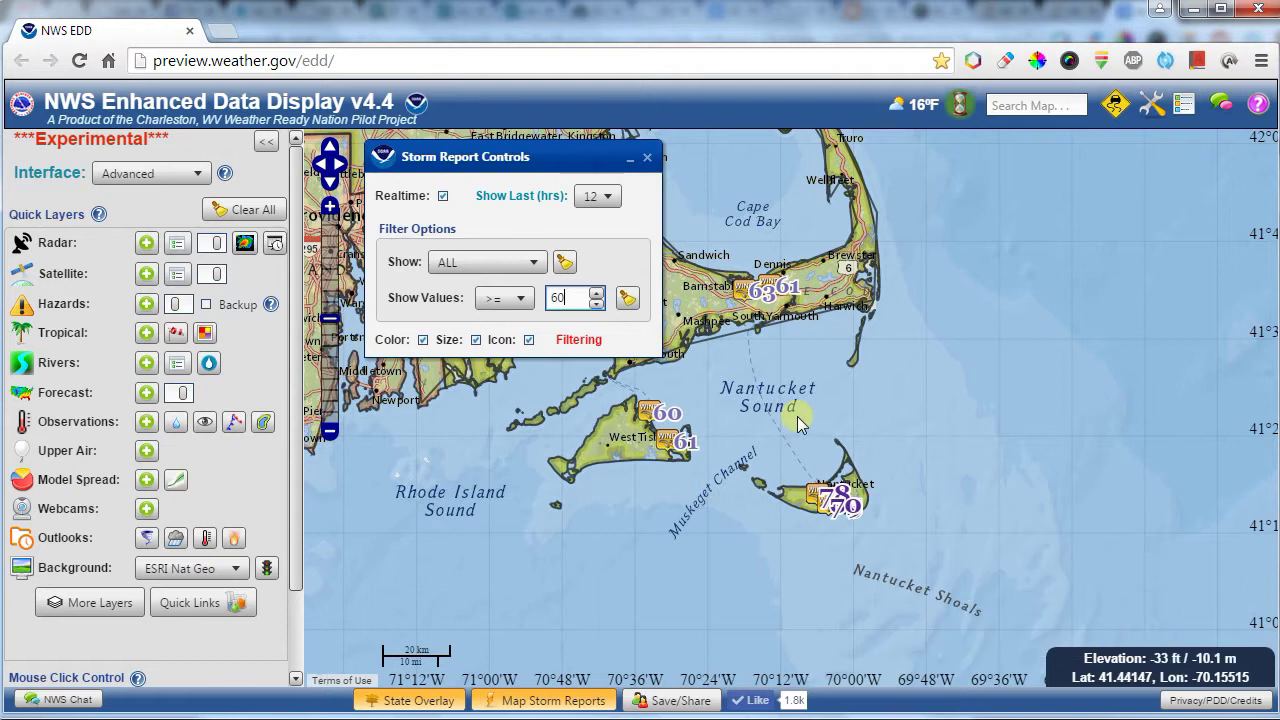
scroll(742, 414, "down", 1)
Hide the storm report icons, and switch the values' colour and size scaling off and back on
left_click(529, 340)
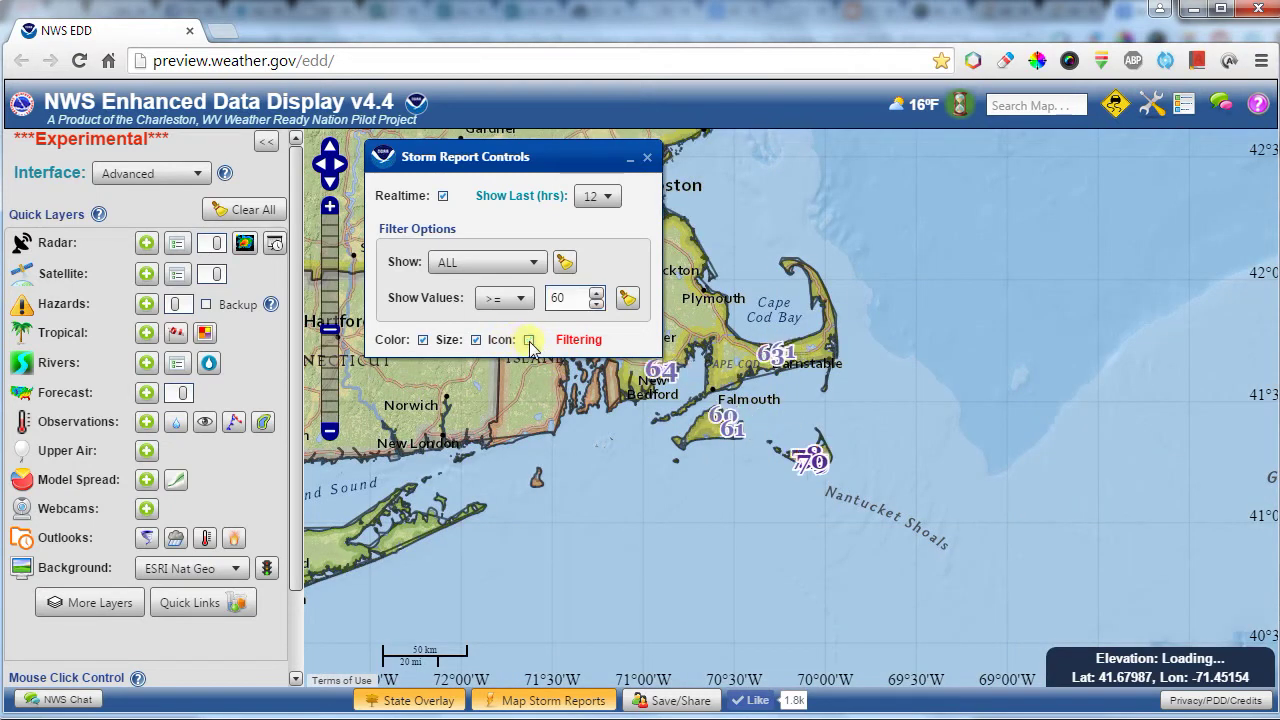
left_click_drag(686, 486, 849, 503)
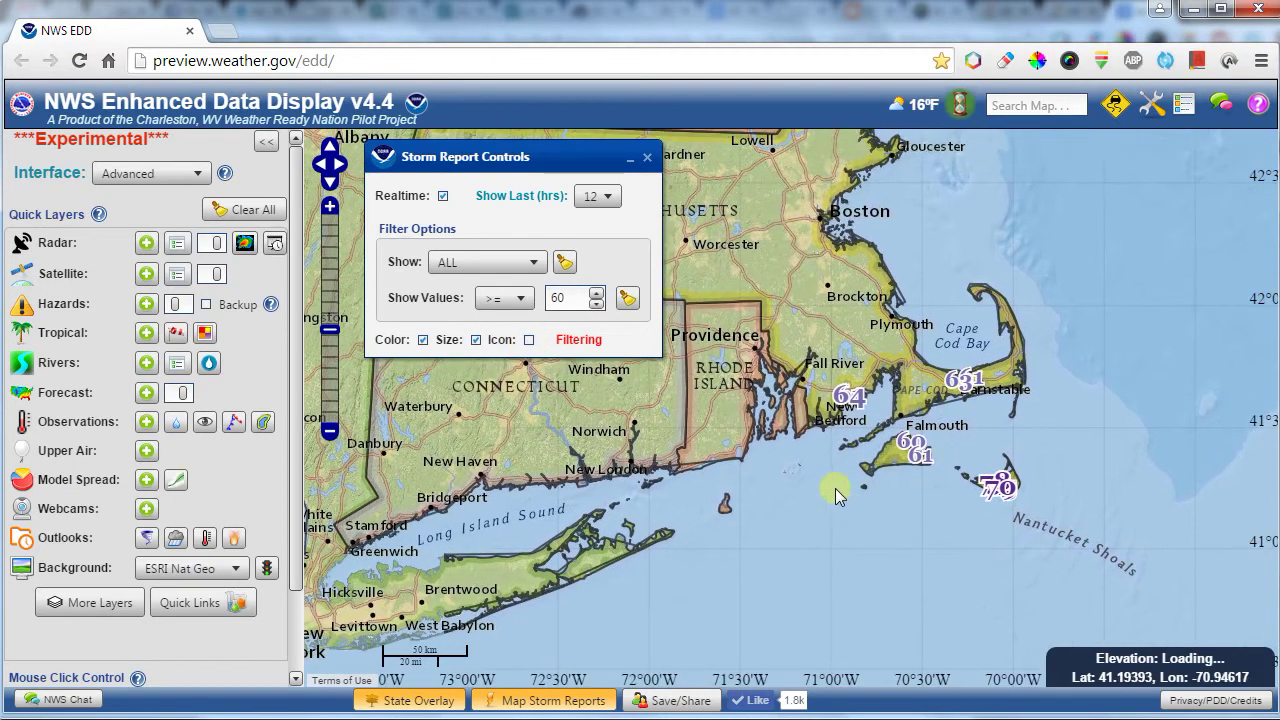
left_click(423, 340)
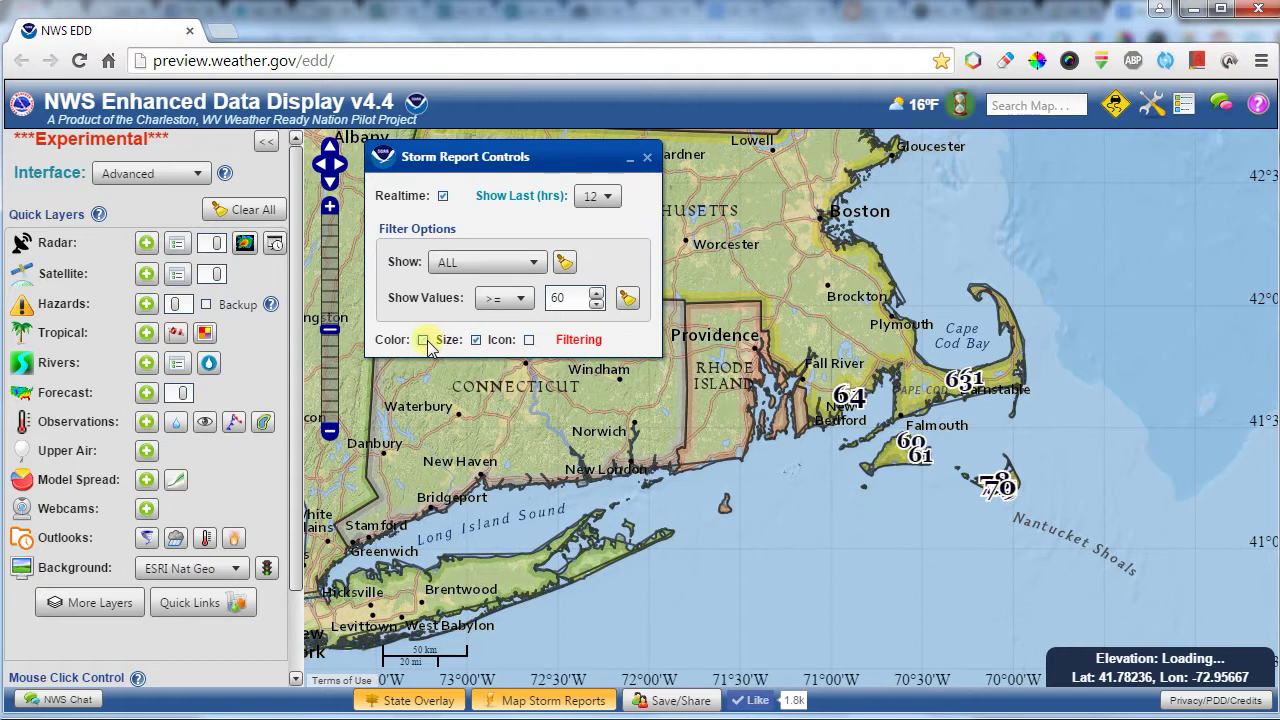
left_click(477, 340)
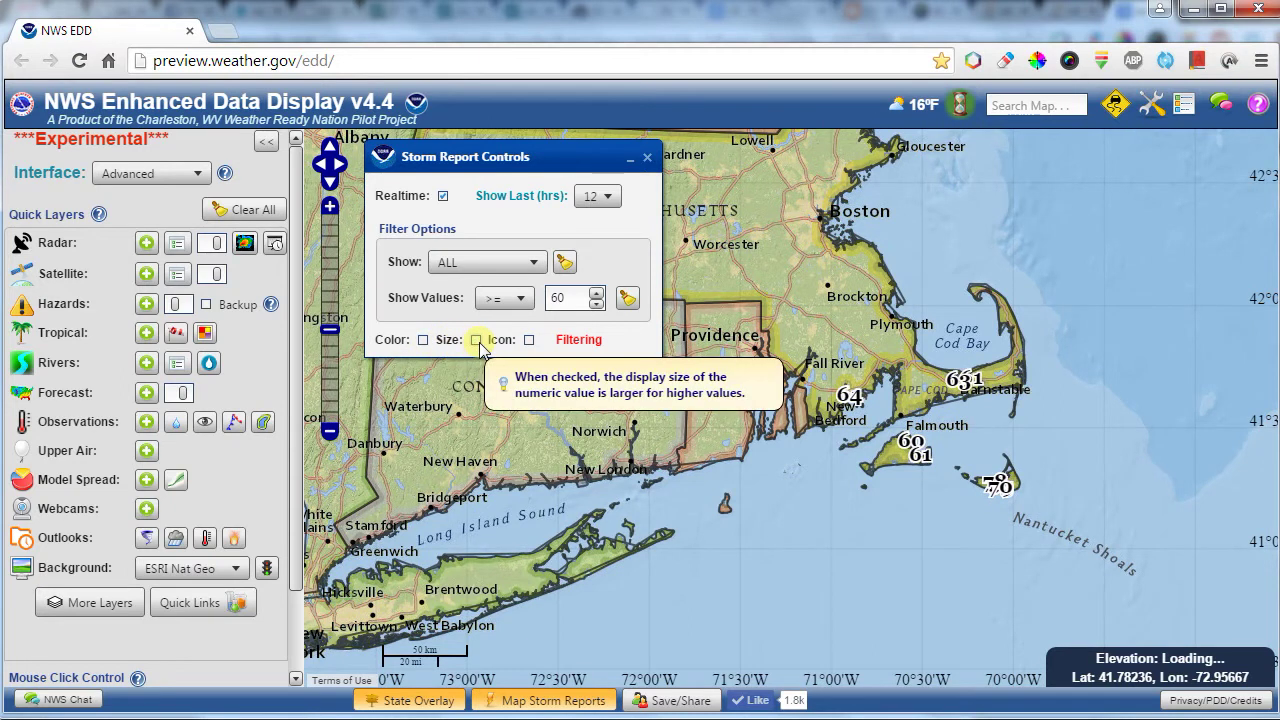
scroll(820, 491, "down", 2)
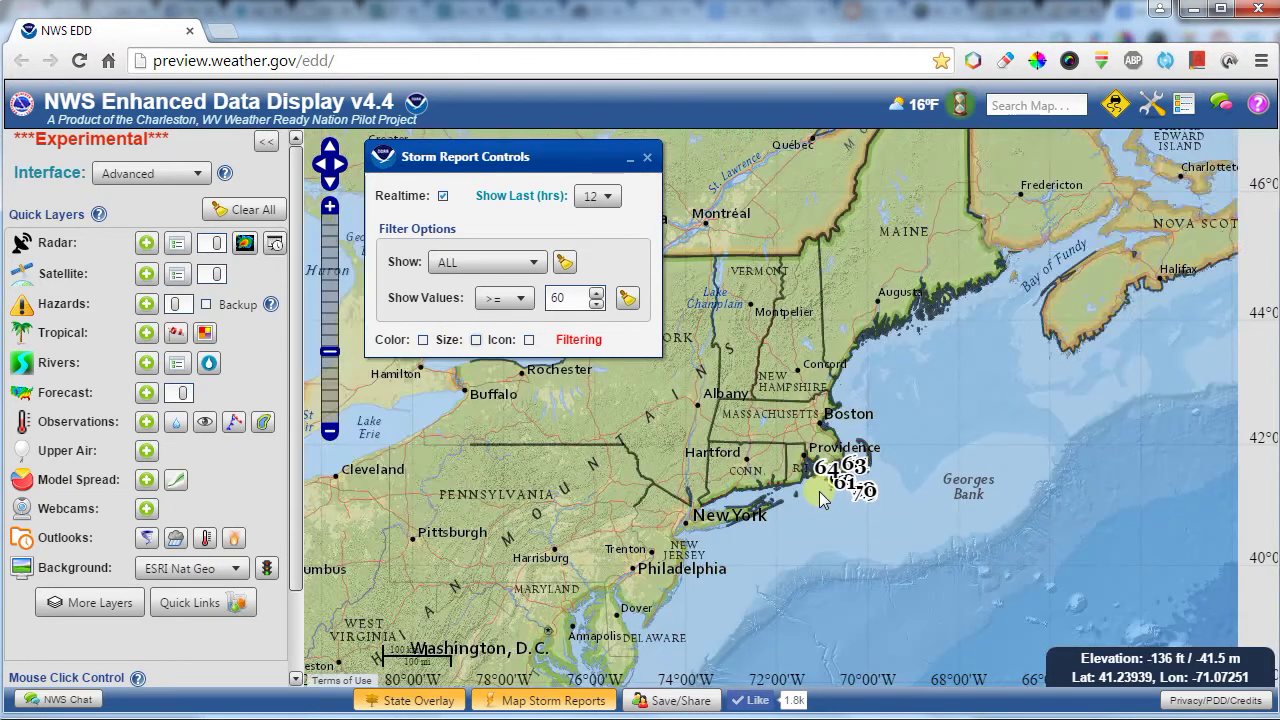
left_click(478, 340)
left_click(420, 340)
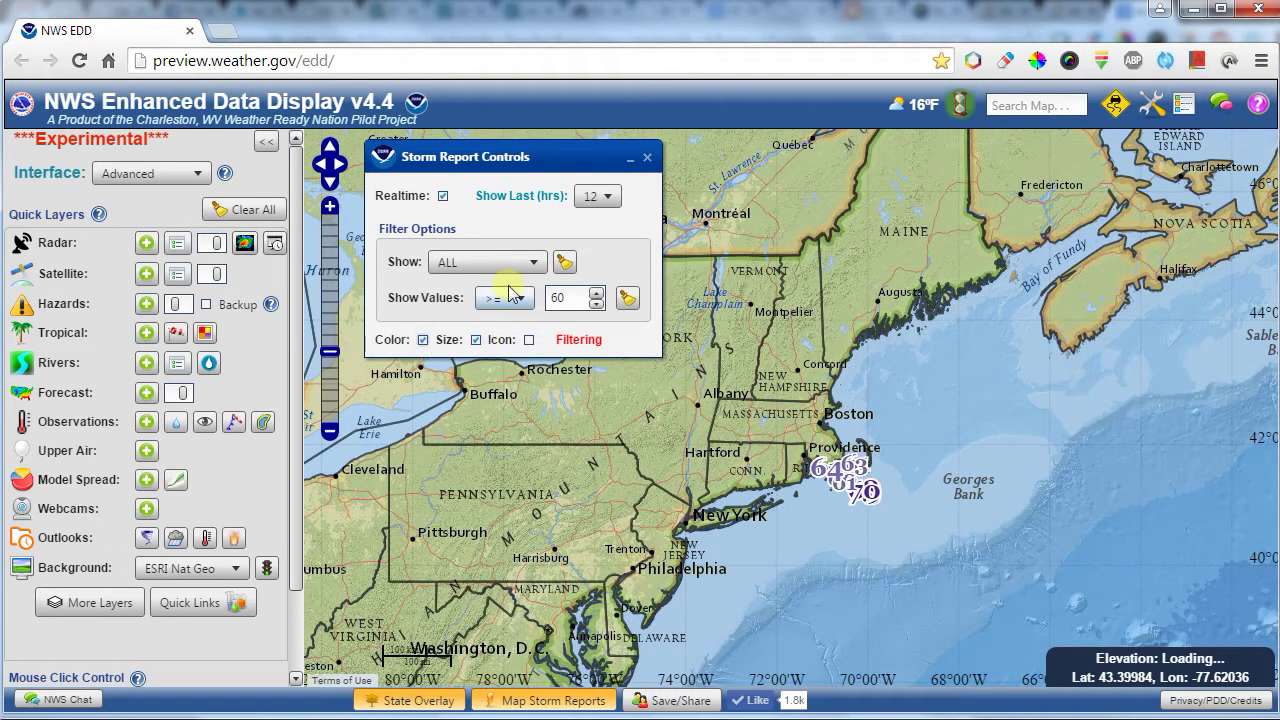
Replace the storm reports with the hazards layer and turn on text labels for the hazards
left_click(588, 705)
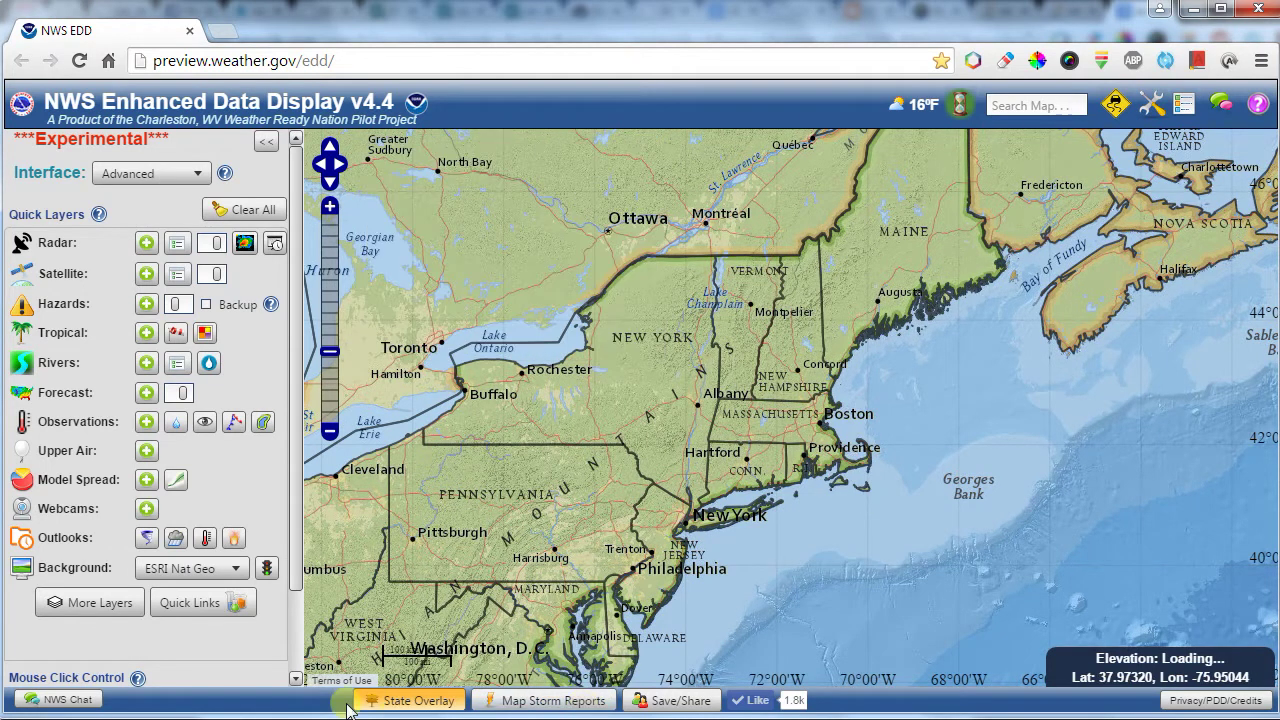
left_click(147, 304)
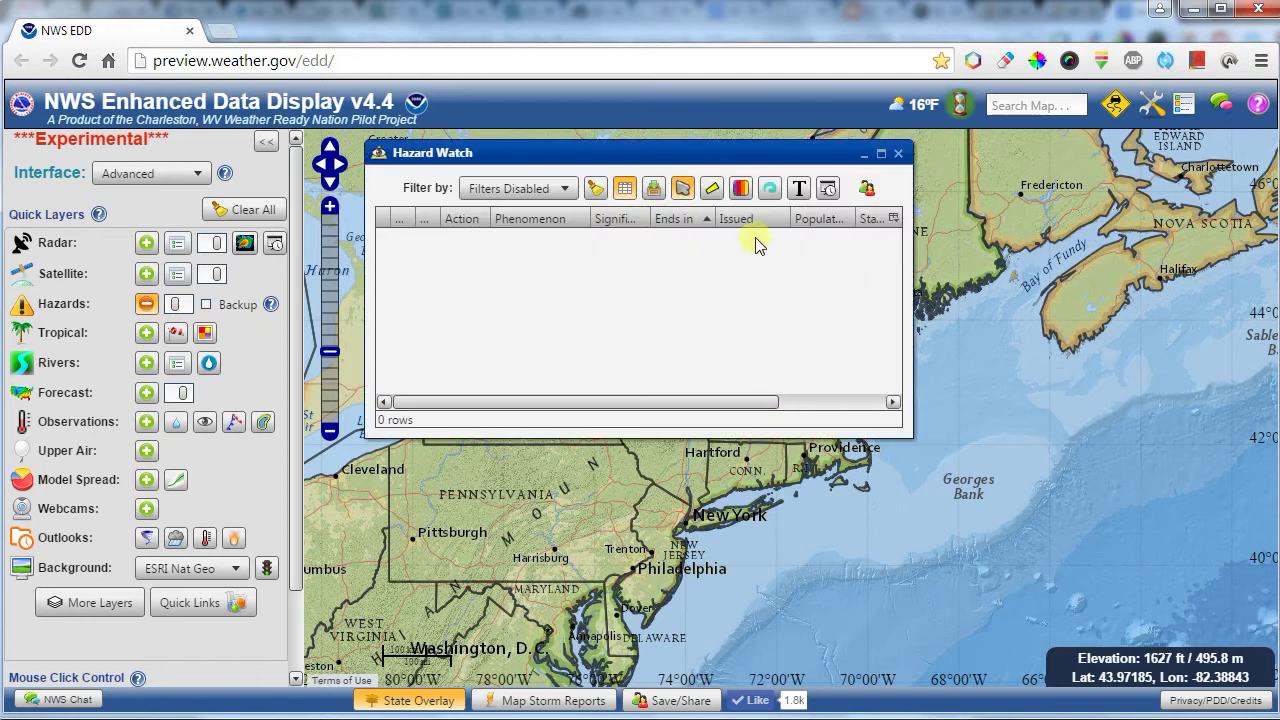
left_click_drag(659, 152, 315, 141)
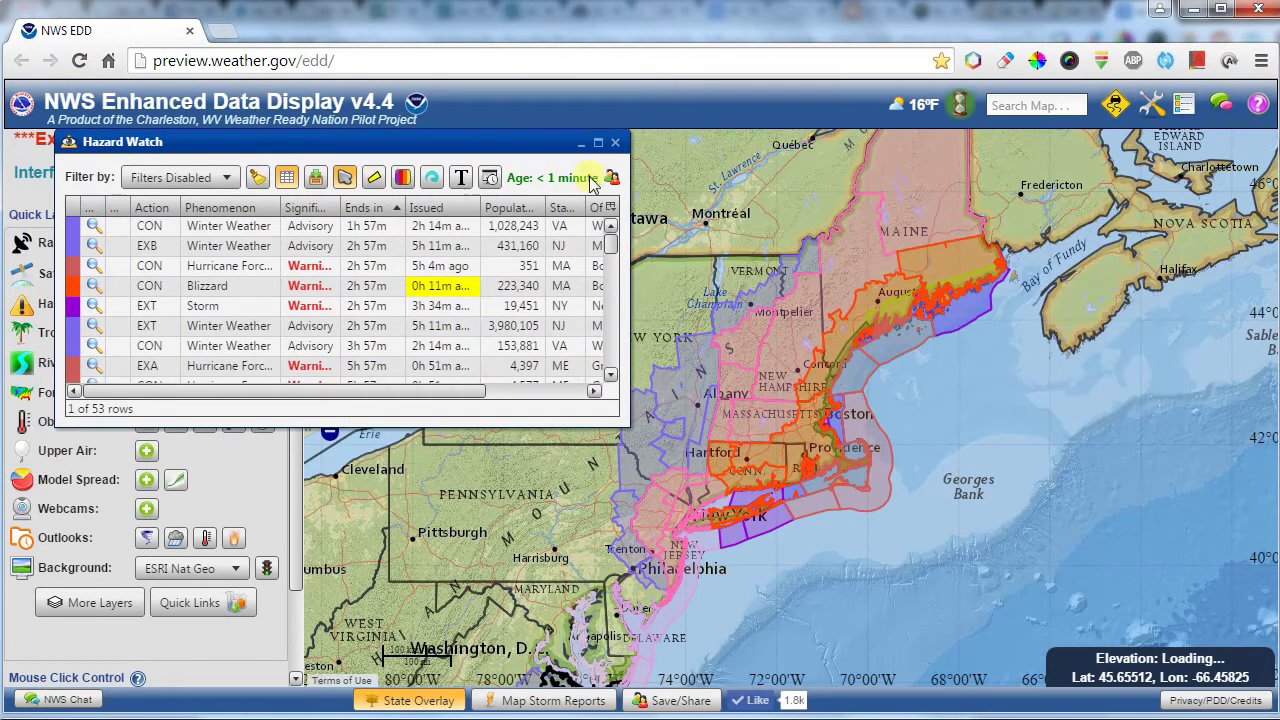
left_click(462, 178)
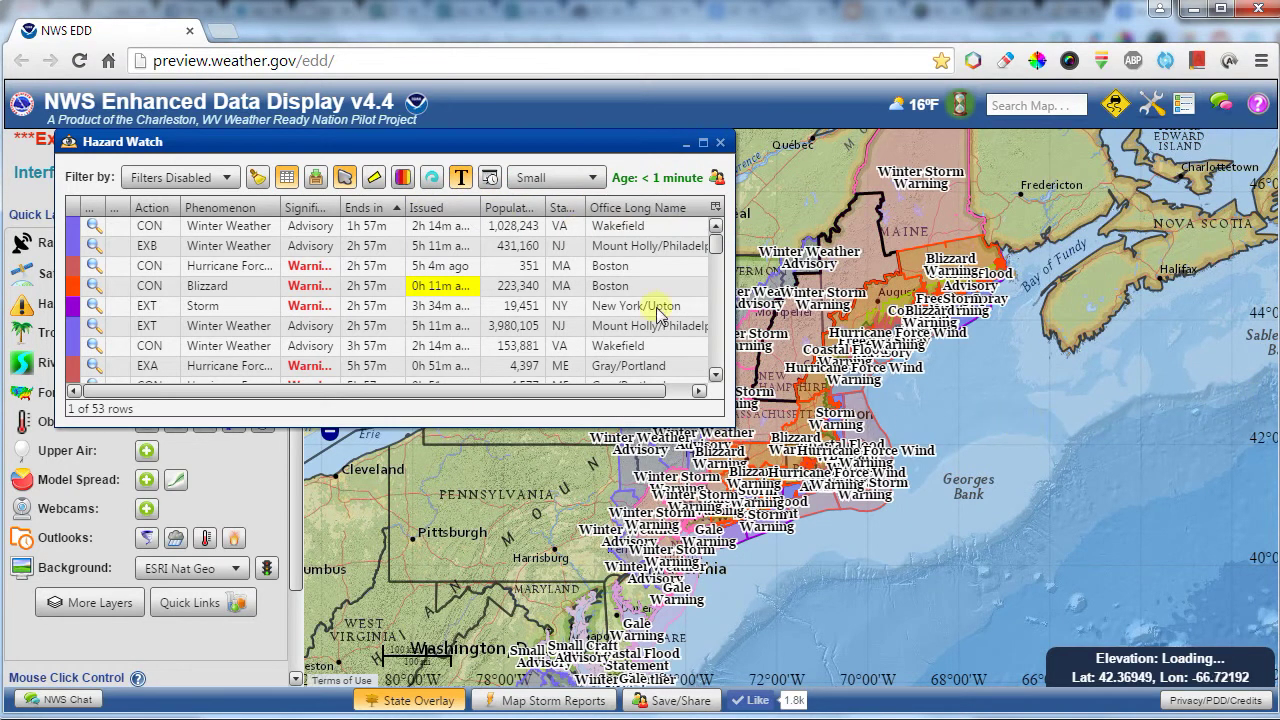
Filter the hazards by severity, showing warnings first and switching to advisories
left_click(208, 179)
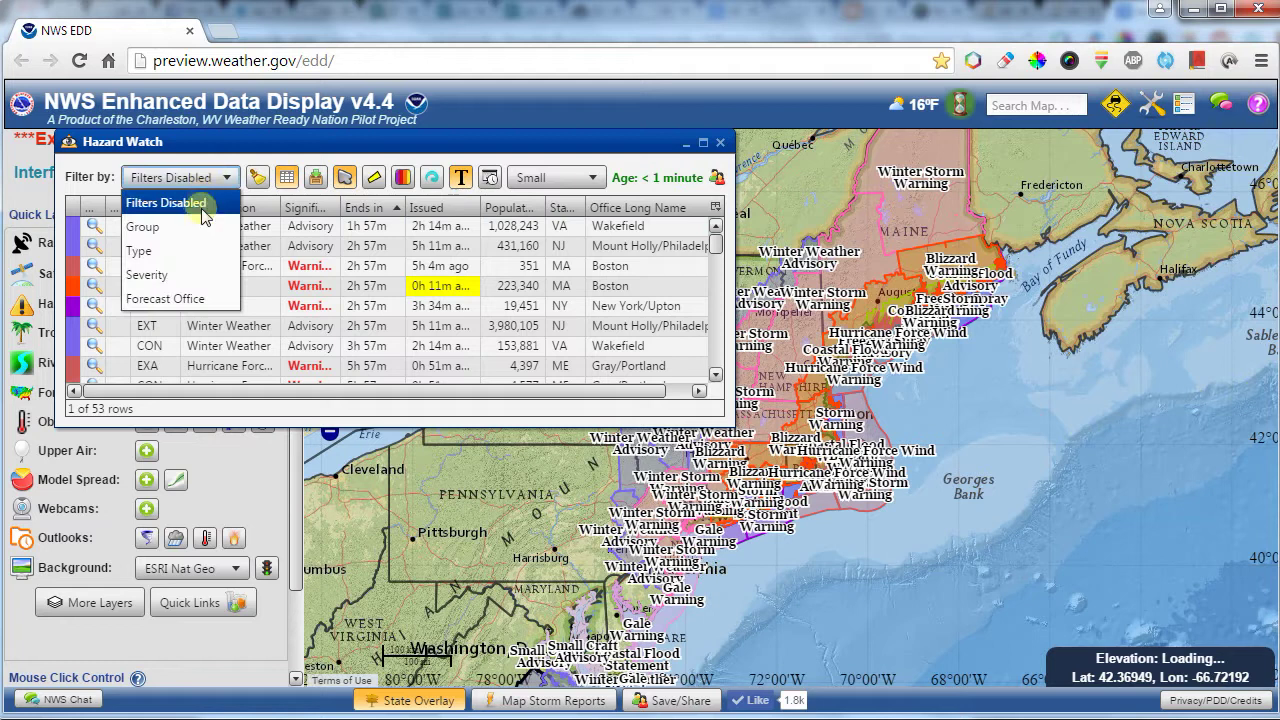
left_click(195, 276)
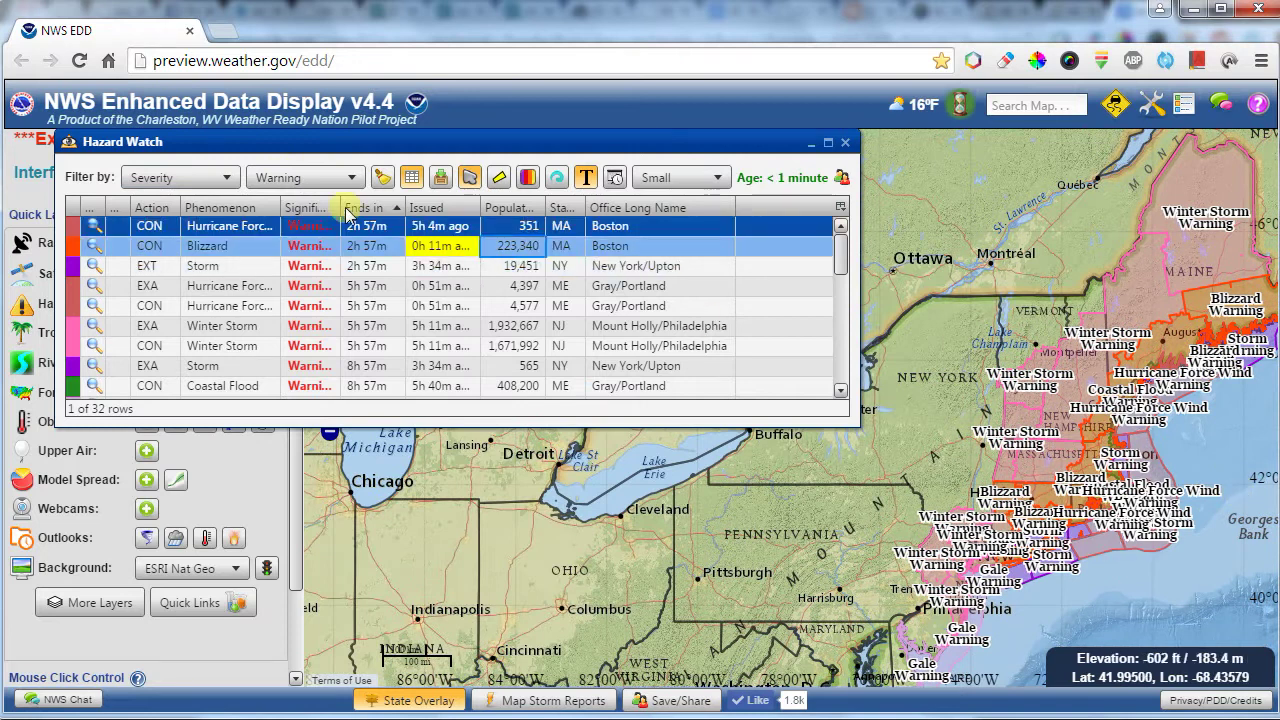
left_click(325, 178)
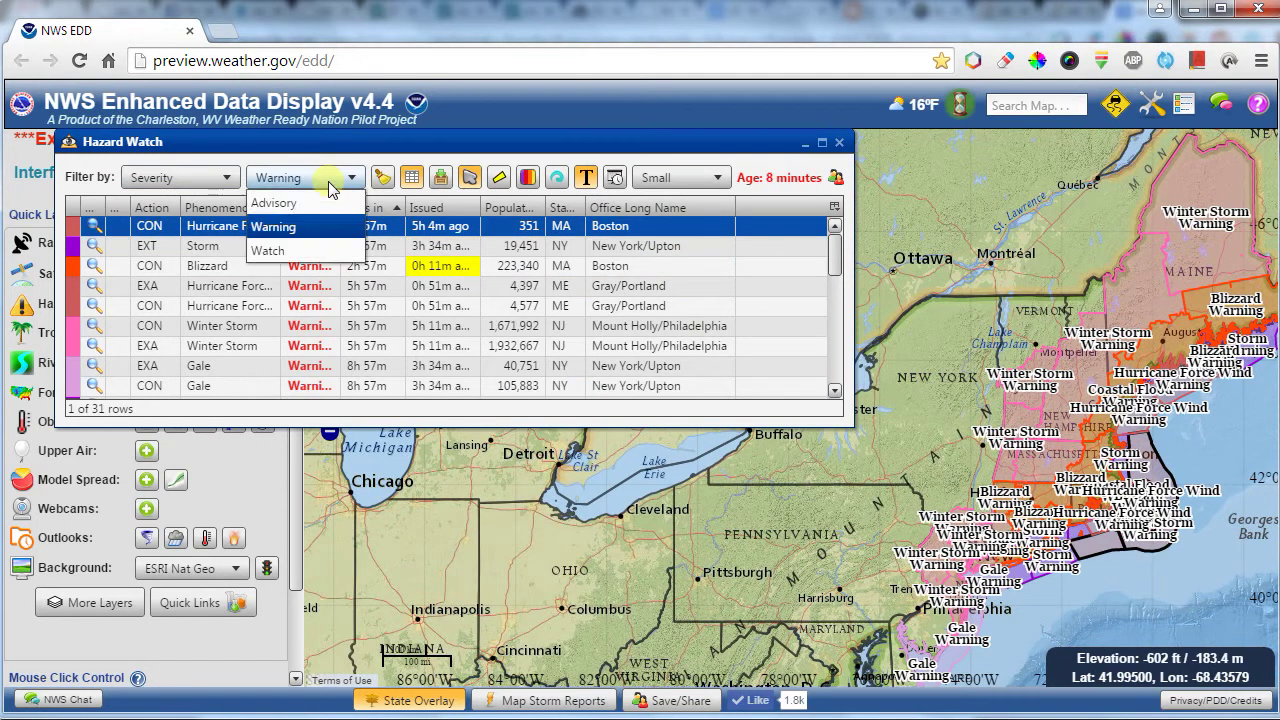
left_click(300, 199)
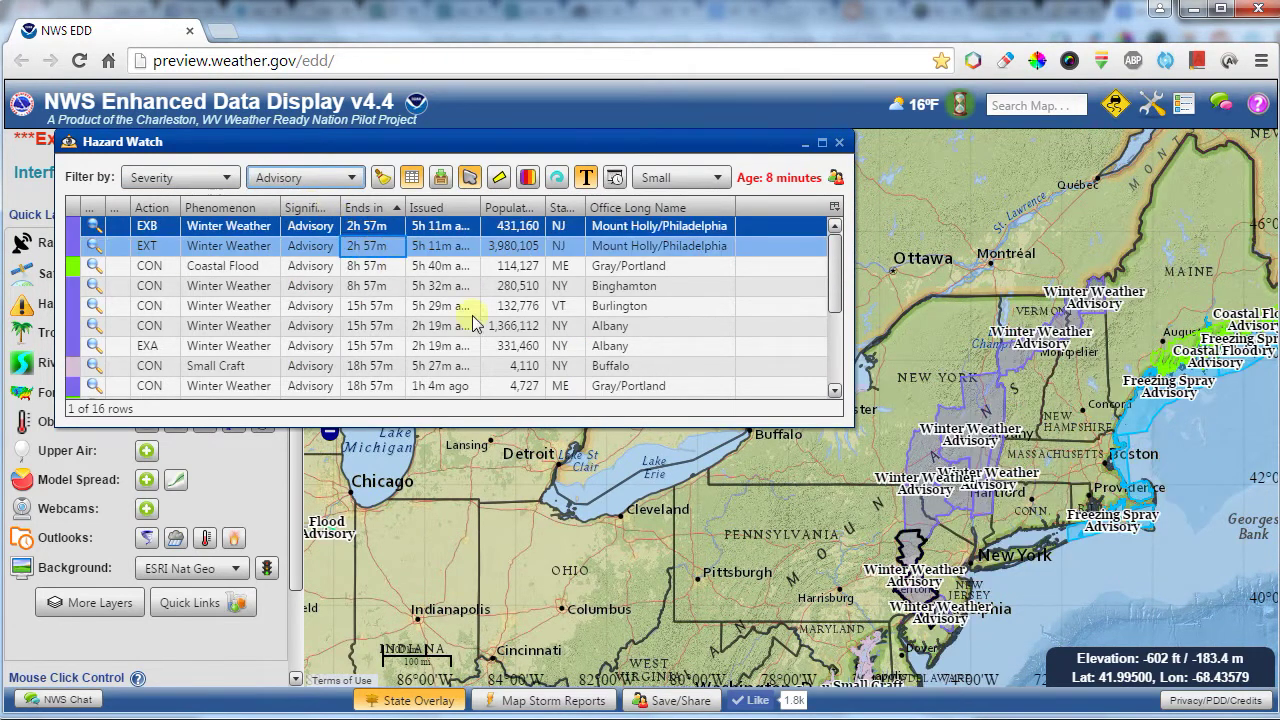
Filter the hazards by group, trying Hydrologic and Temperature before choosing Wind Group, and select a Gray/Portland hurricane force warning
left_click(225, 178)
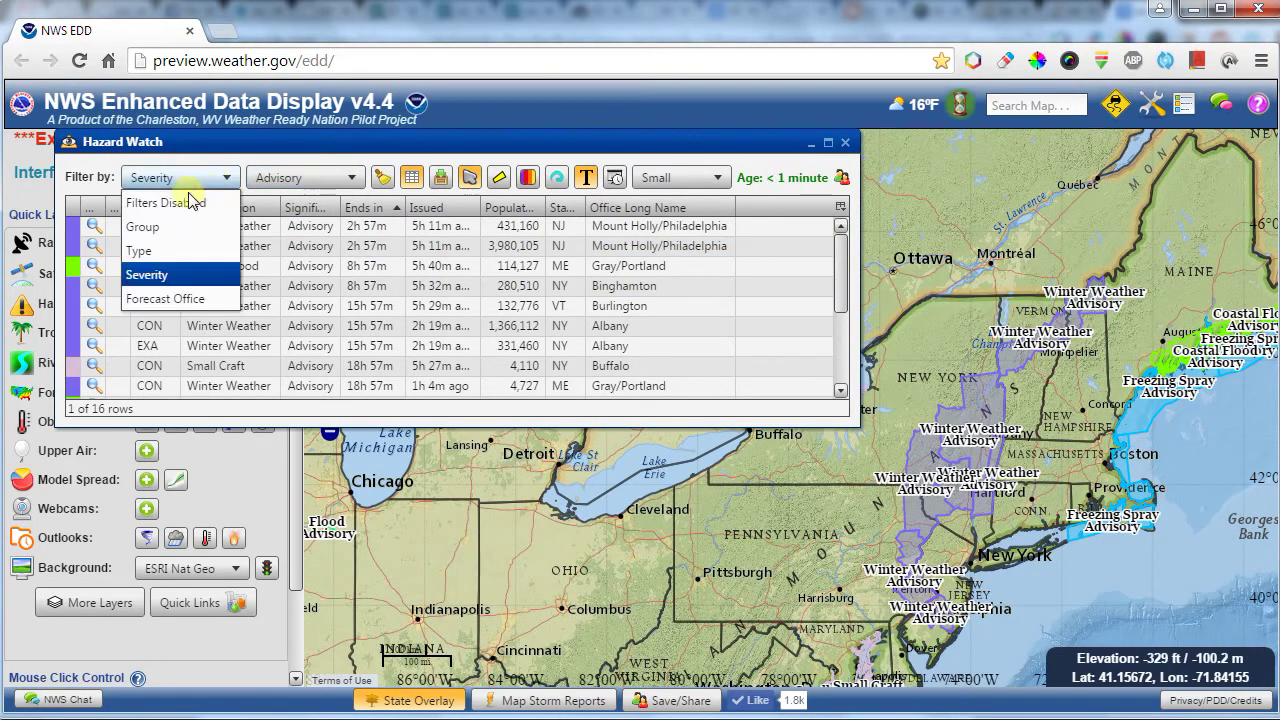
left_click(171, 221)
left_click(282, 180)
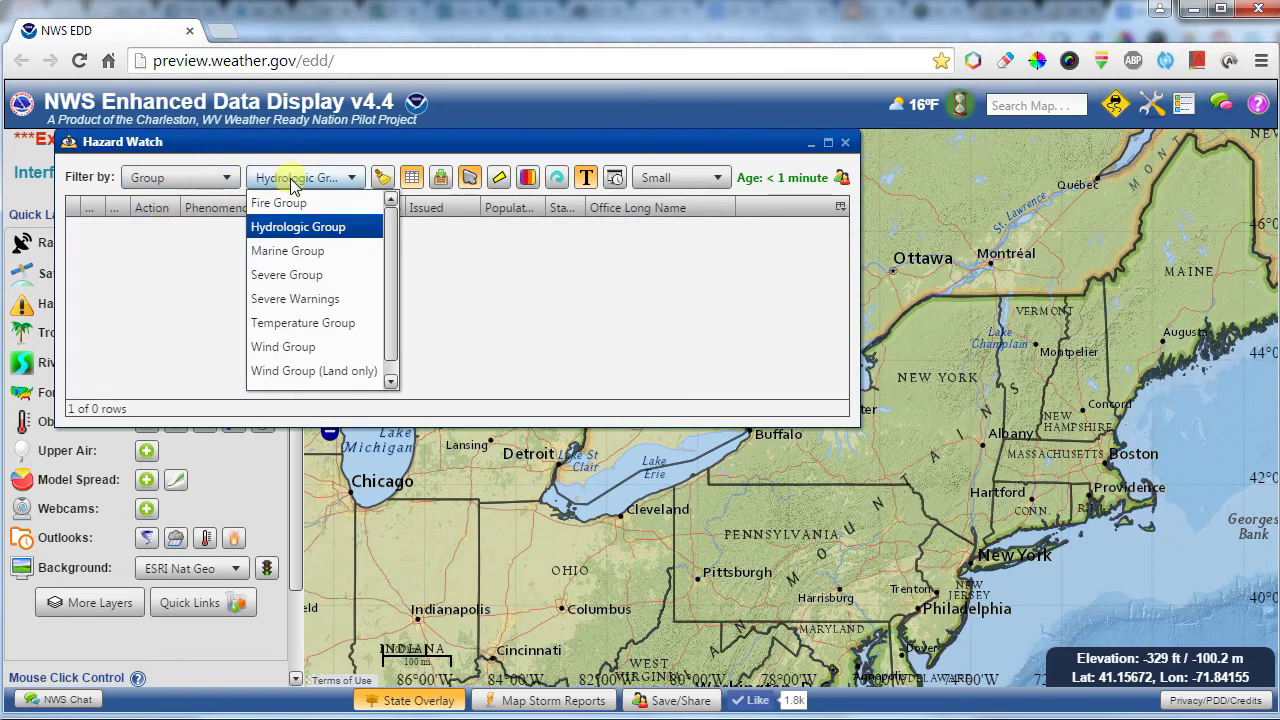
left_click(298, 227)
left_click(305, 327)
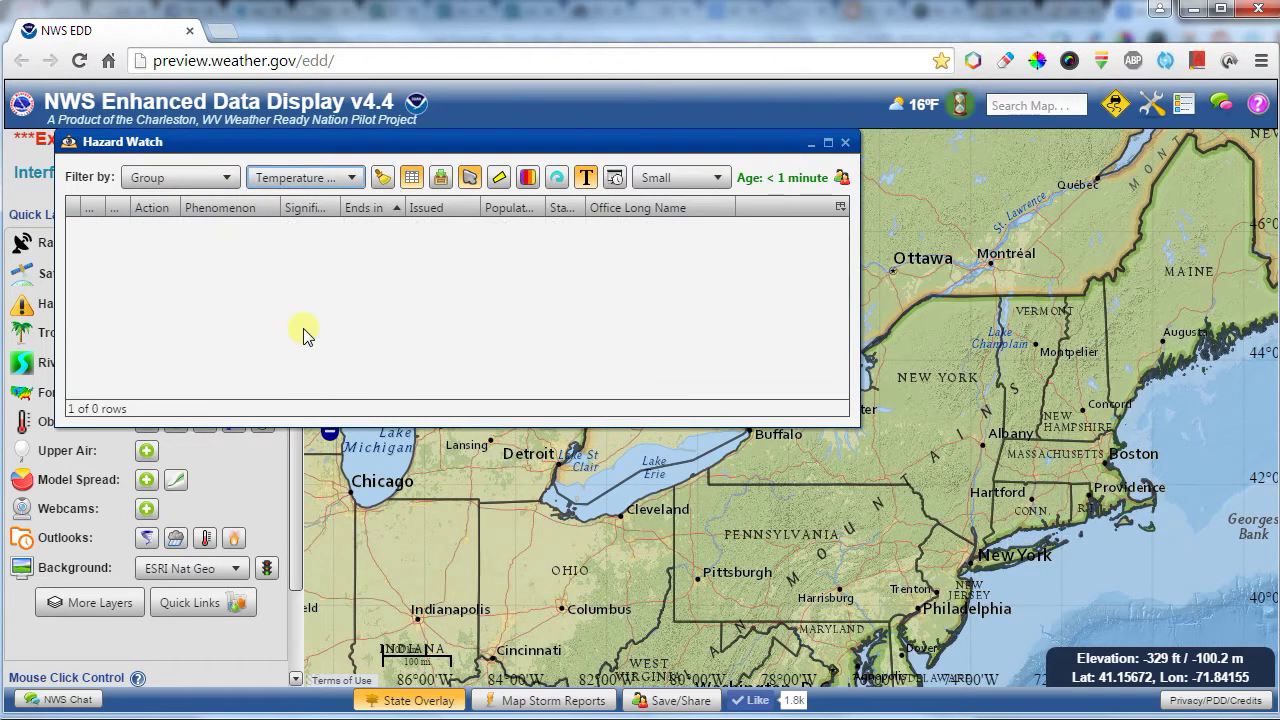
left_click(300, 180)
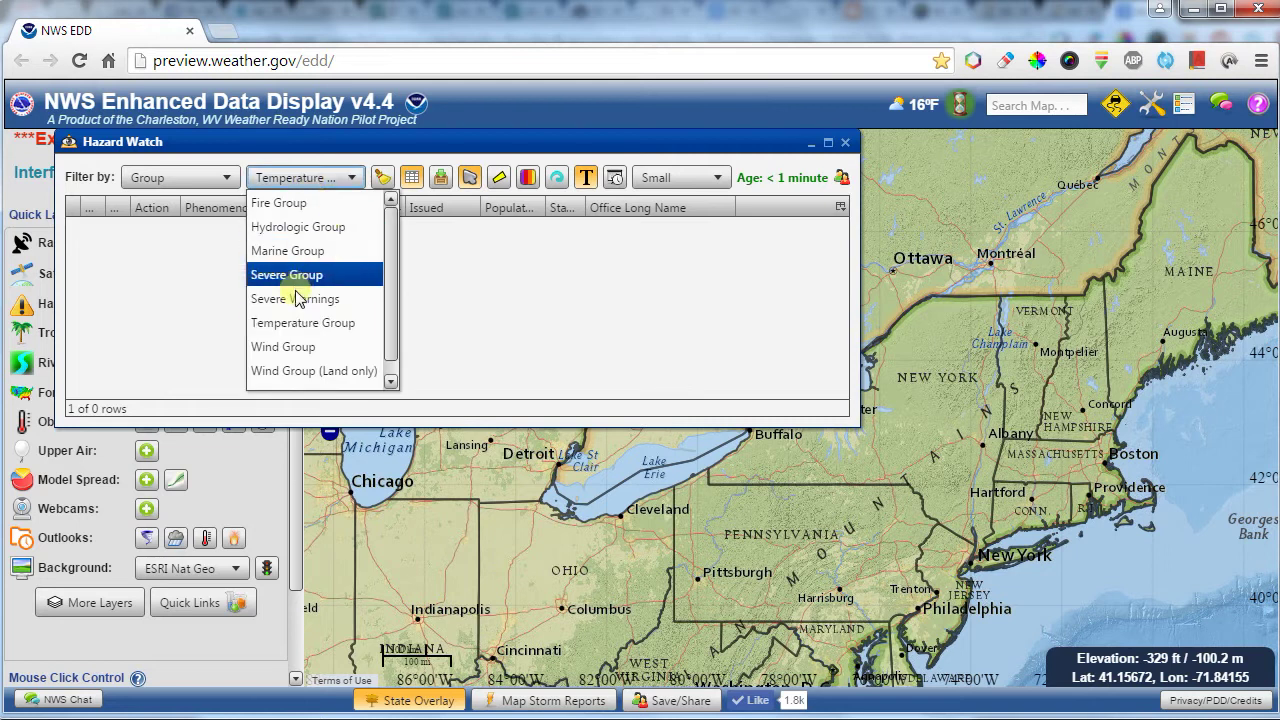
left_click(289, 347)
left_click(250, 286)
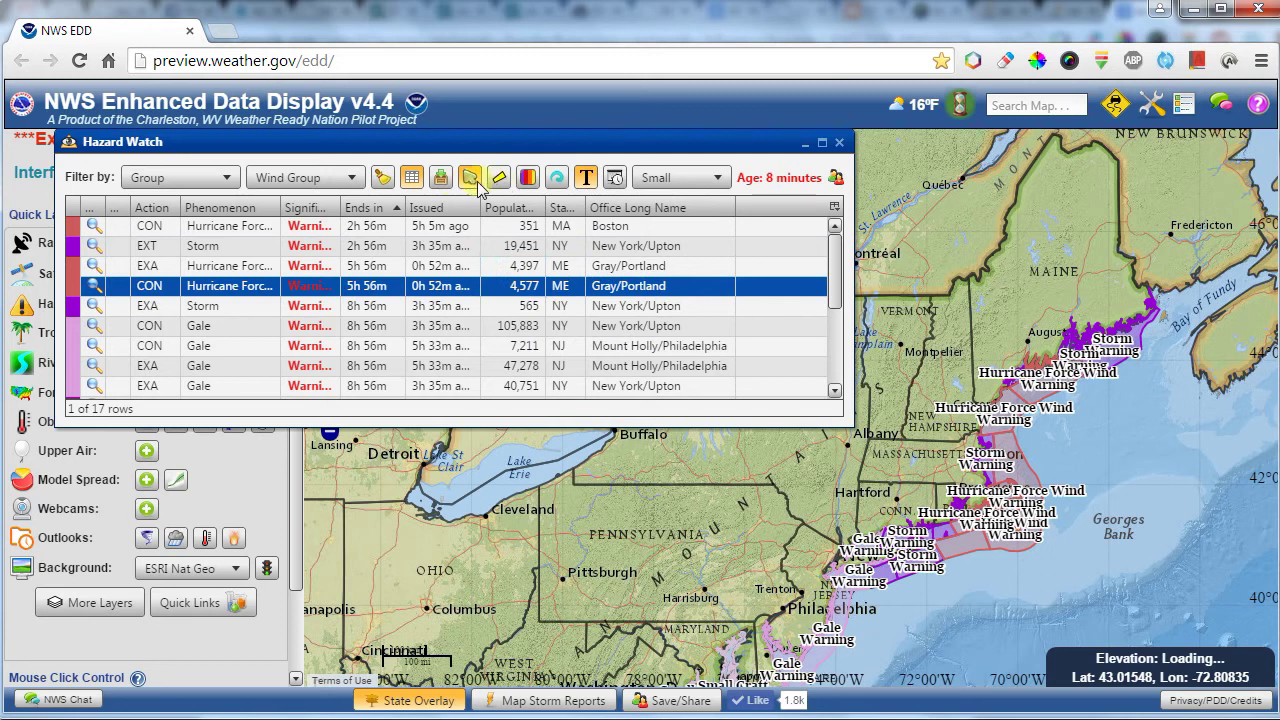
Show the wind hazards in threat colors with their end times, and set the hazard label font size to Large
left_click(528, 186)
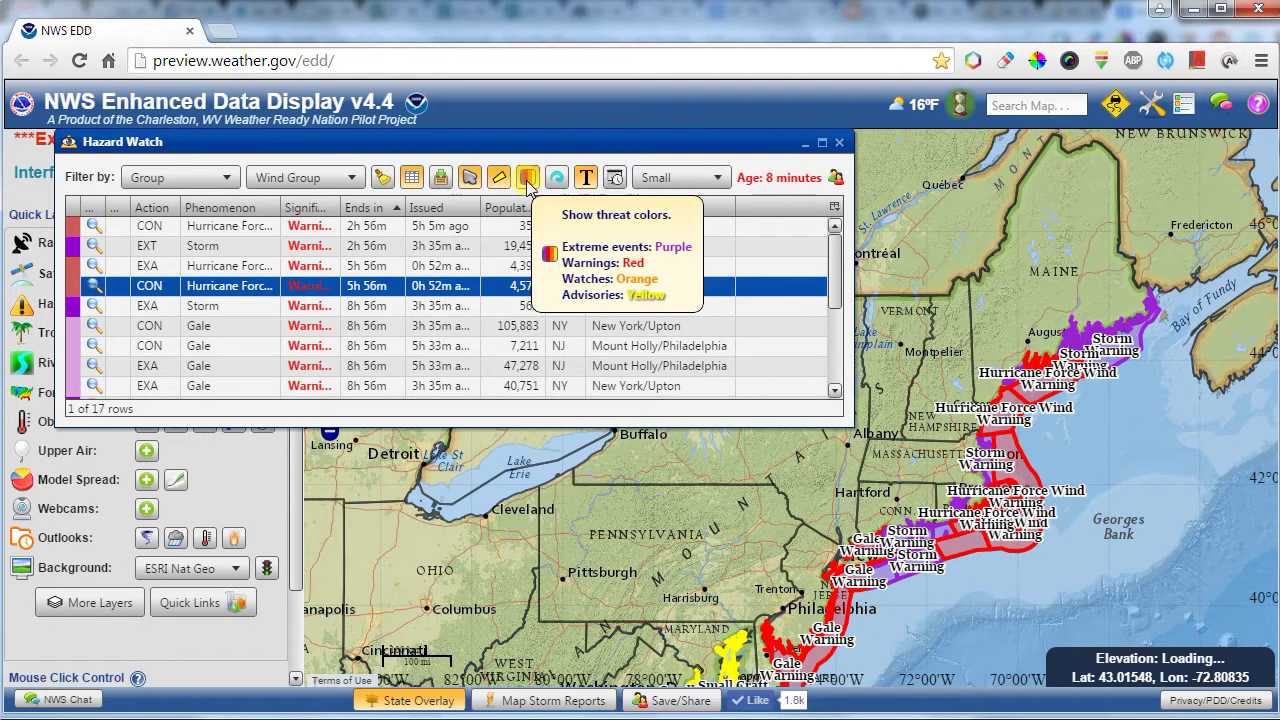
left_click(617, 180)
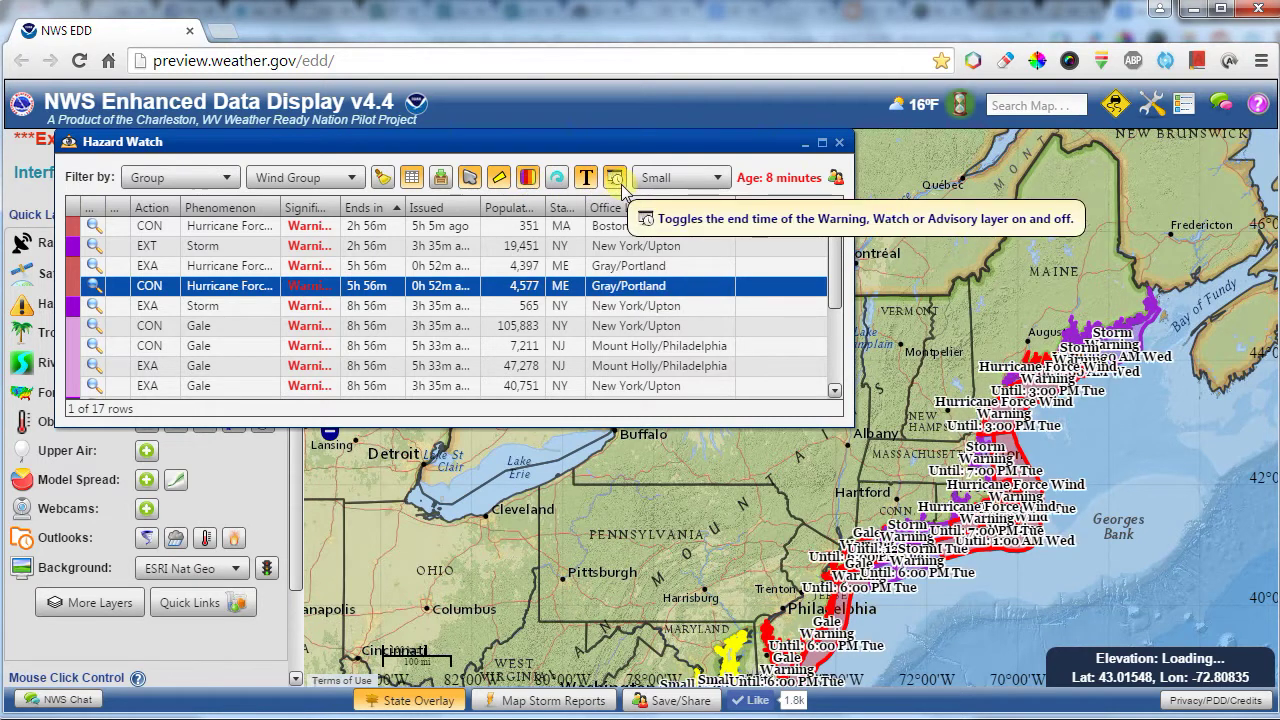
scroll(685, 180, "down", 2)
scroll(685, 182, "up", 3)
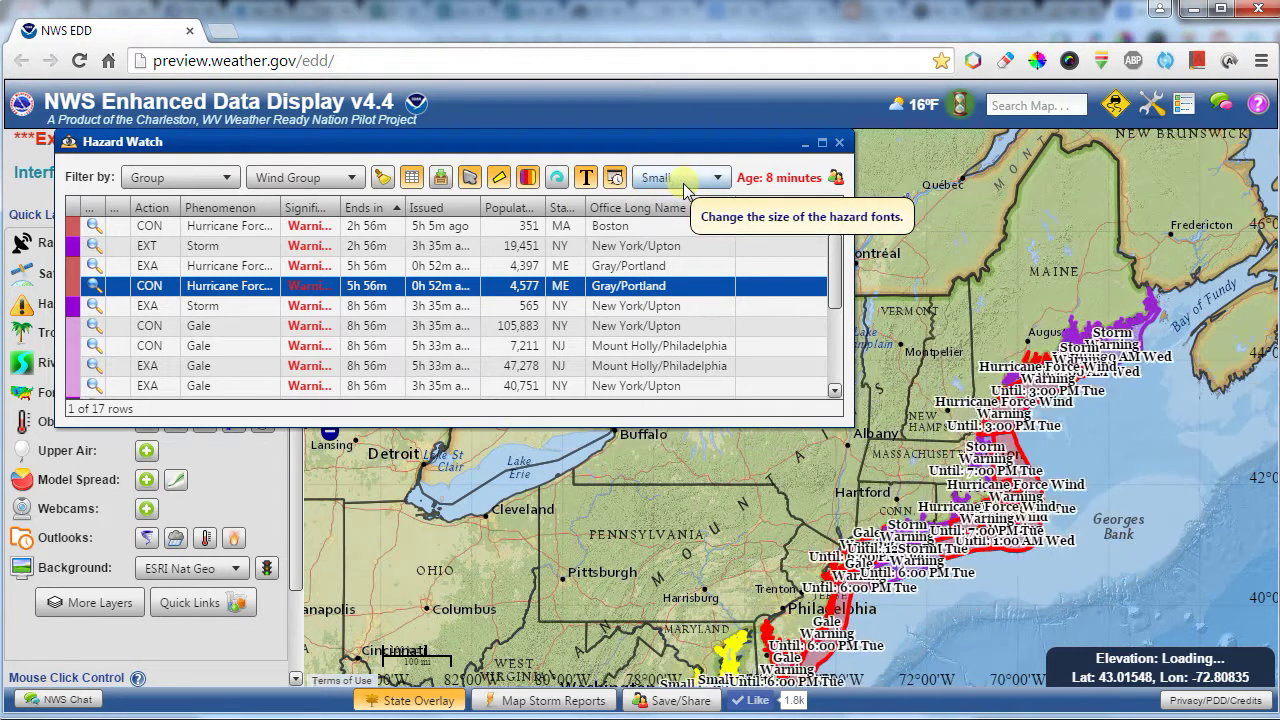
scroll(685, 180, "down", 3)
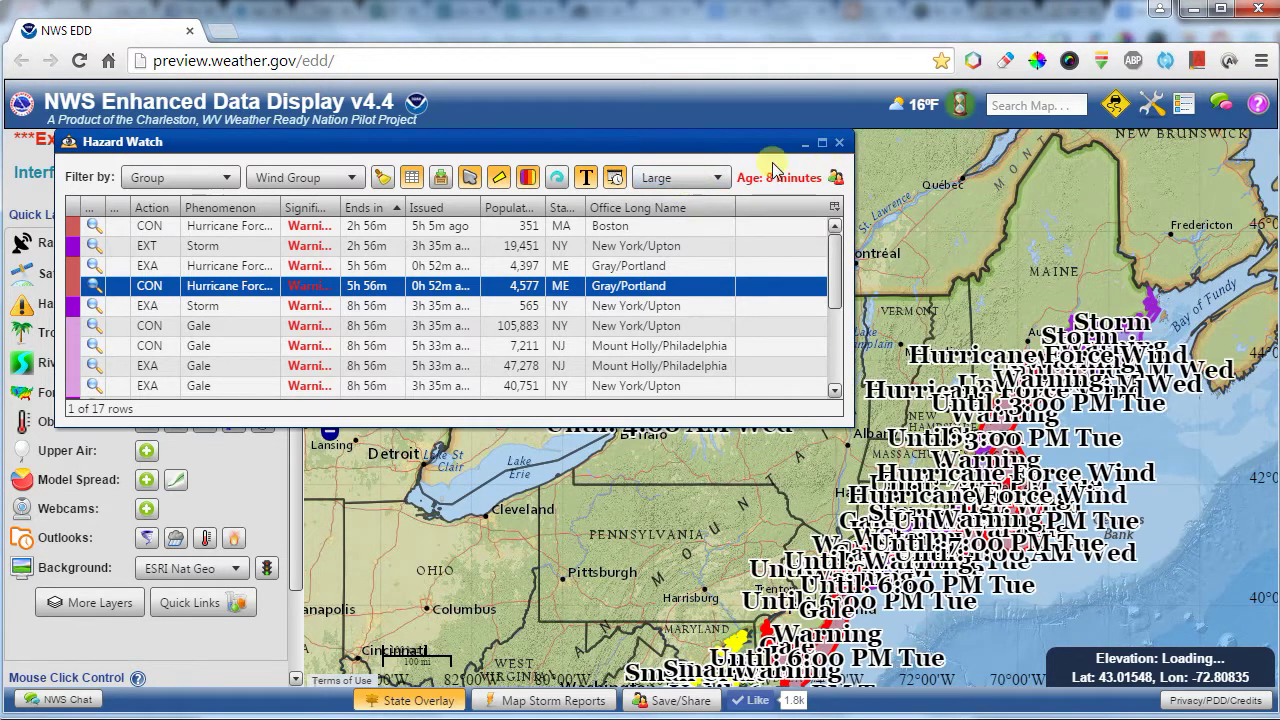
Close the Hazard Watch window and remove the hazards layer from the map
left_click(837, 180)
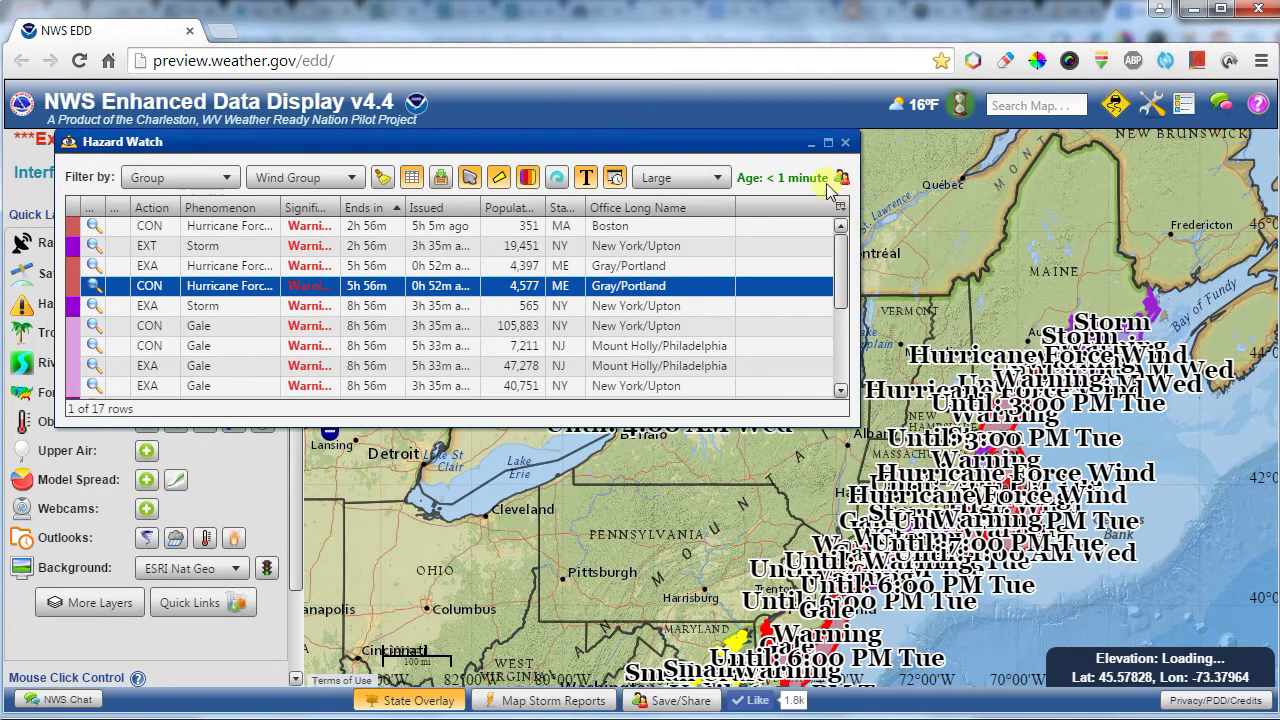
mouse_move(845, 187)
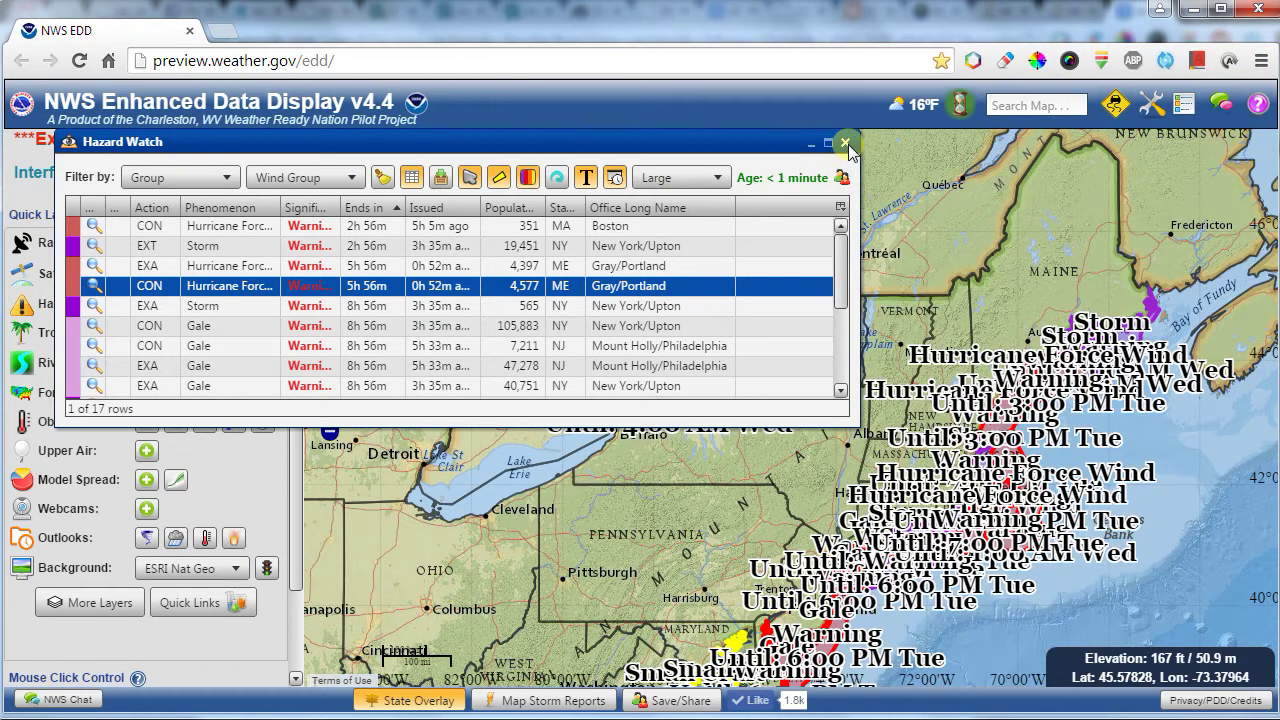
left_click(845, 145)
left_click(147, 306)
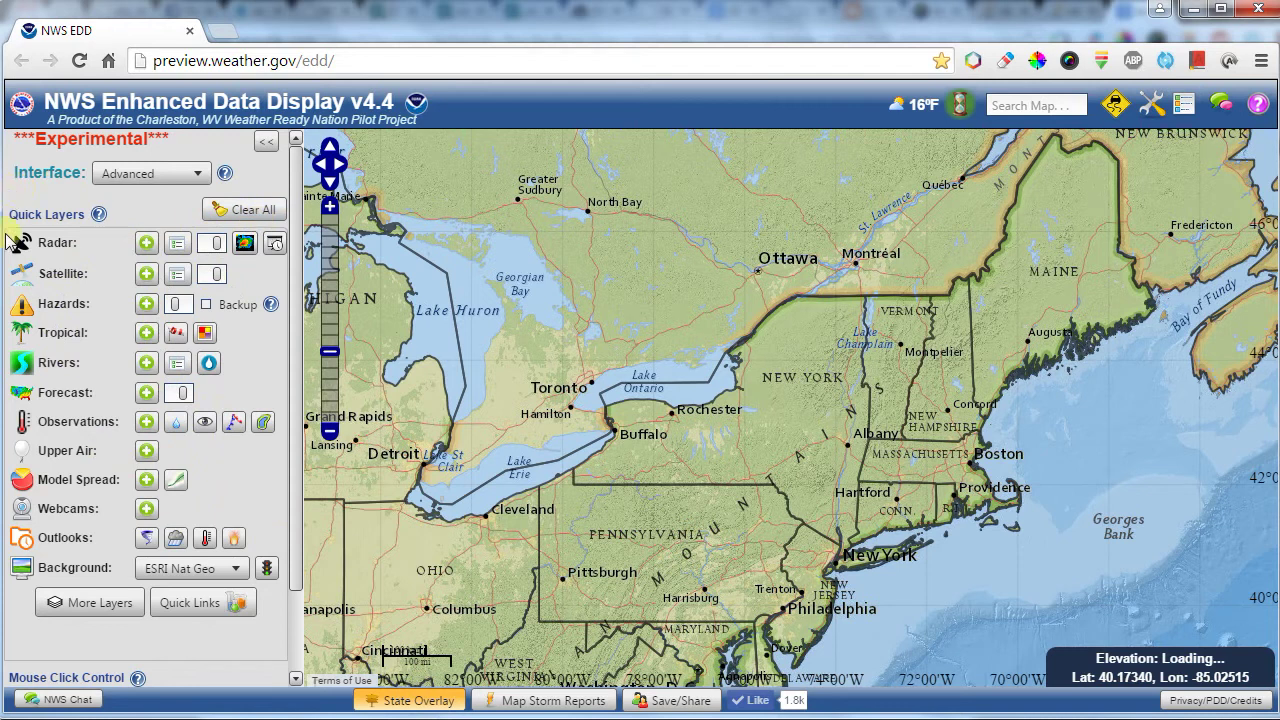
Show the radar at the end of its loop with increased opacity, and remove the radar layer again
left_click(147, 243)
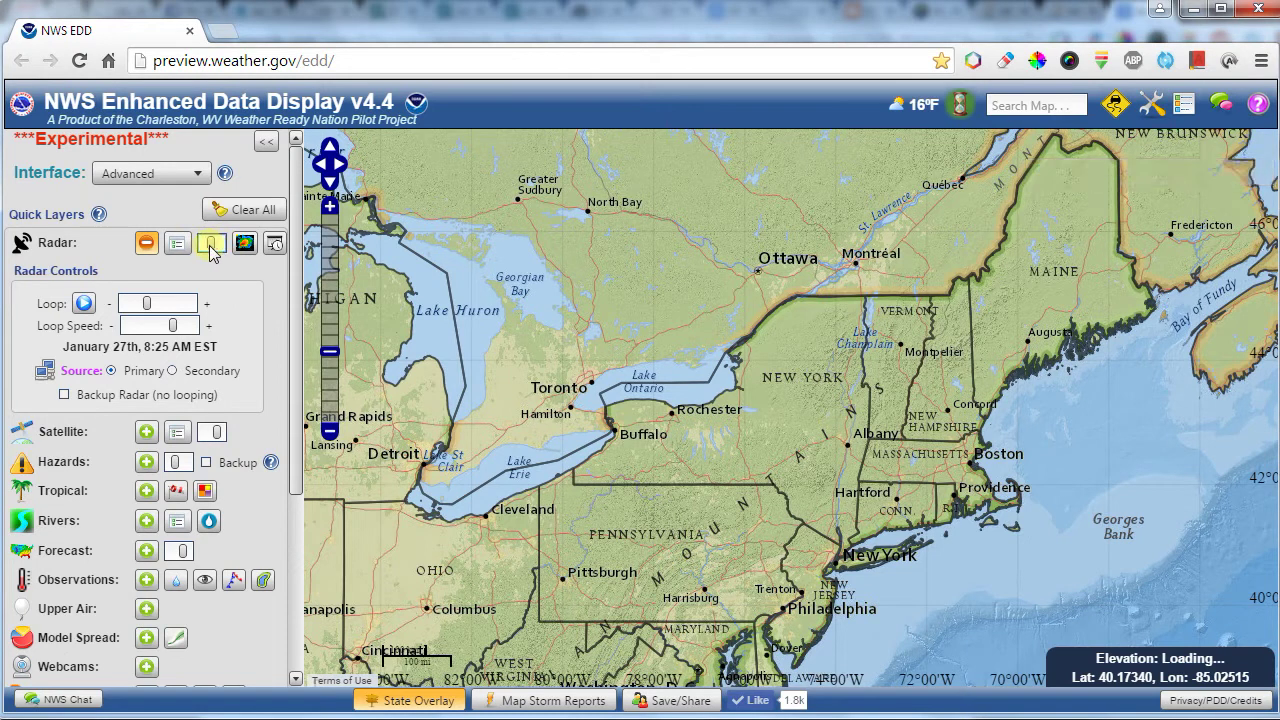
left_click_drag(150, 303, 193, 293)
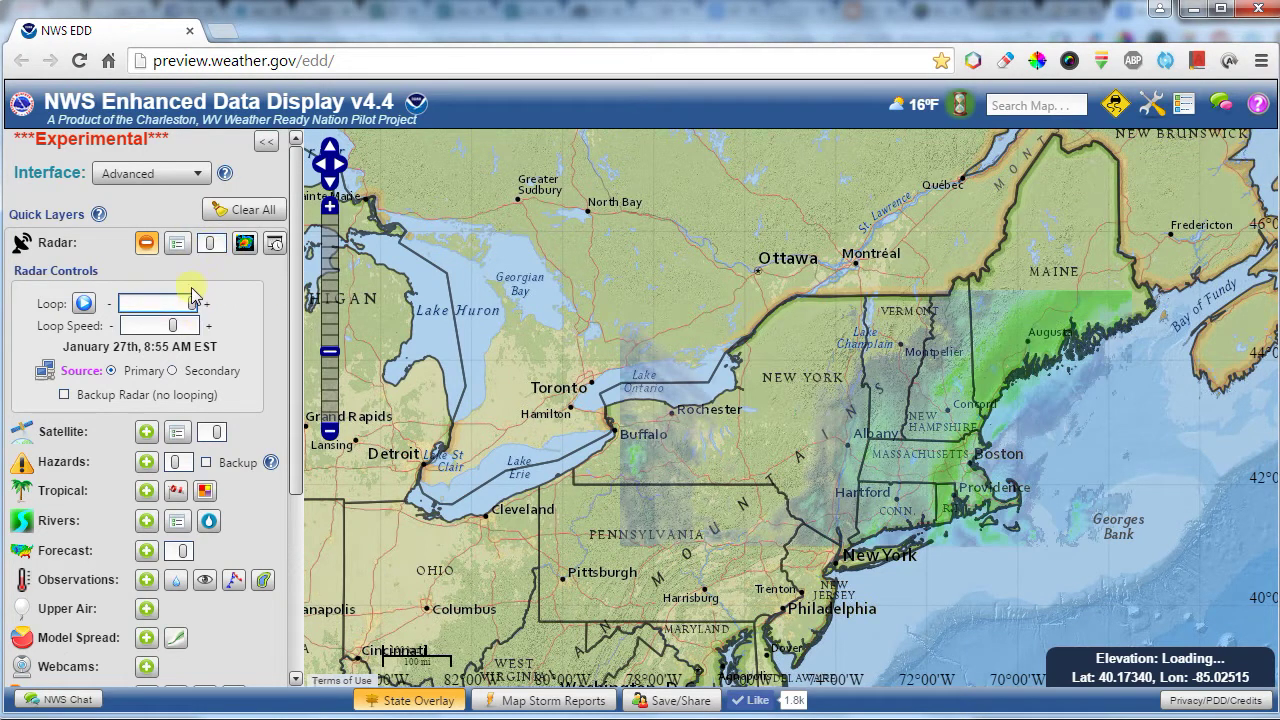
left_click_drag(210, 243, 220, 250)
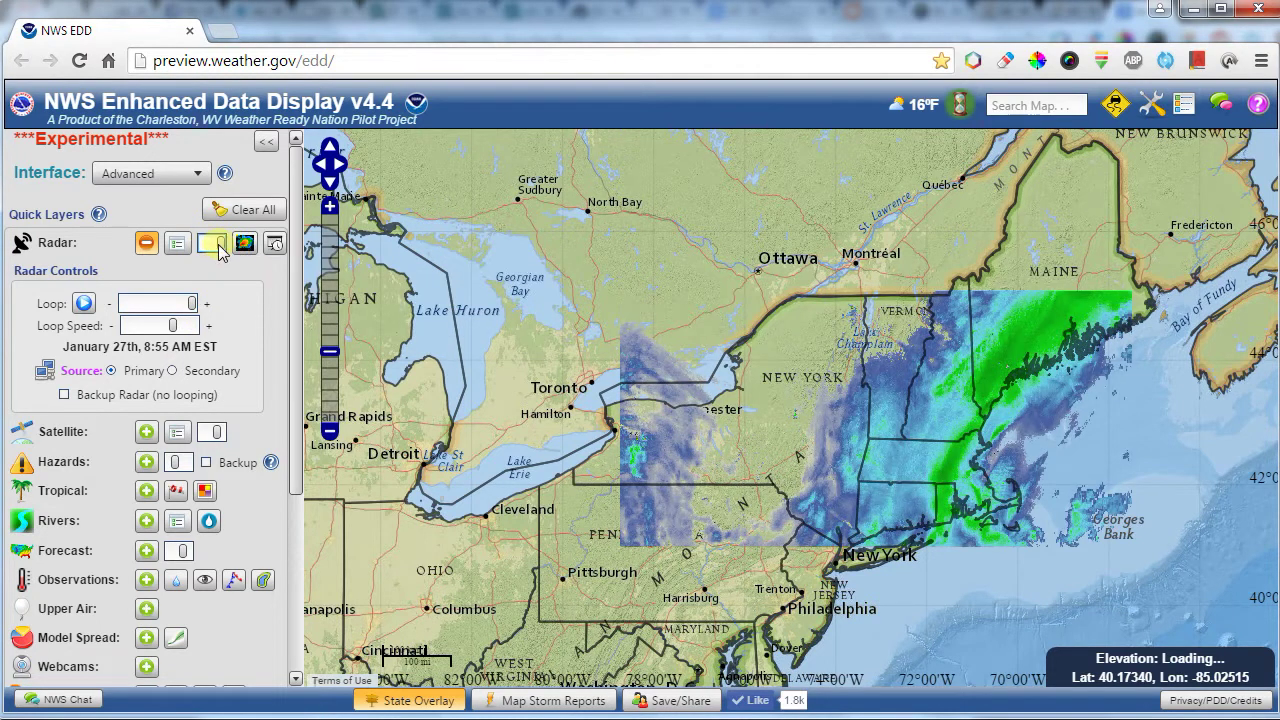
left_click(146, 243)
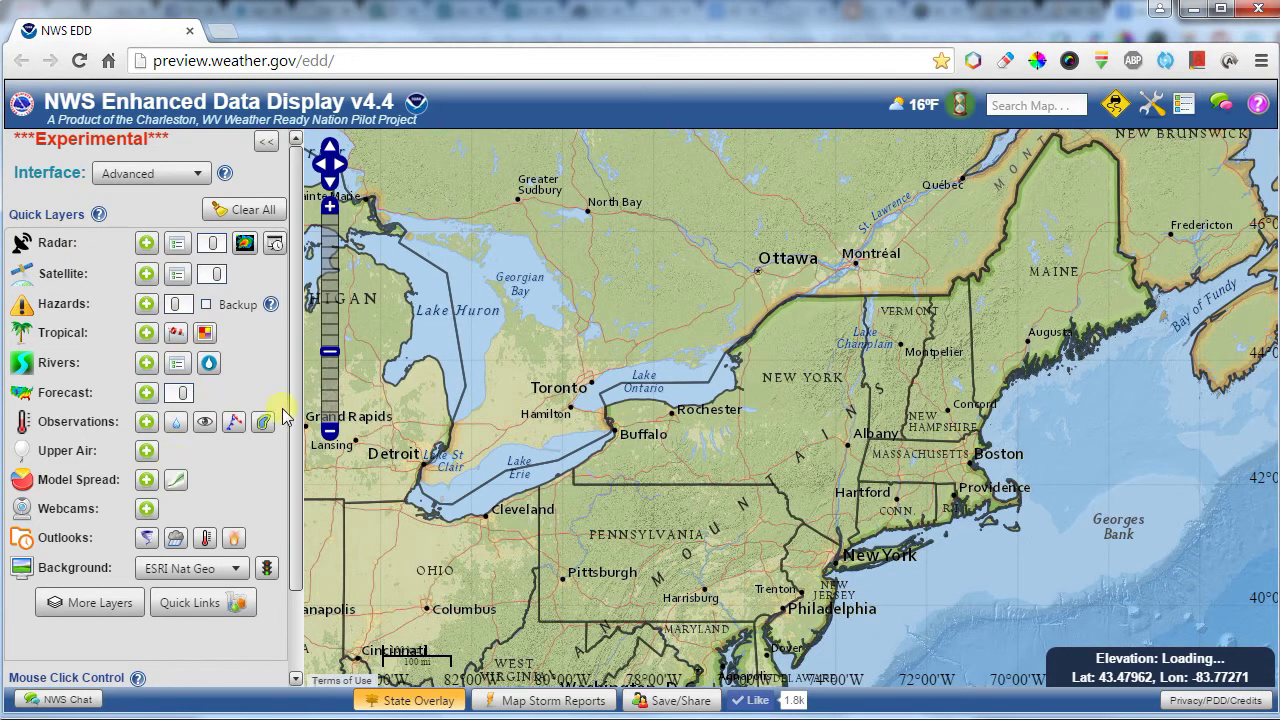
Open the additional layer tree, search it for "snow" and turn on 24 Hour Snow Total Contours
scroll(290, 598, "down", 2)
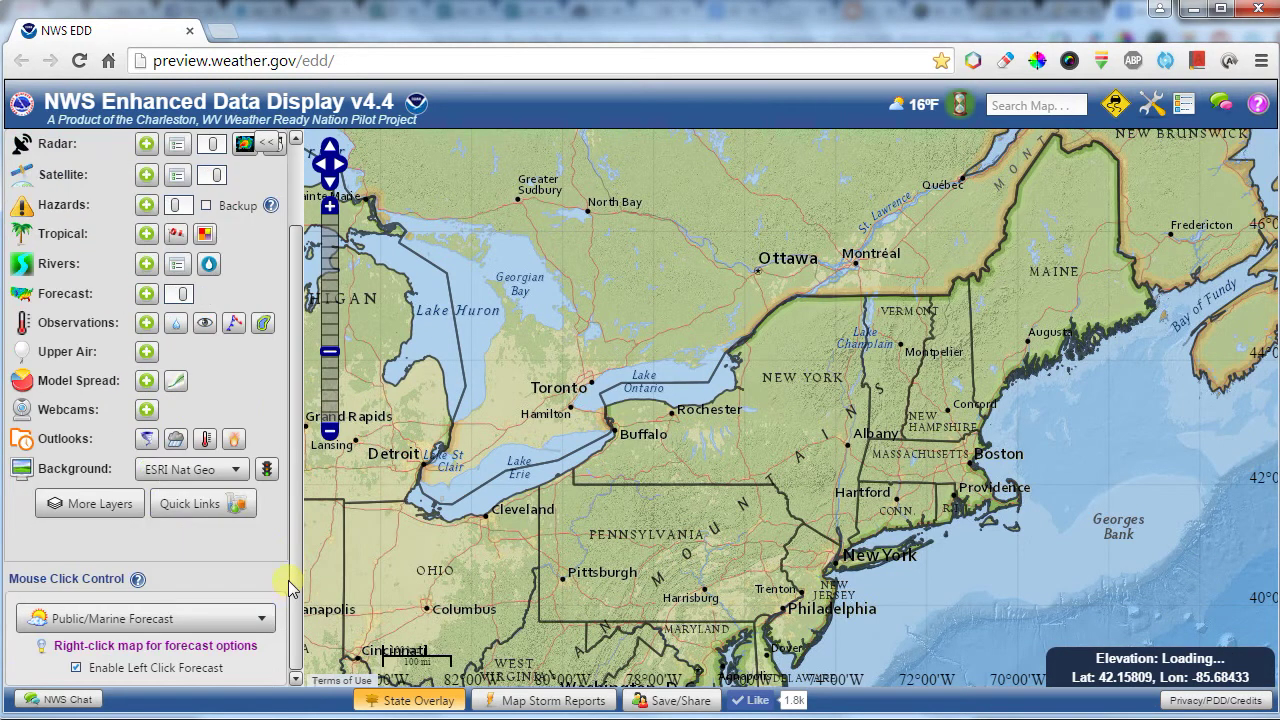
left_click(102, 508)
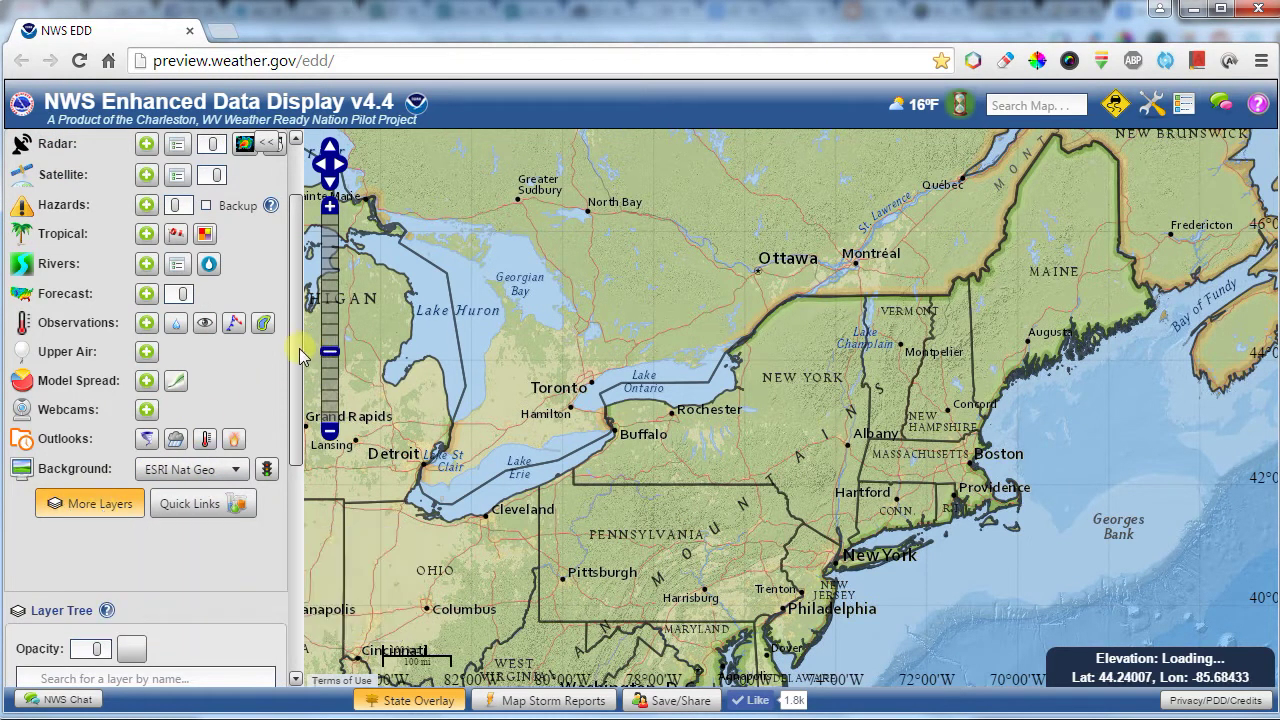
left_click_drag(299, 348, 300, 531)
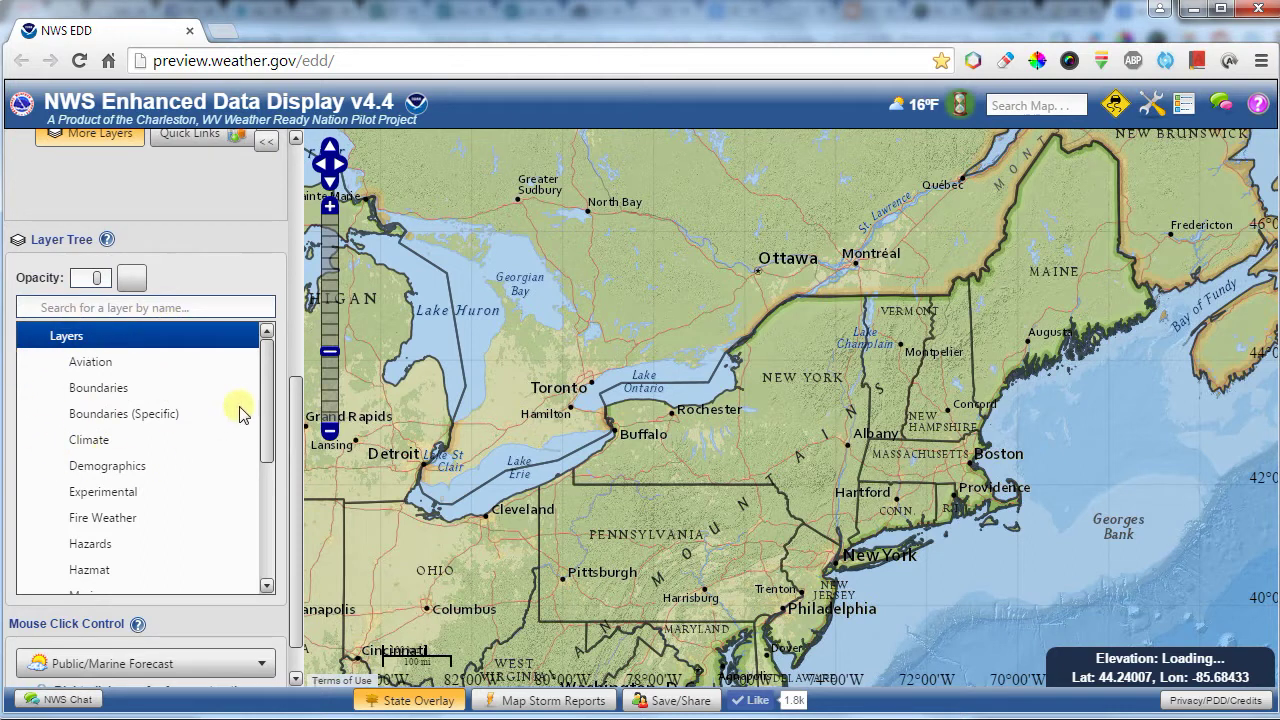
left_click_drag(270, 400, 251, 349)
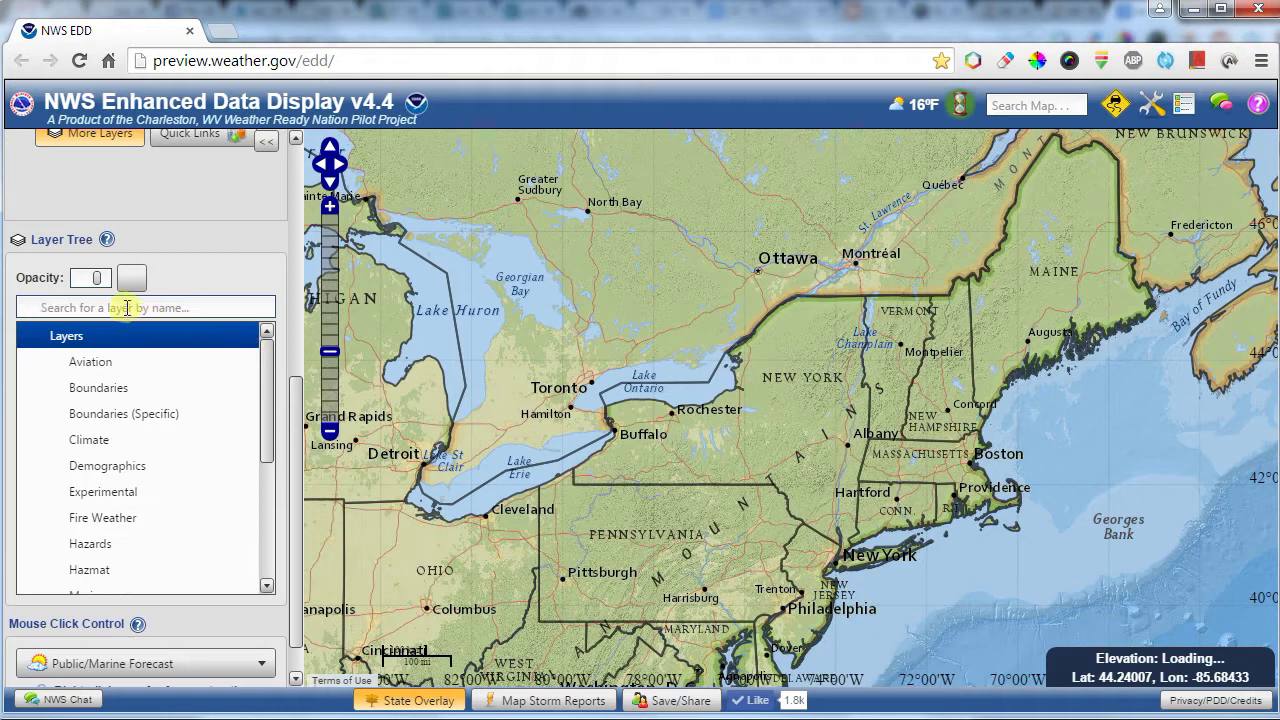
type("snow")
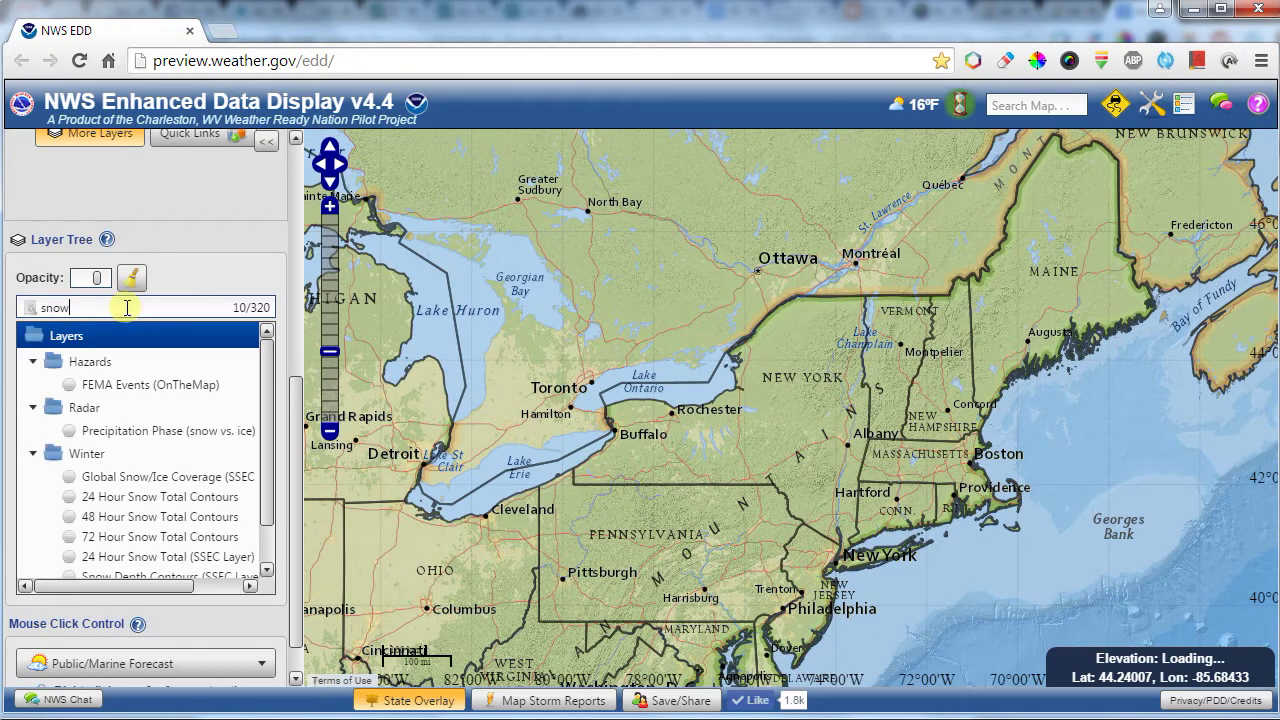
left_click(180, 505)
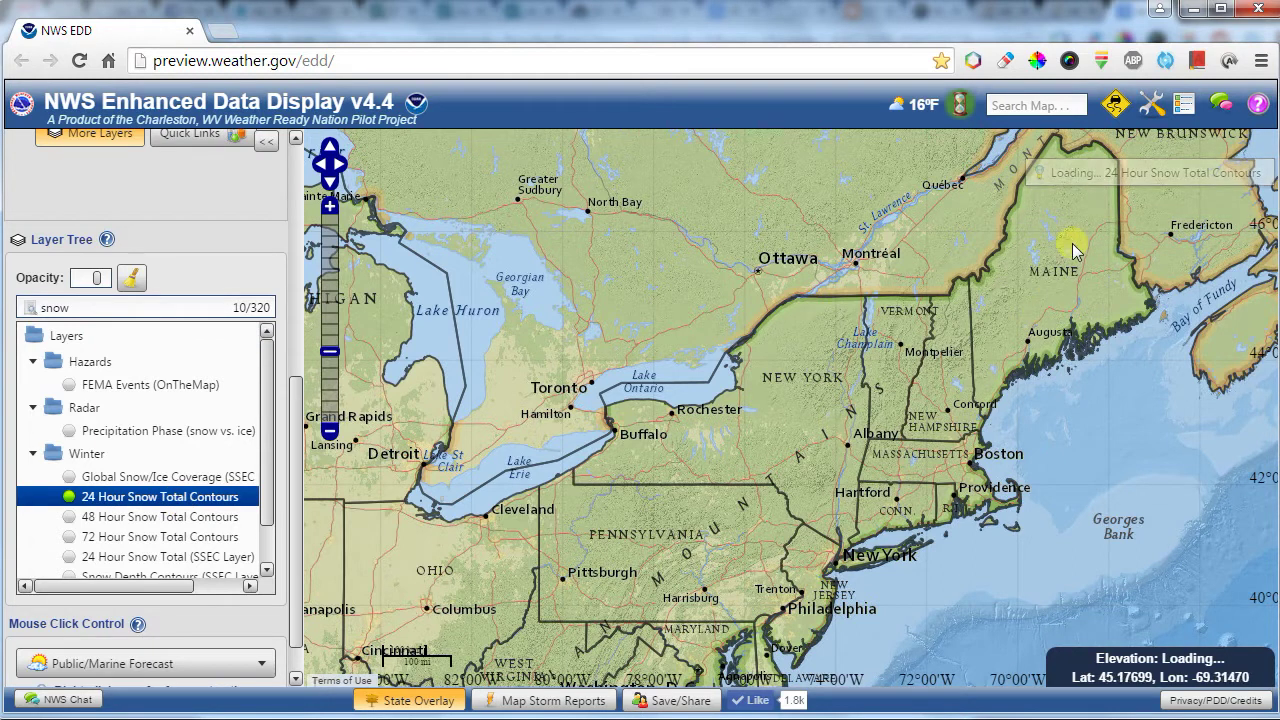
Open the legend, dismiss the Travel Hazard Forecast, and examine the 24-hour snow totals around southern New England
left_click_drag(940, 510, 994, 309)
scroll(663, 401, "down", 1)
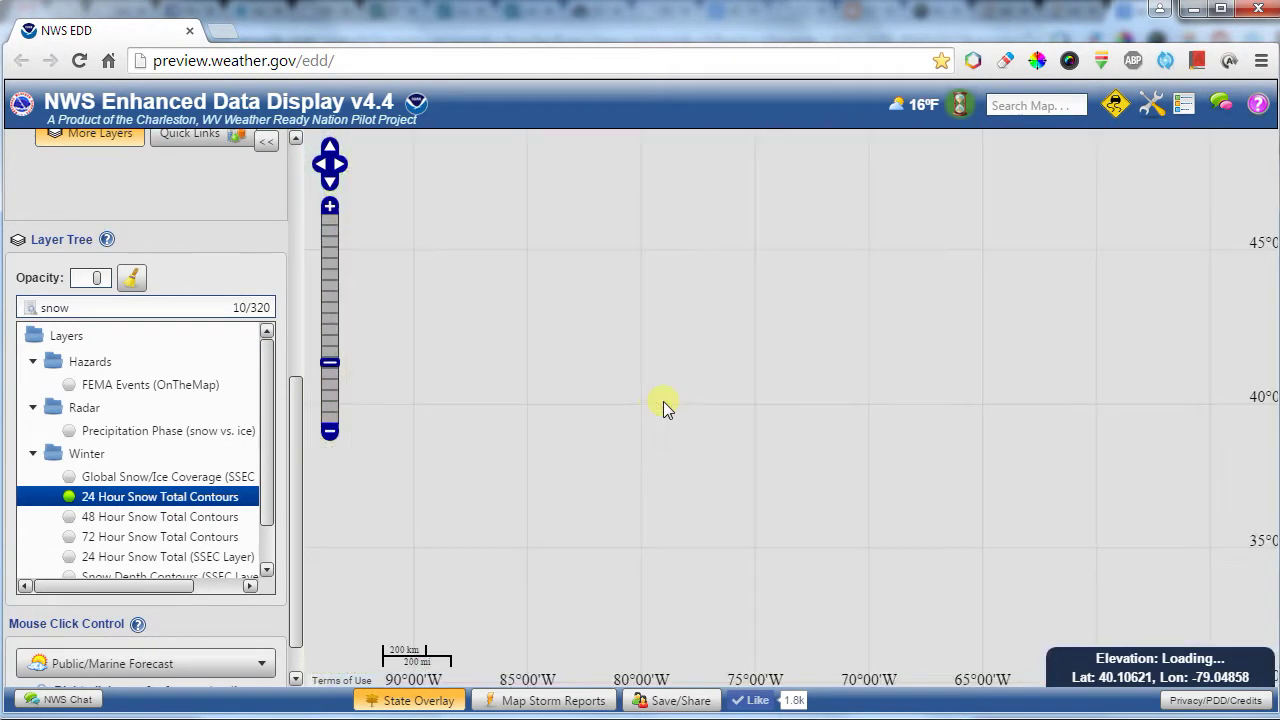
scroll(663, 405, "down", 1)
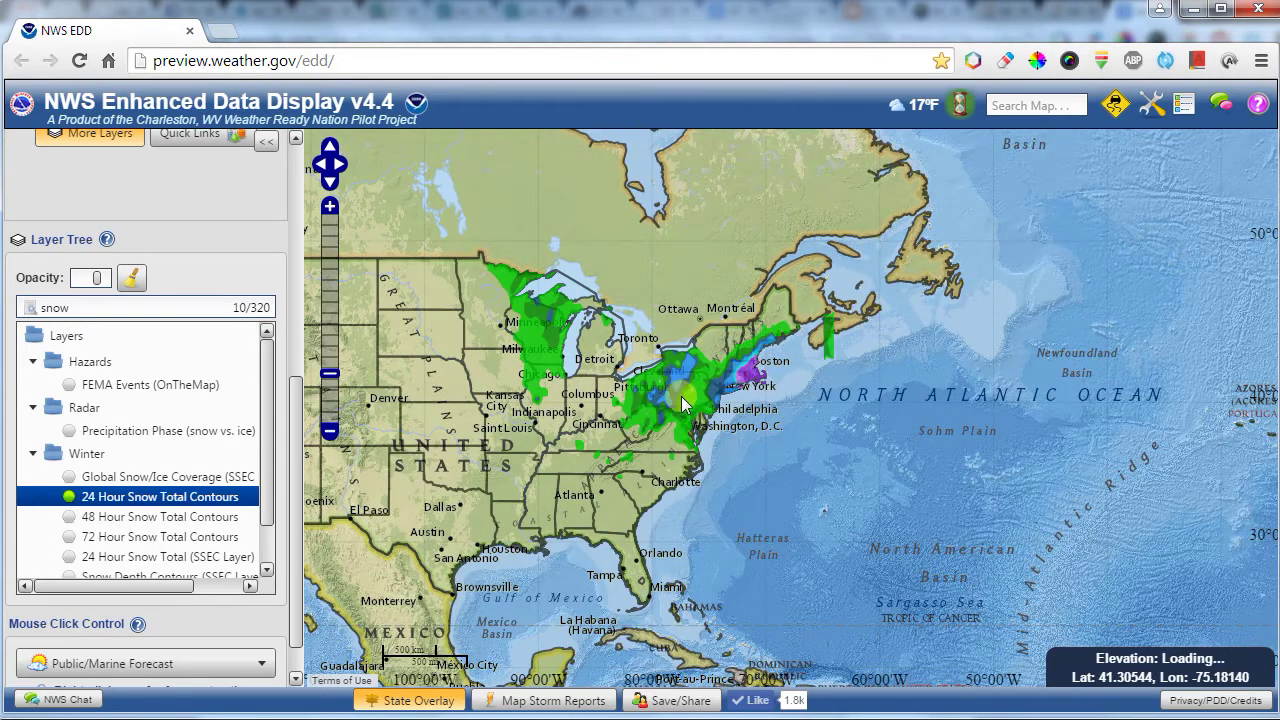
scroll(681, 396, "up", 2)
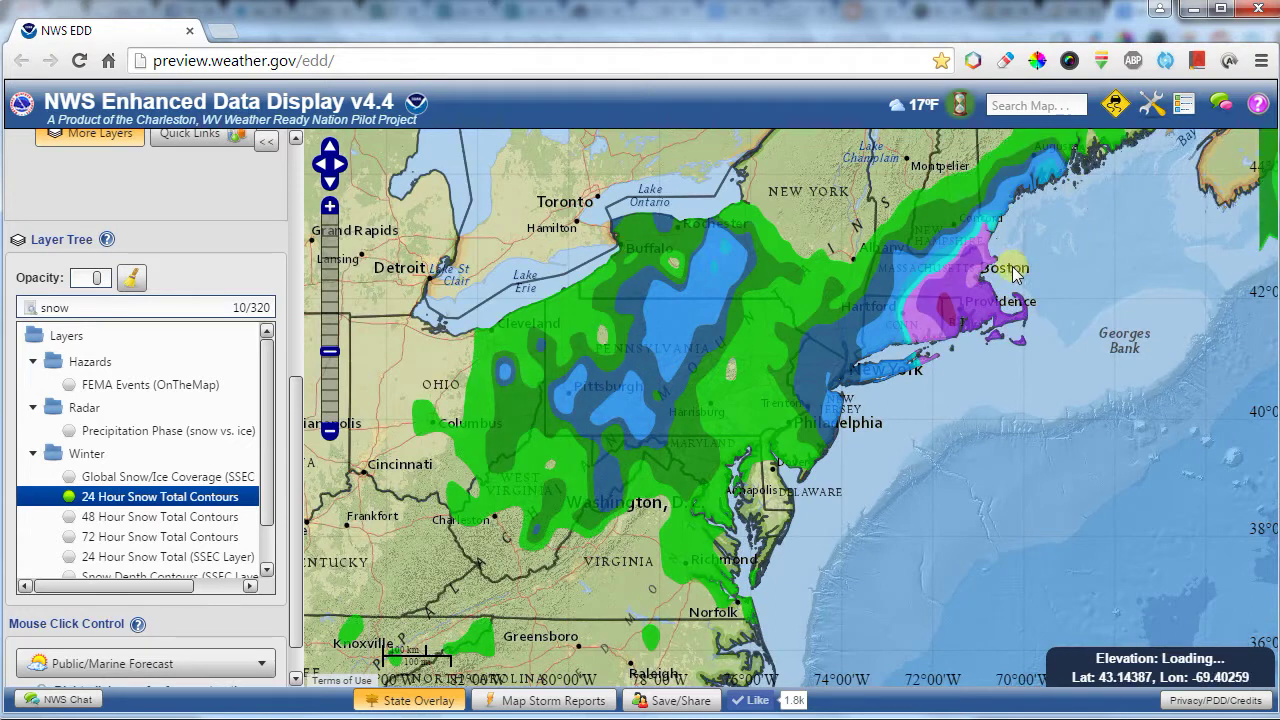
left_click_drag(1005, 268, 885, 403)
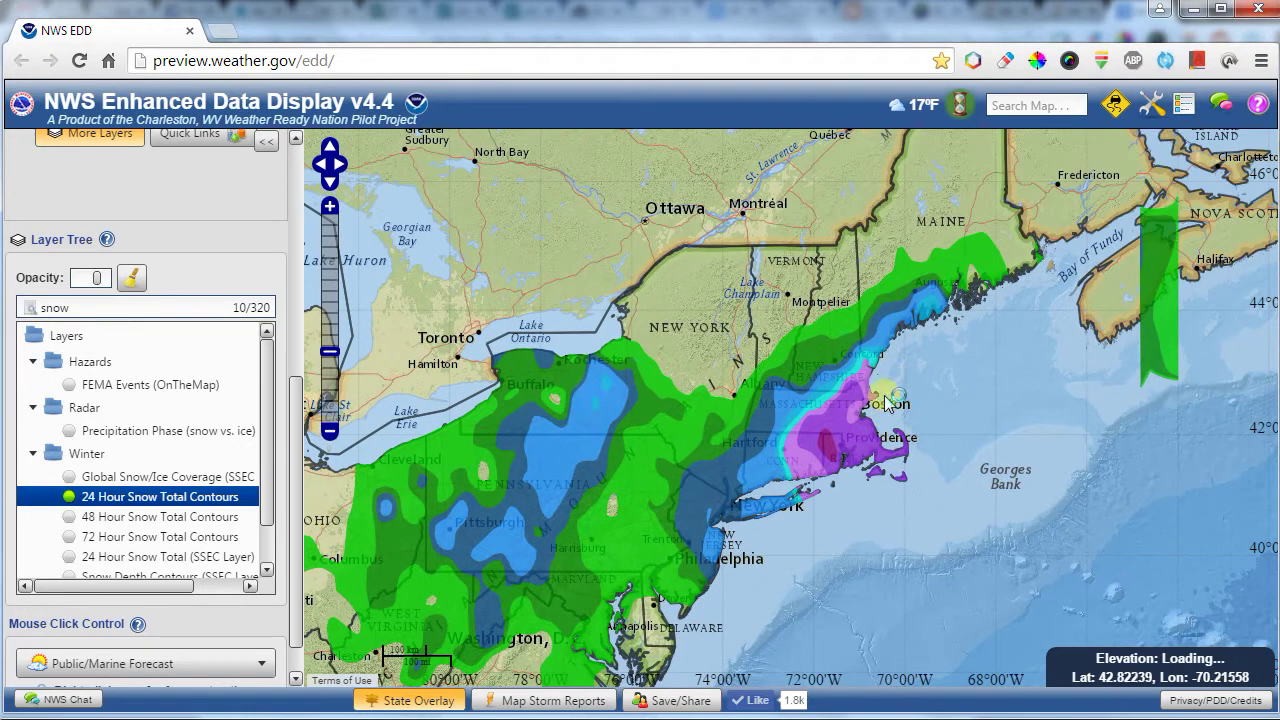
left_click(1183, 104)
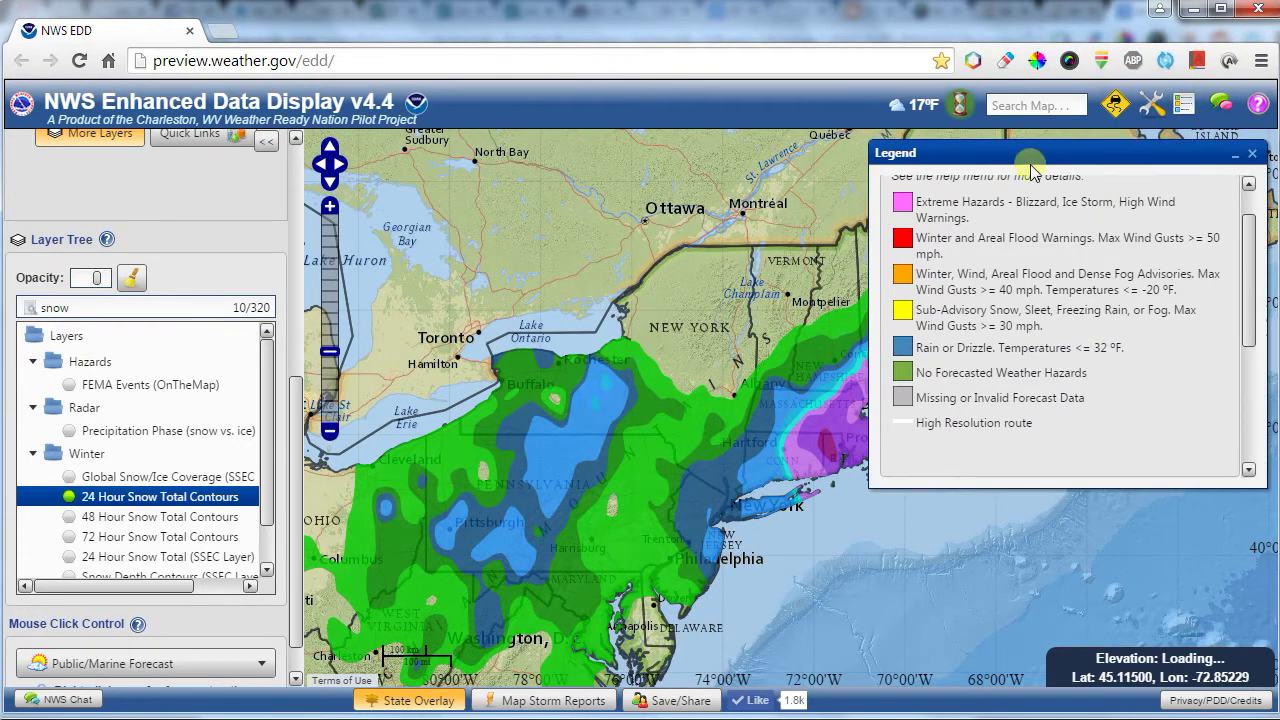
left_click(1115, 104)
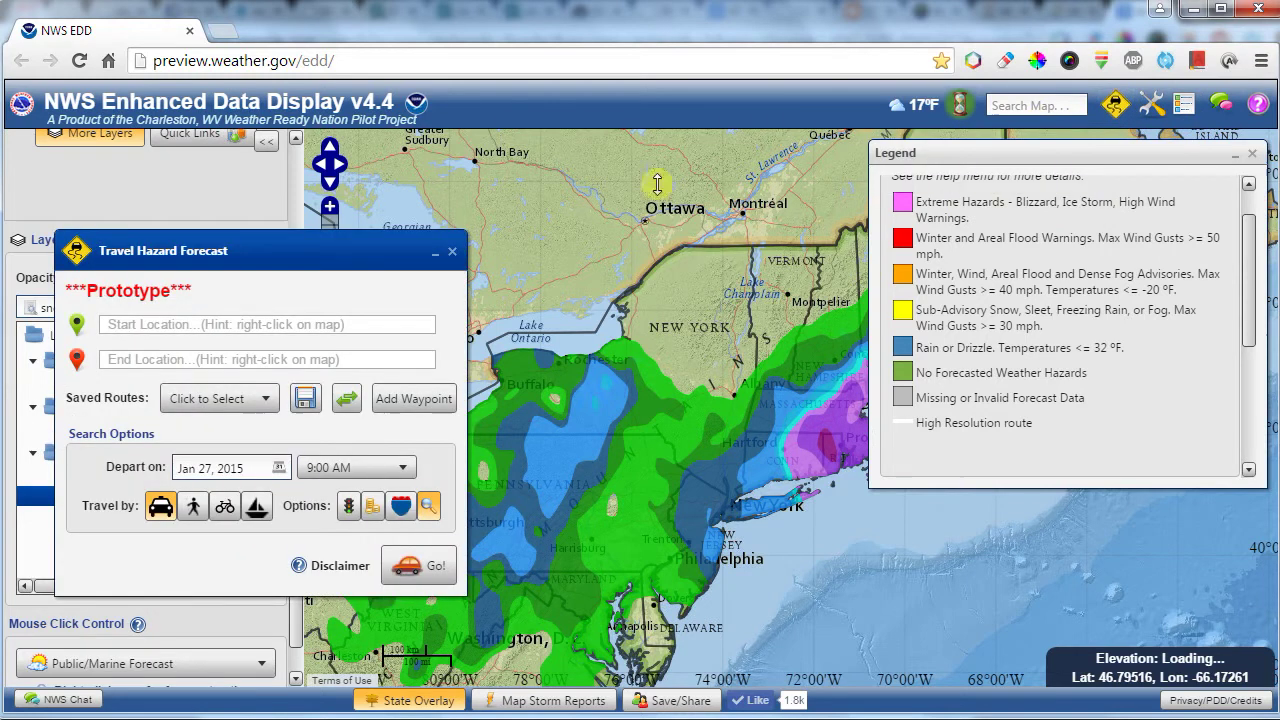
left_click(452, 251)
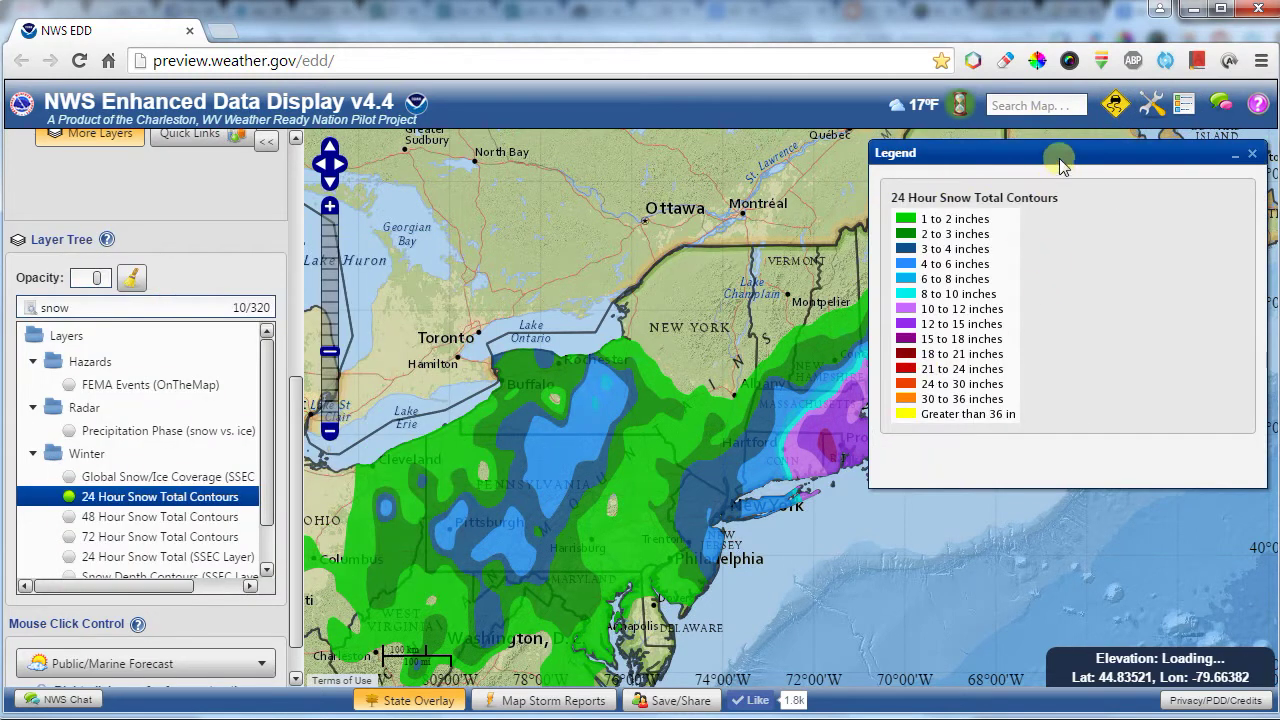
left_click_drag(1059, 154, 1060, 344)
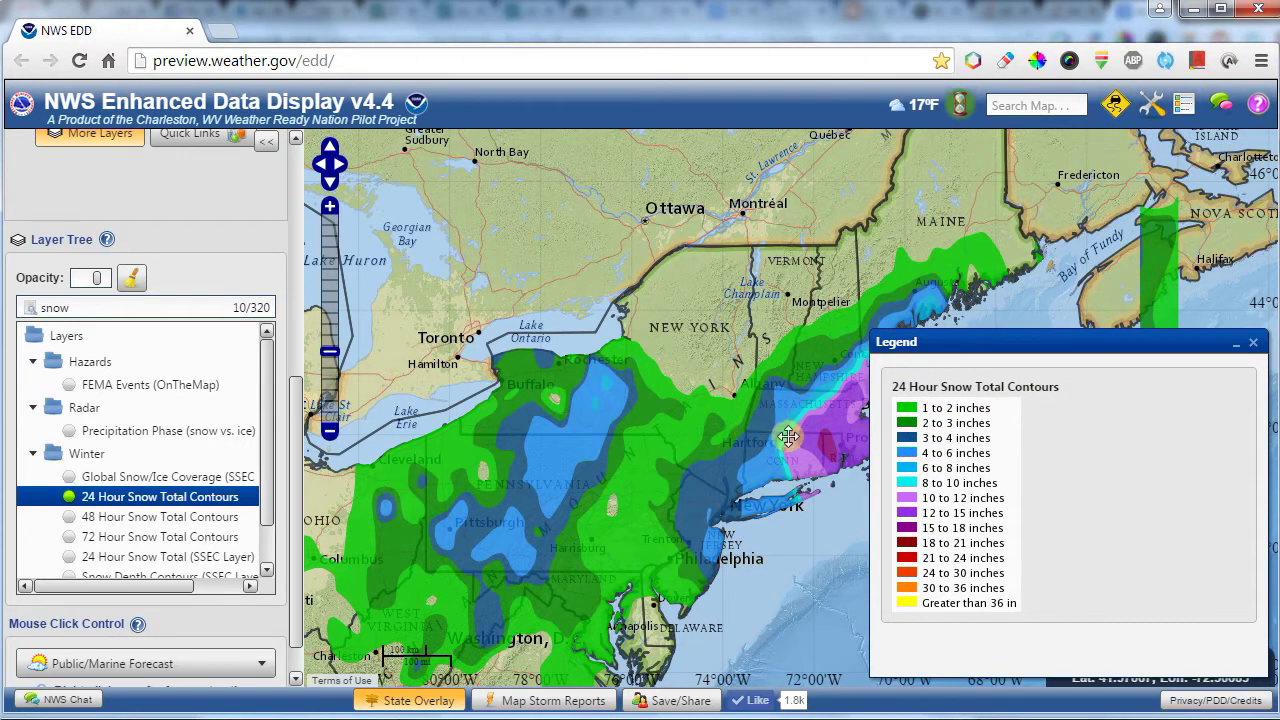
scroll(789, 436, "up", 1)
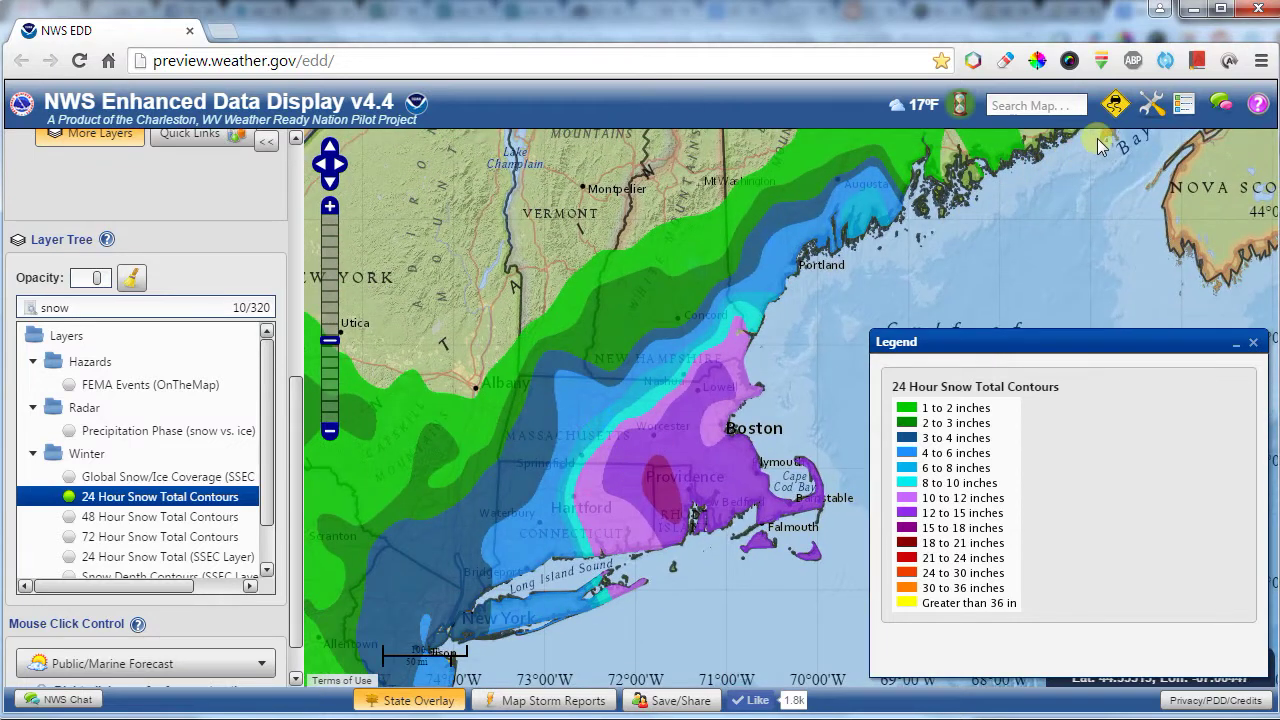
Use the Layer Manager to move the U.S. States layer to the top of the layer order, and close the manager
left_click(1151, 104)
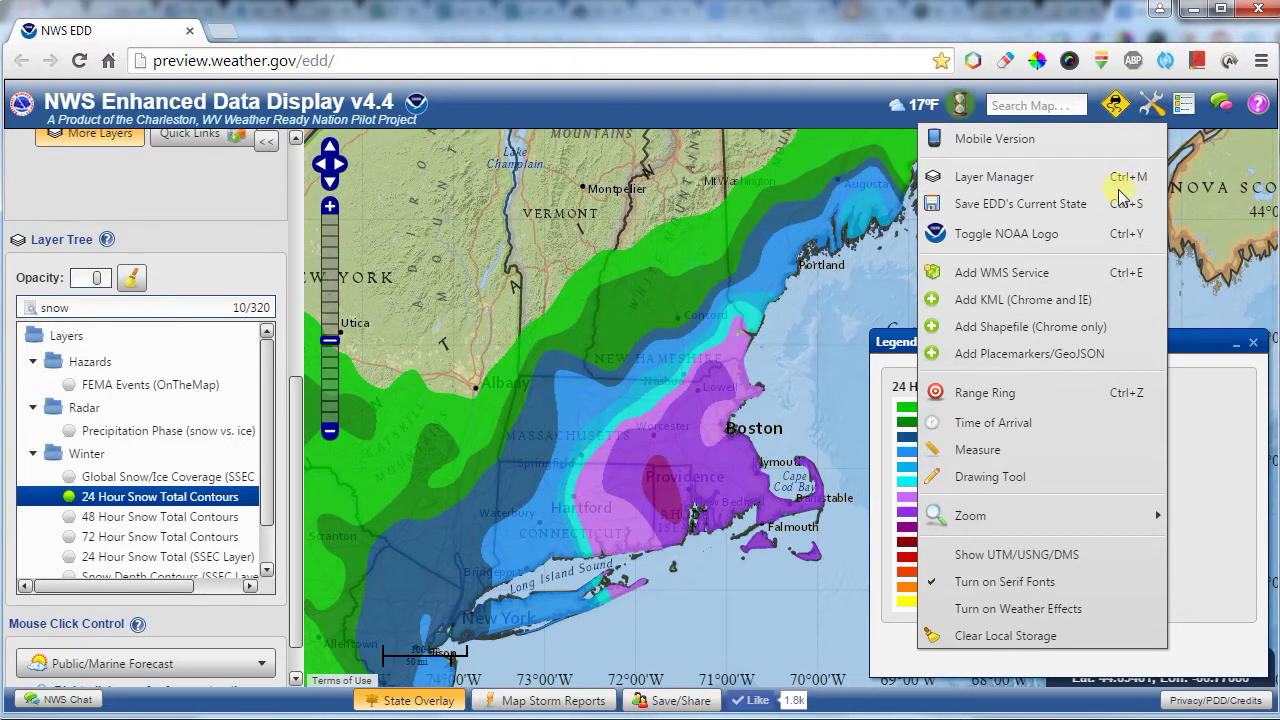
left_click(1015, 179)
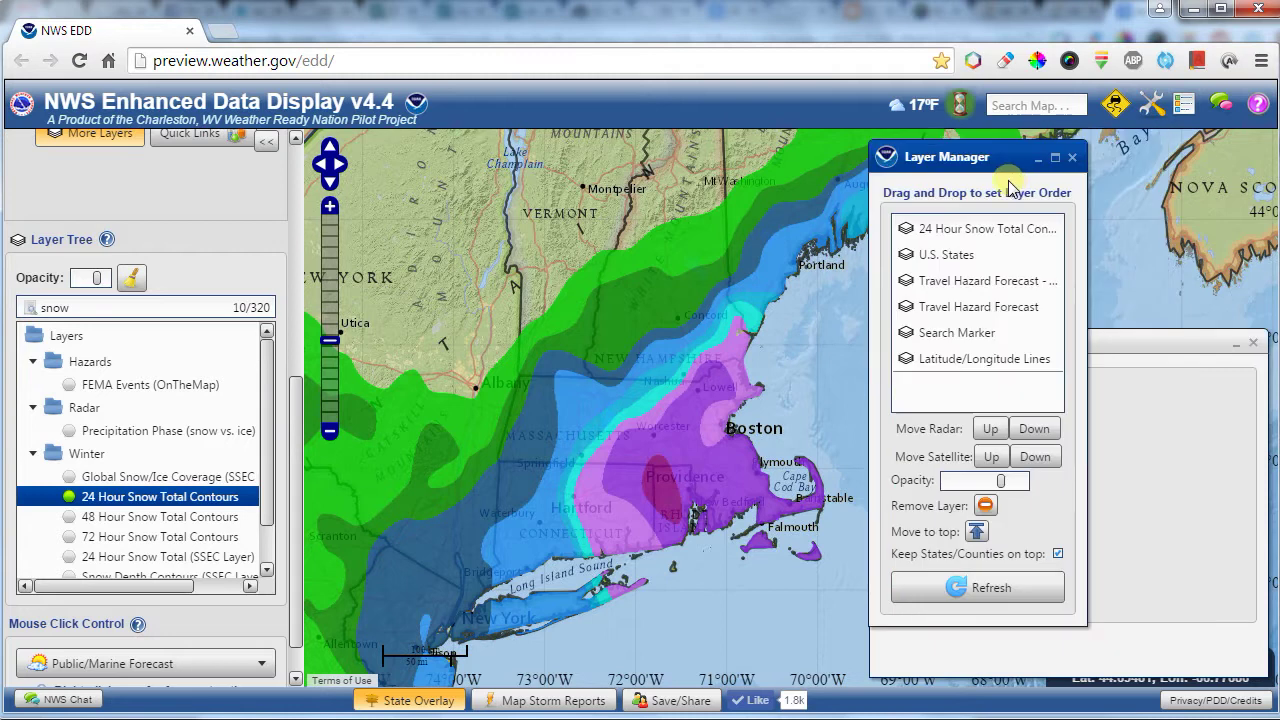
left_click_drag(940, 160, 170, 190)
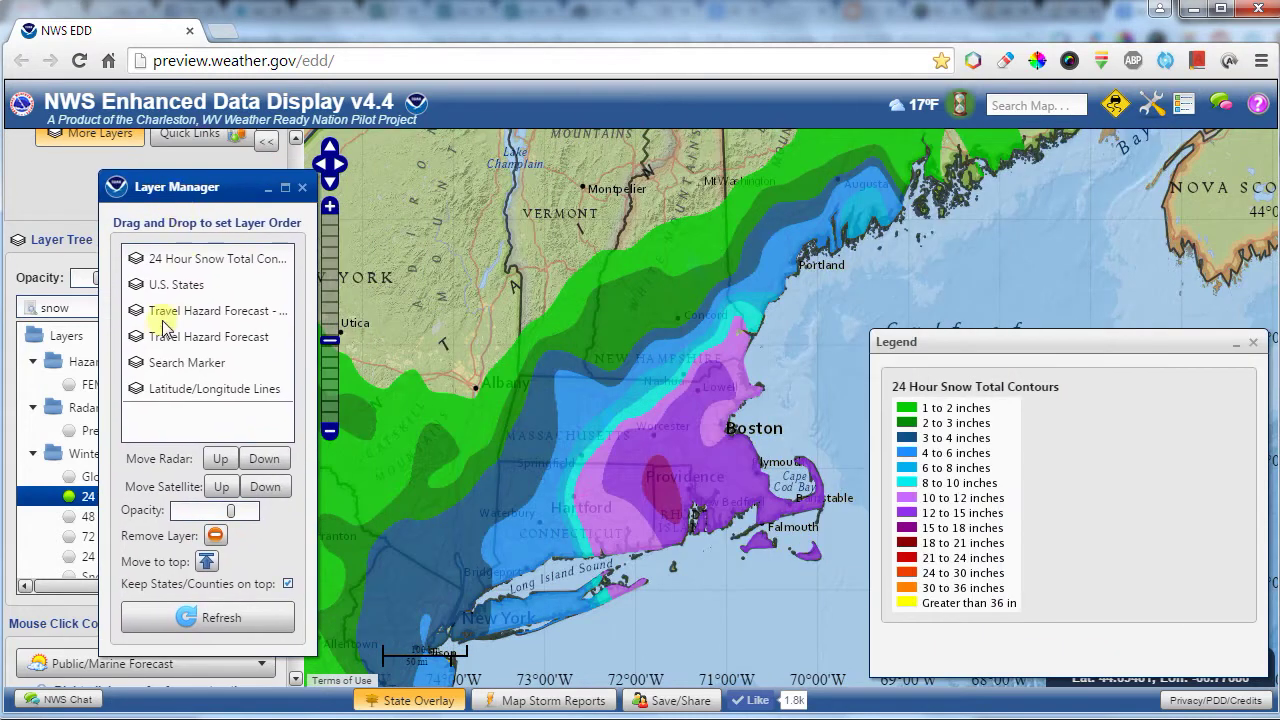
left_click(177, 285)
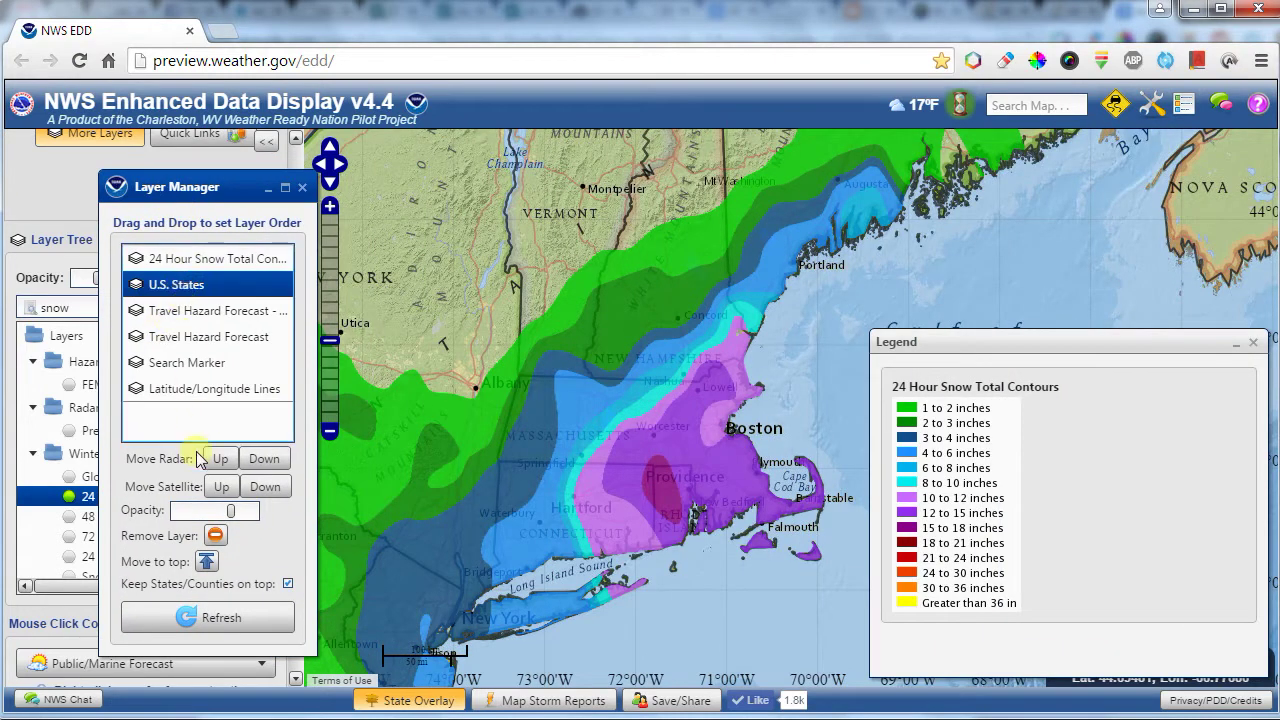
left_click(206, 563)
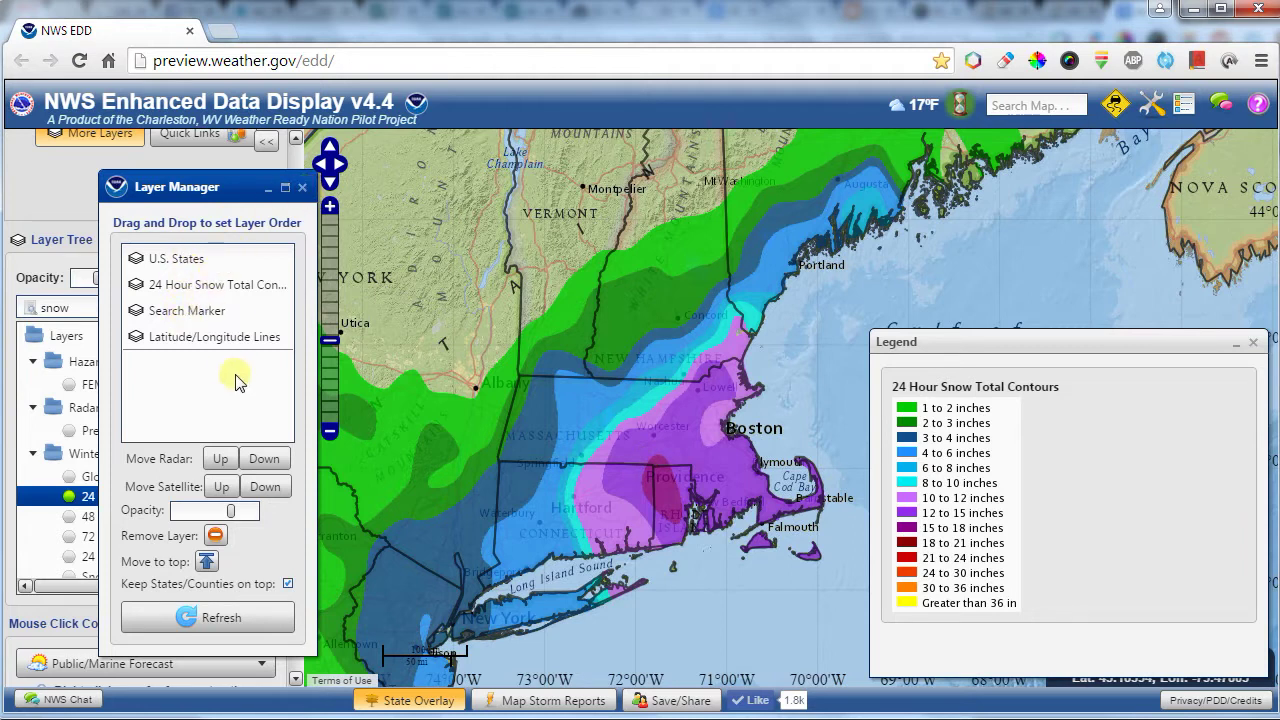
left_click(303, 189)
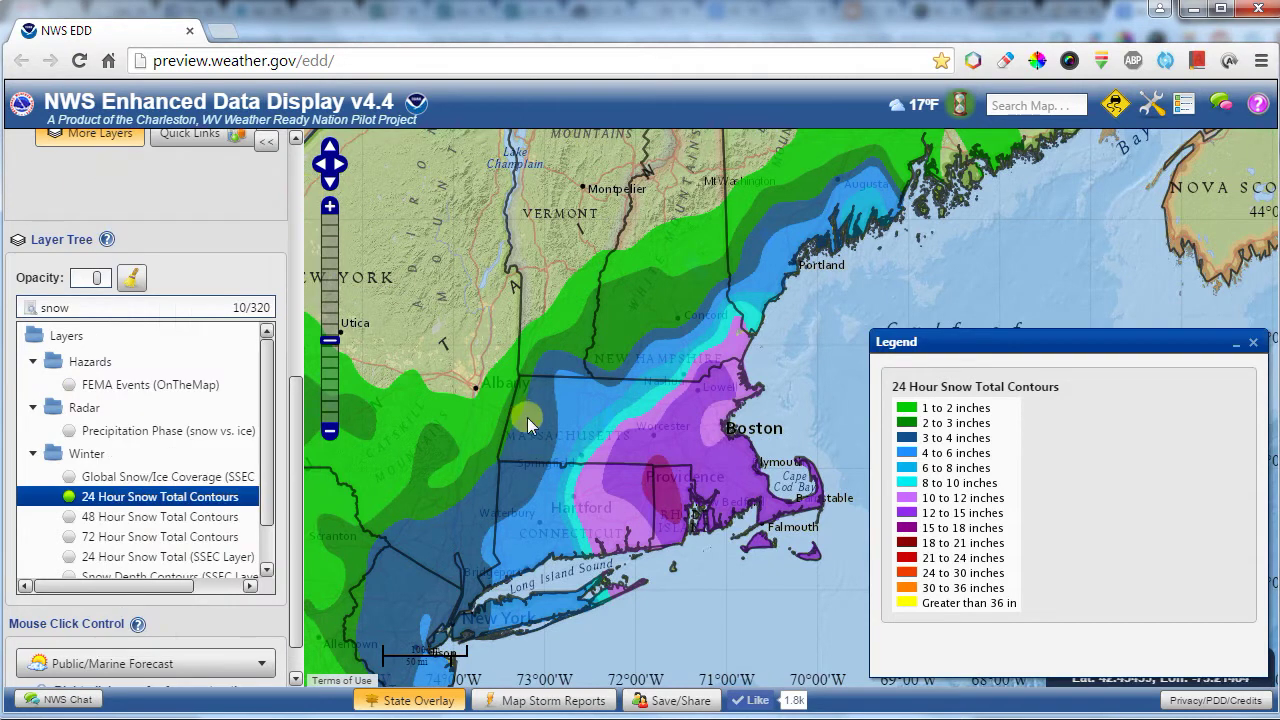
Create a Travel Hazard Forecast route starting near Augusta, Maine, and ending near Harrisburg, Pennsylvania
left_click_drag(527, 417, 562, 466)
left_click_drag(297, 430, 305, 168)
scroll(563, 334, "down", 1)
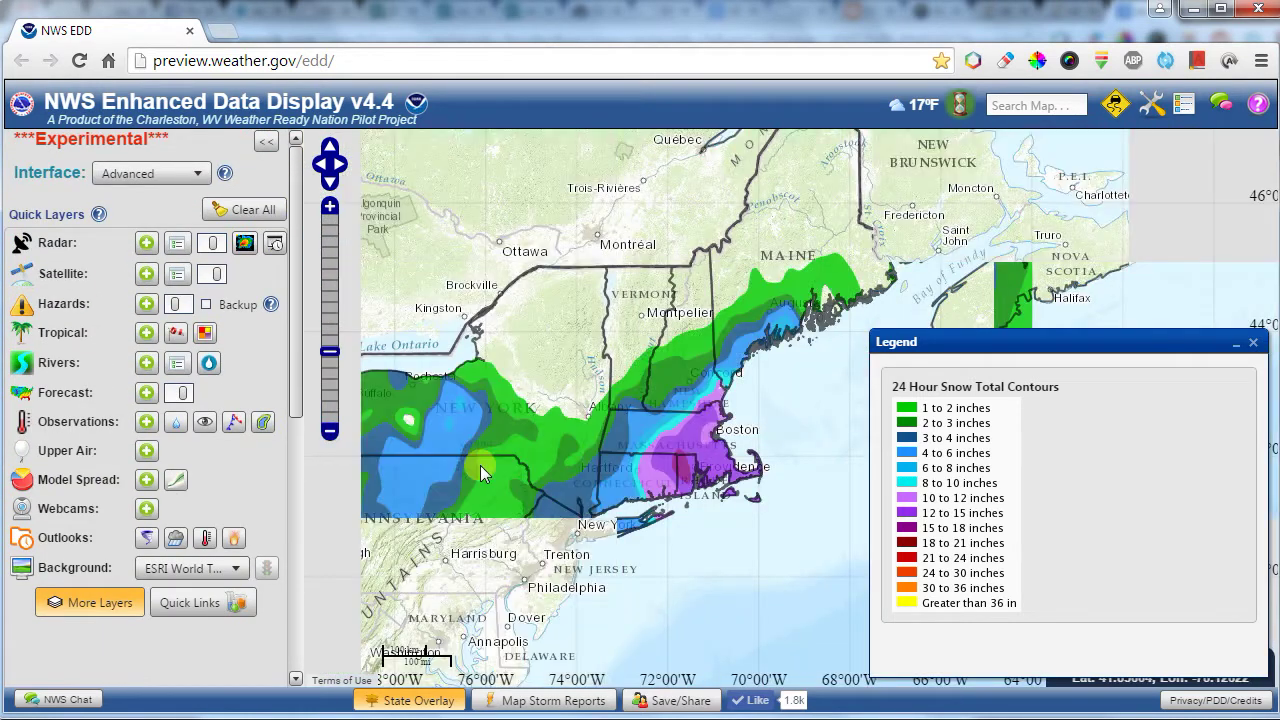
right_click(806, 307)
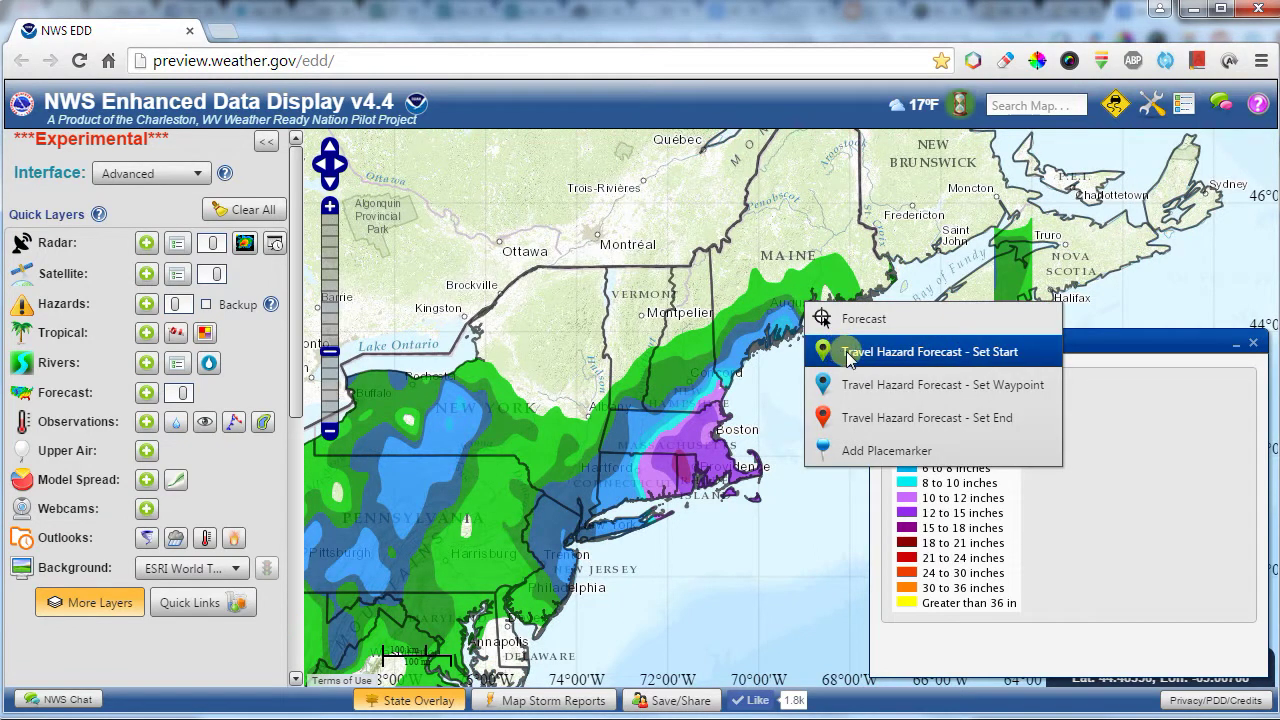
left_click(849, 352)
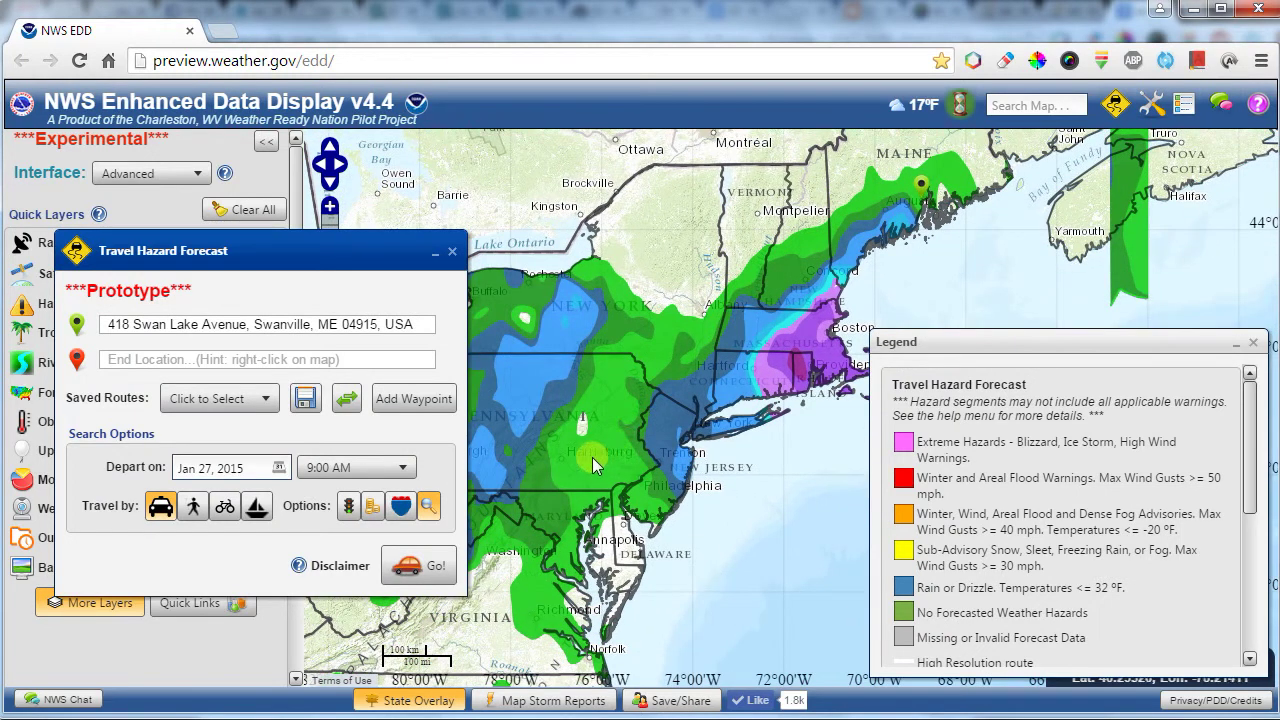
right_click(558, 456)
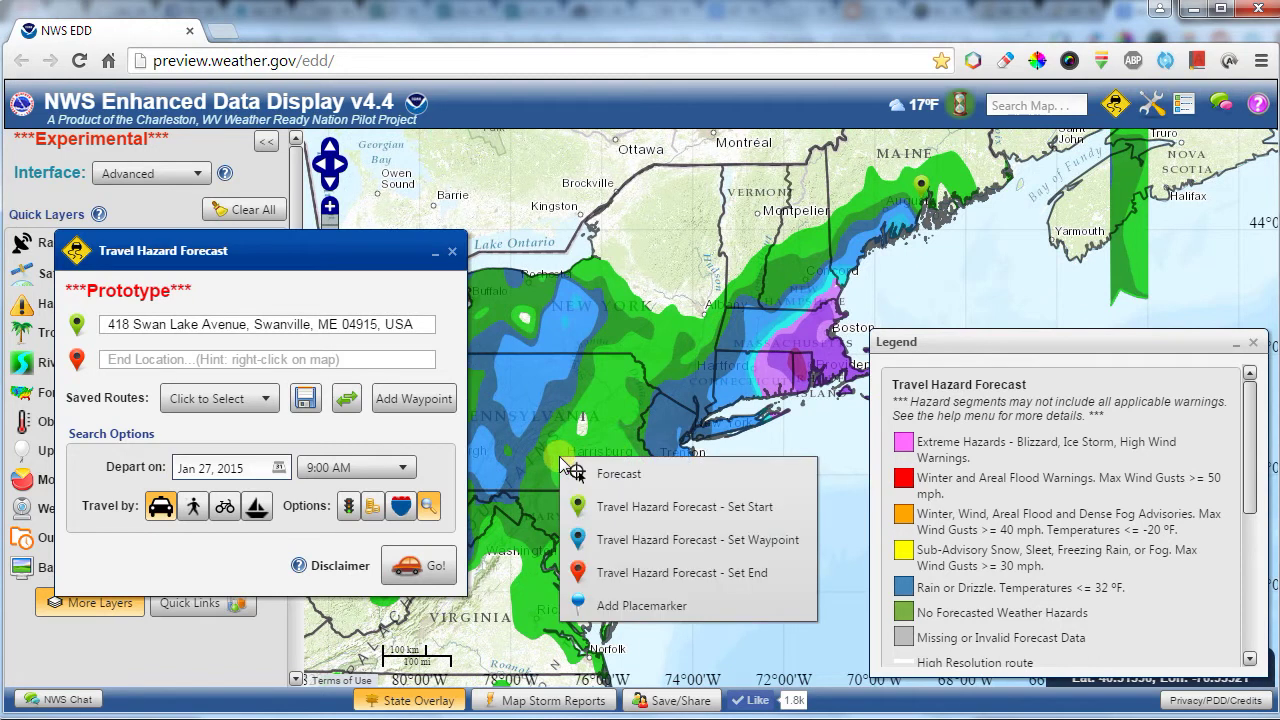
left_click(613, 570)
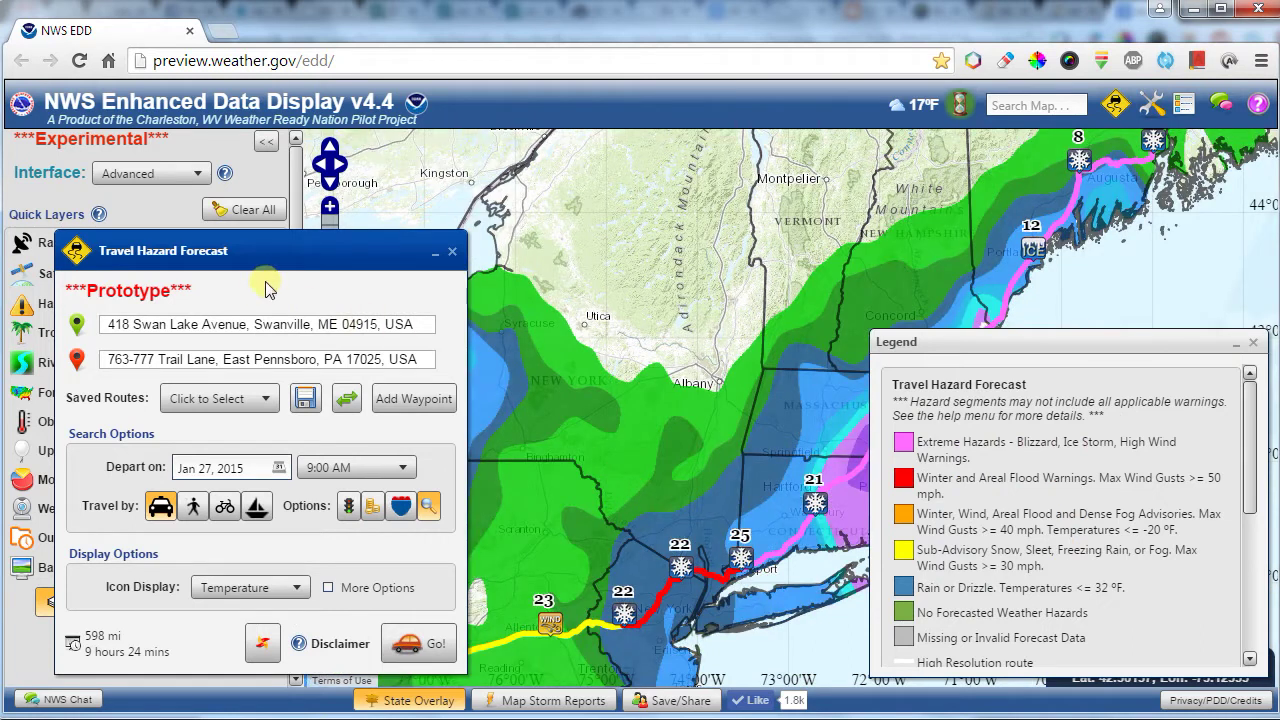
Move the Travel Hazard Forecast and Legend windows off the route and examine its hazard colours and icons from Maine to Pennsylvania
left_click_drag(270, 260, 229, 124)
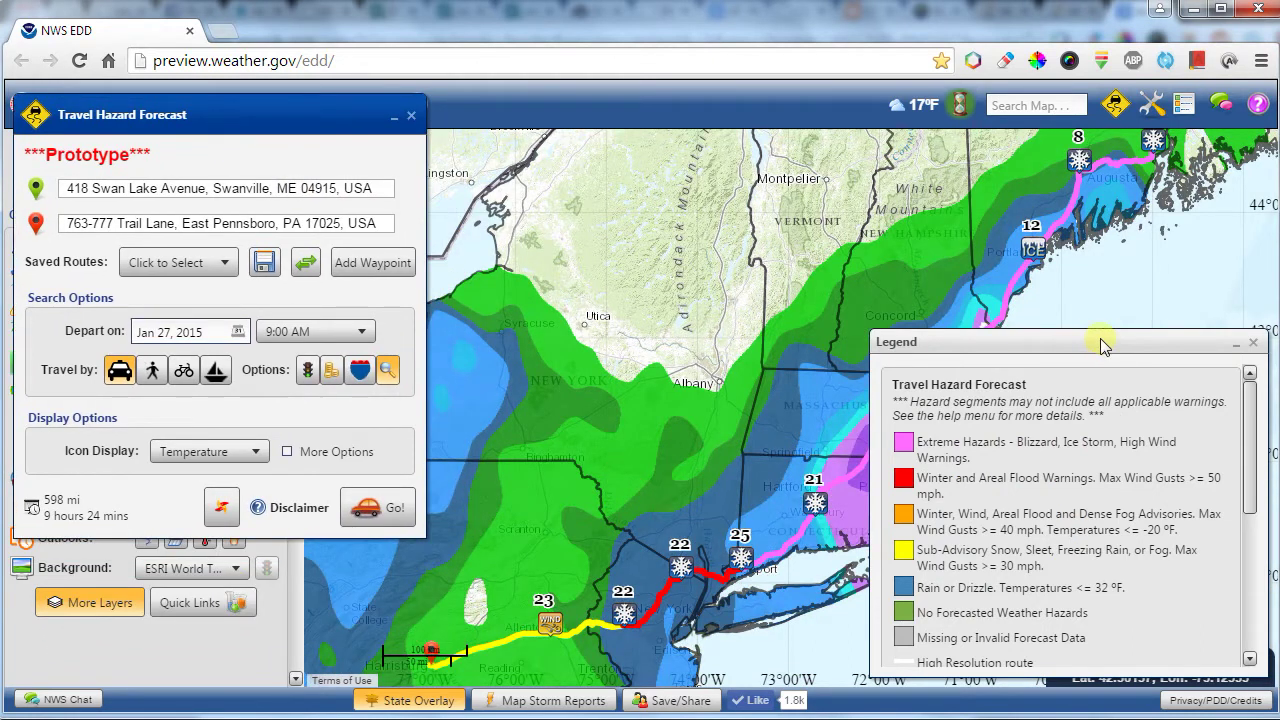
left_click_drag(1100, 345, 1063, 563)
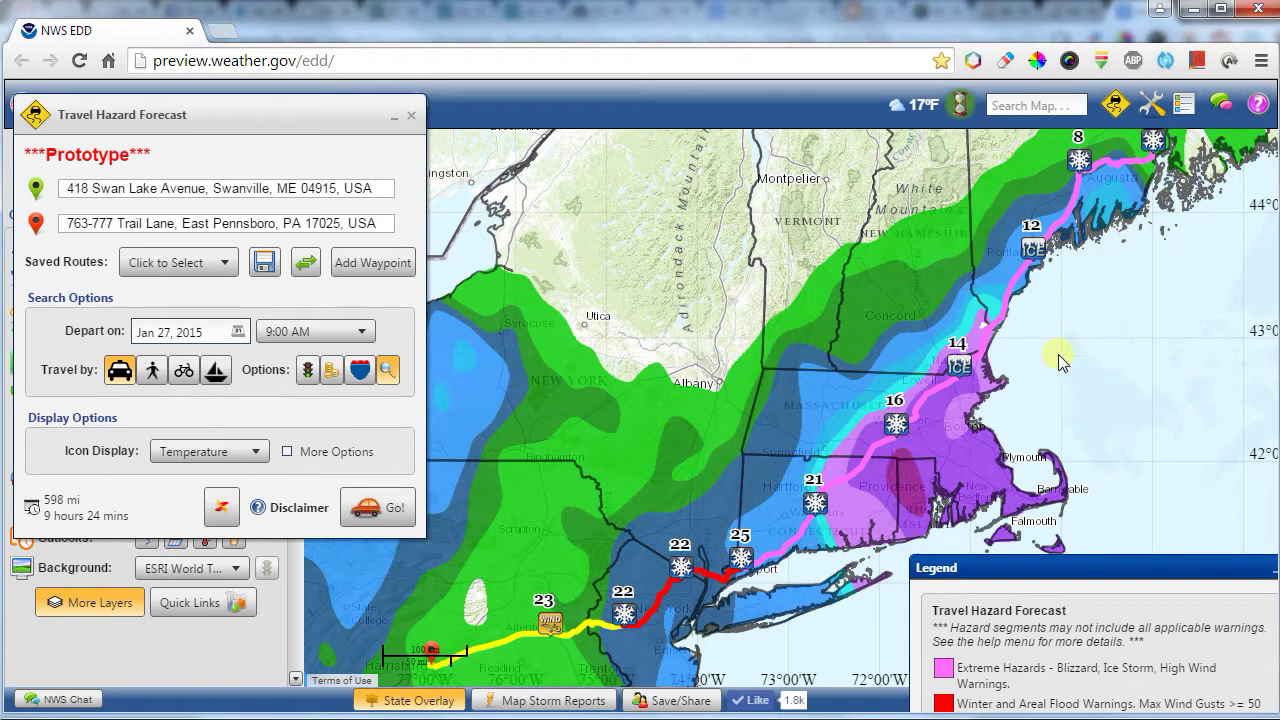
left_click_drag(1022, 568, 431, 163)
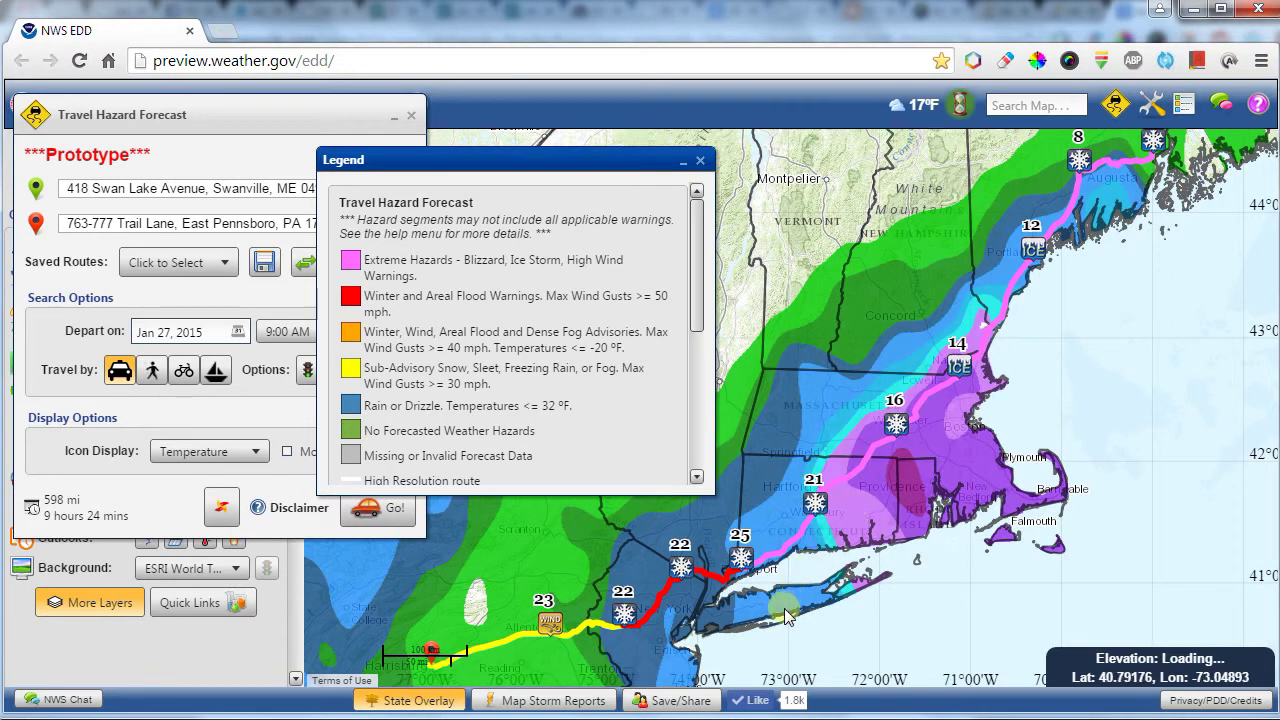
left_click_drag(805, 609, 913, 566)
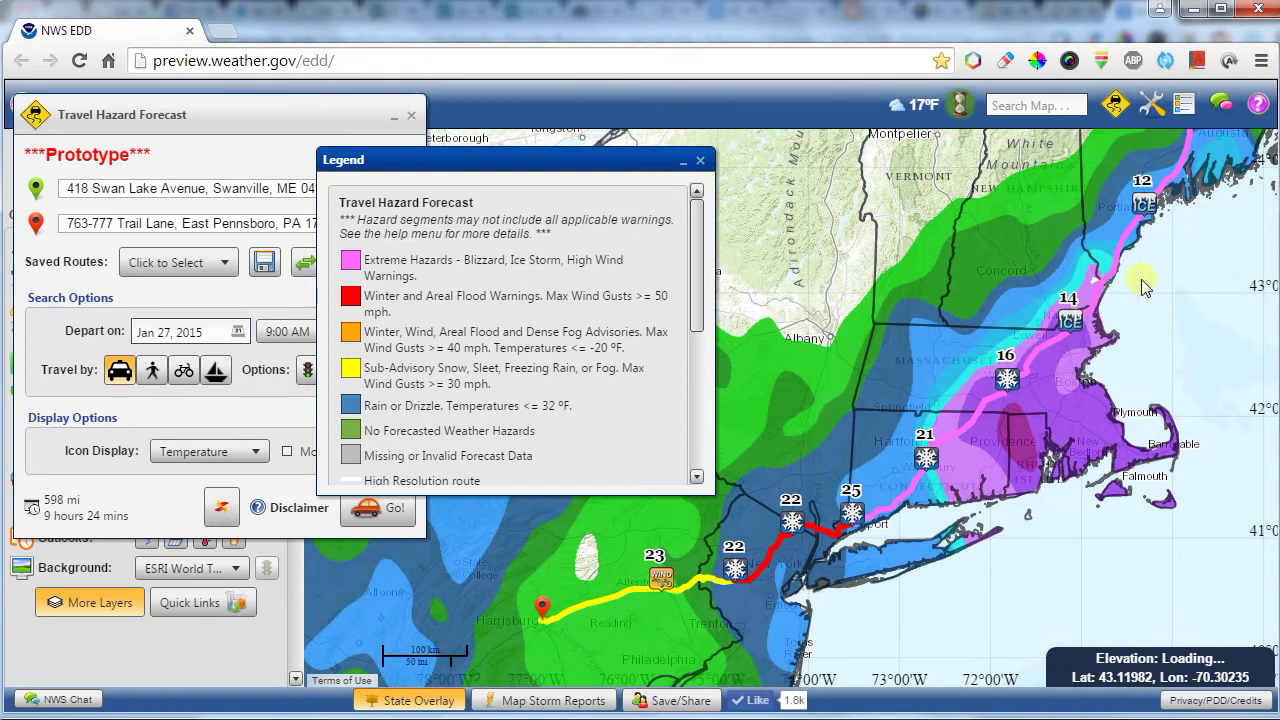
mouse_move(1048, 355)
Close the Travel Hazard Forecast, and open and dismiss the forecast options for a map point in northern New York
left_click(411, 115)
right_click(683, 228)
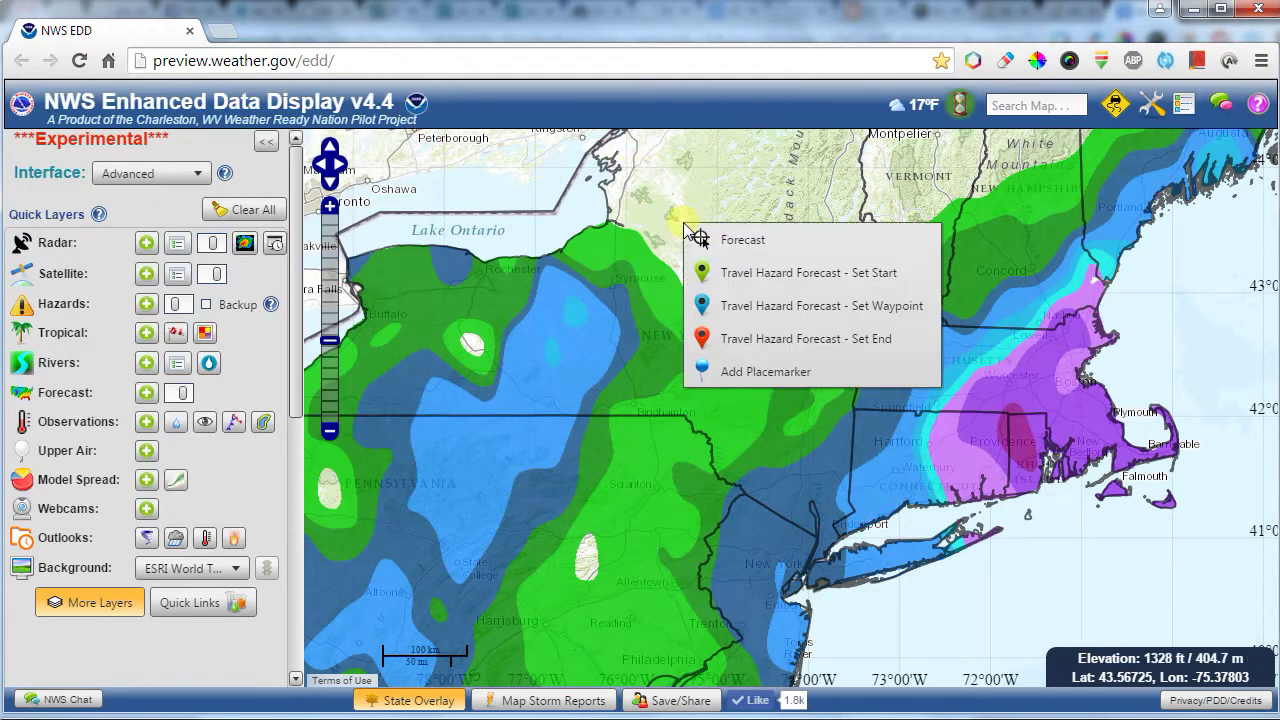
left_click(873, 97)
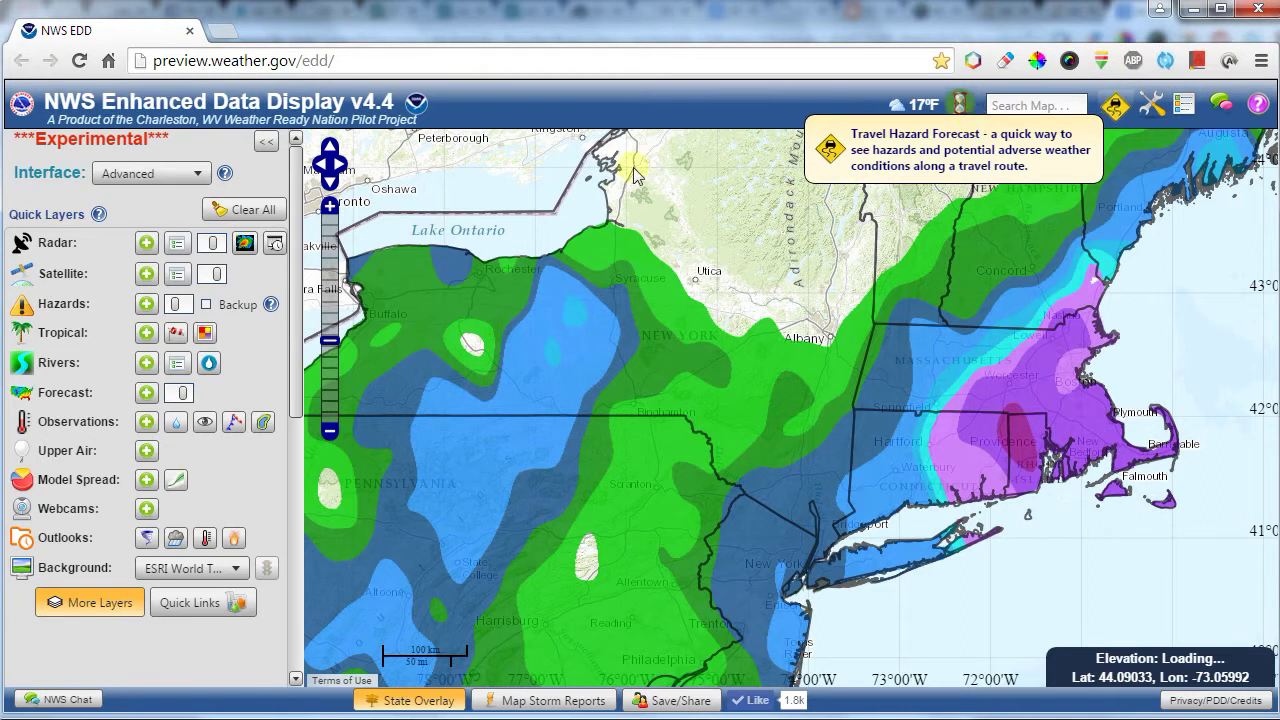
Switch the interface to Travel and close the Travel Hazard Forecast window
scroll(163, 173, "down", 1)
scroll(160, 180, "up", 2)
scroll(160, 178, "down", 1)
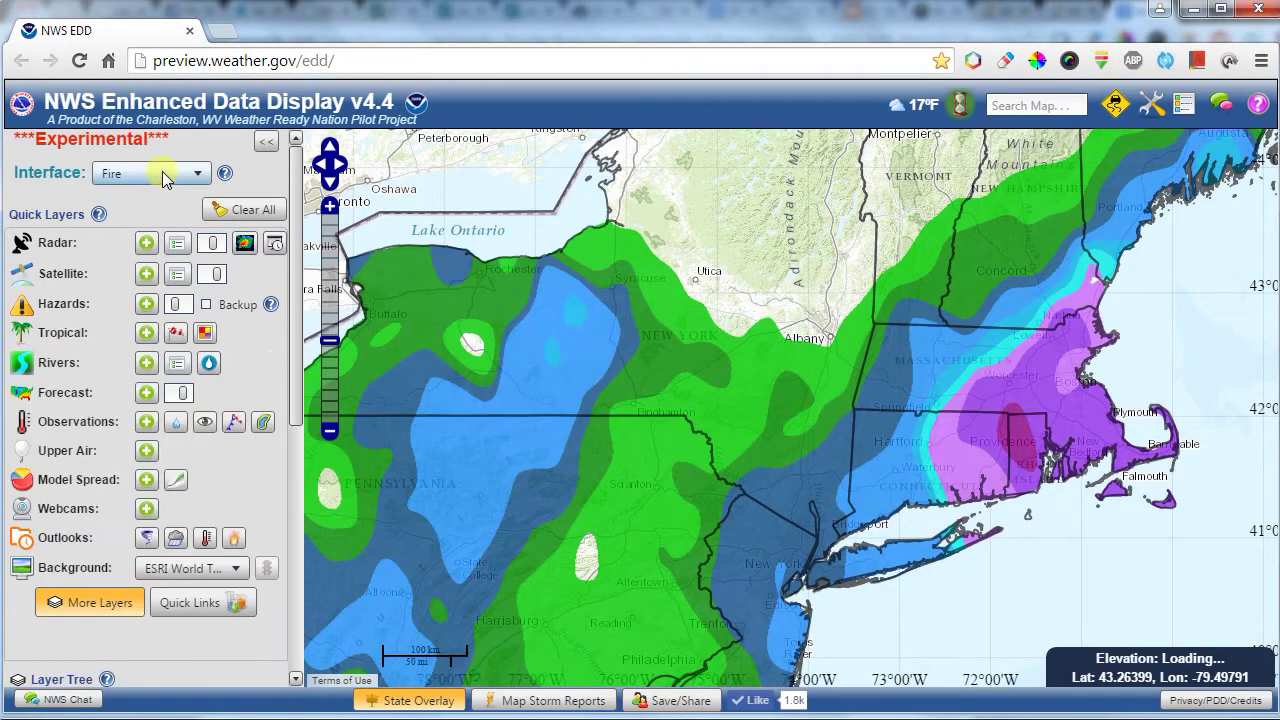
scroll(163, 173, "down", 2)
left_click(196, 172)
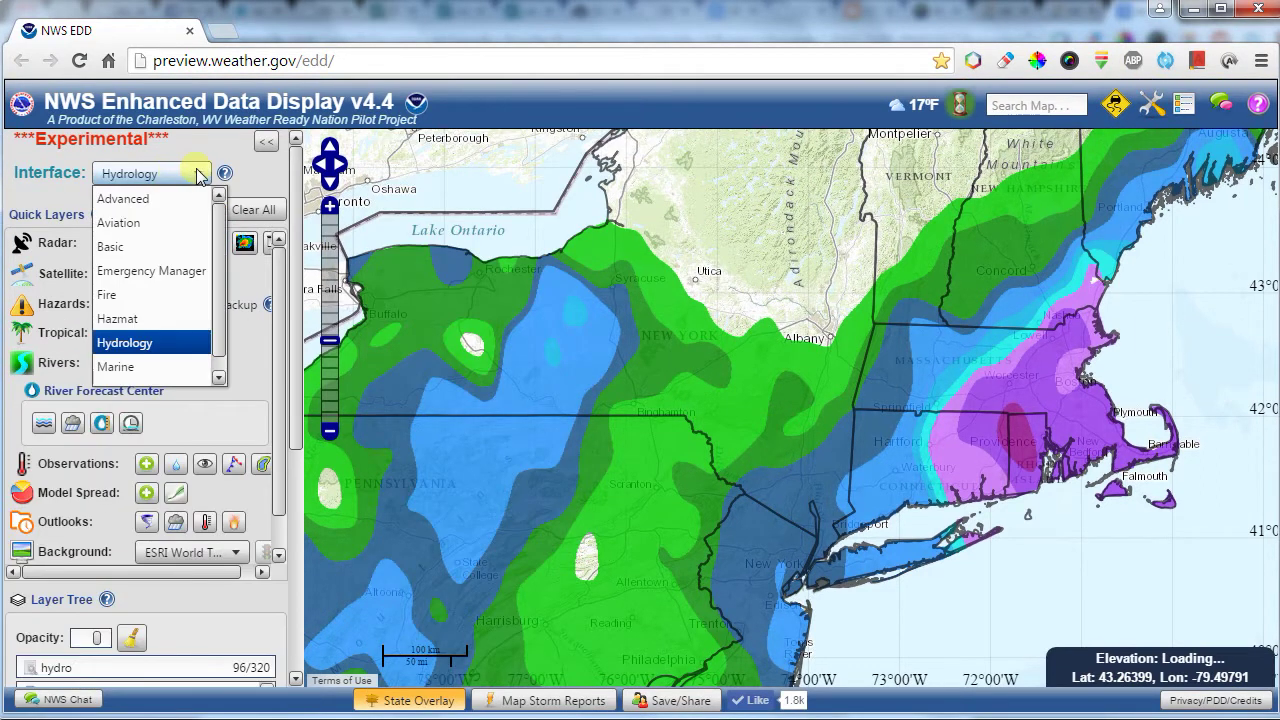
left_click(128, 374)
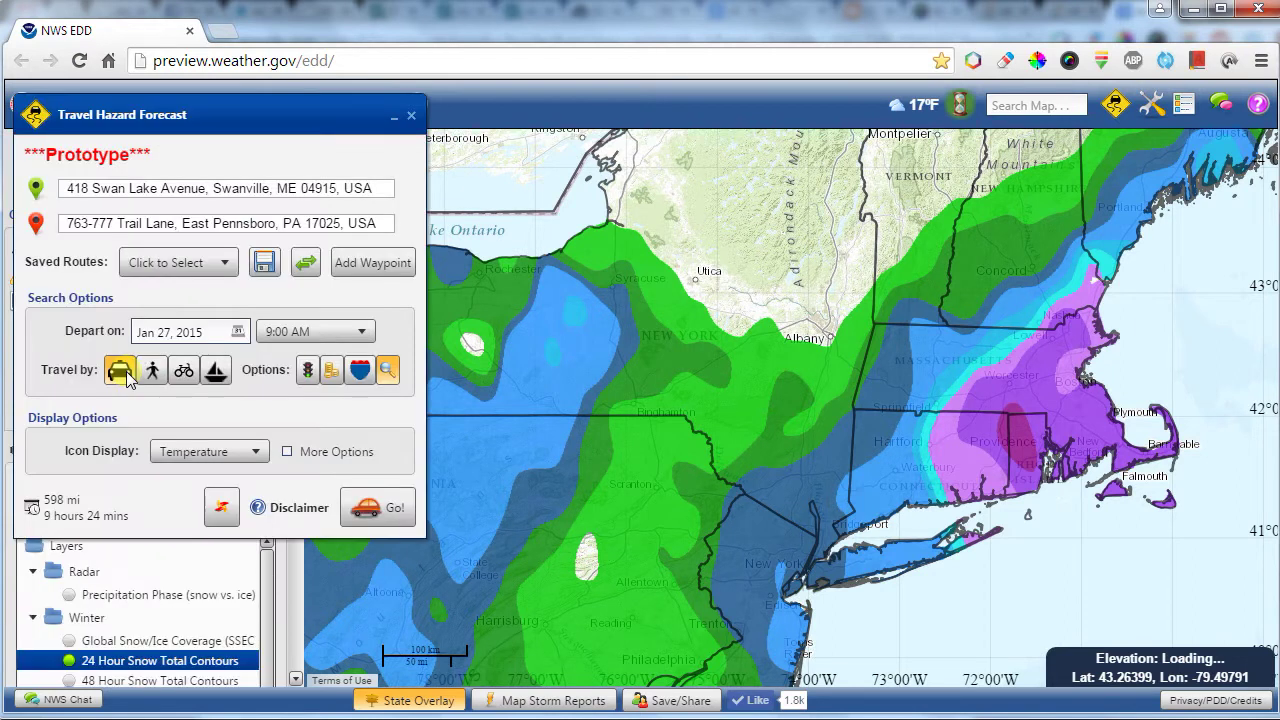
left_click_drag(176, 128, 538, 125)
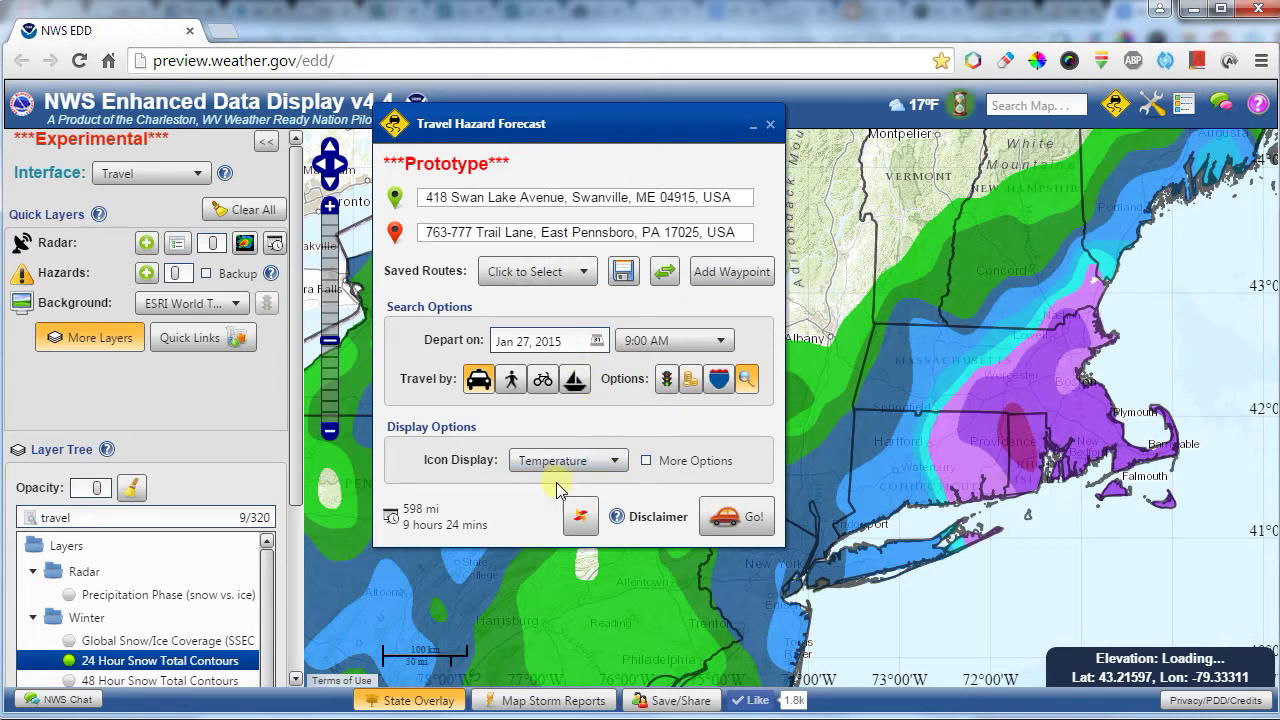
left_click(769, 124)
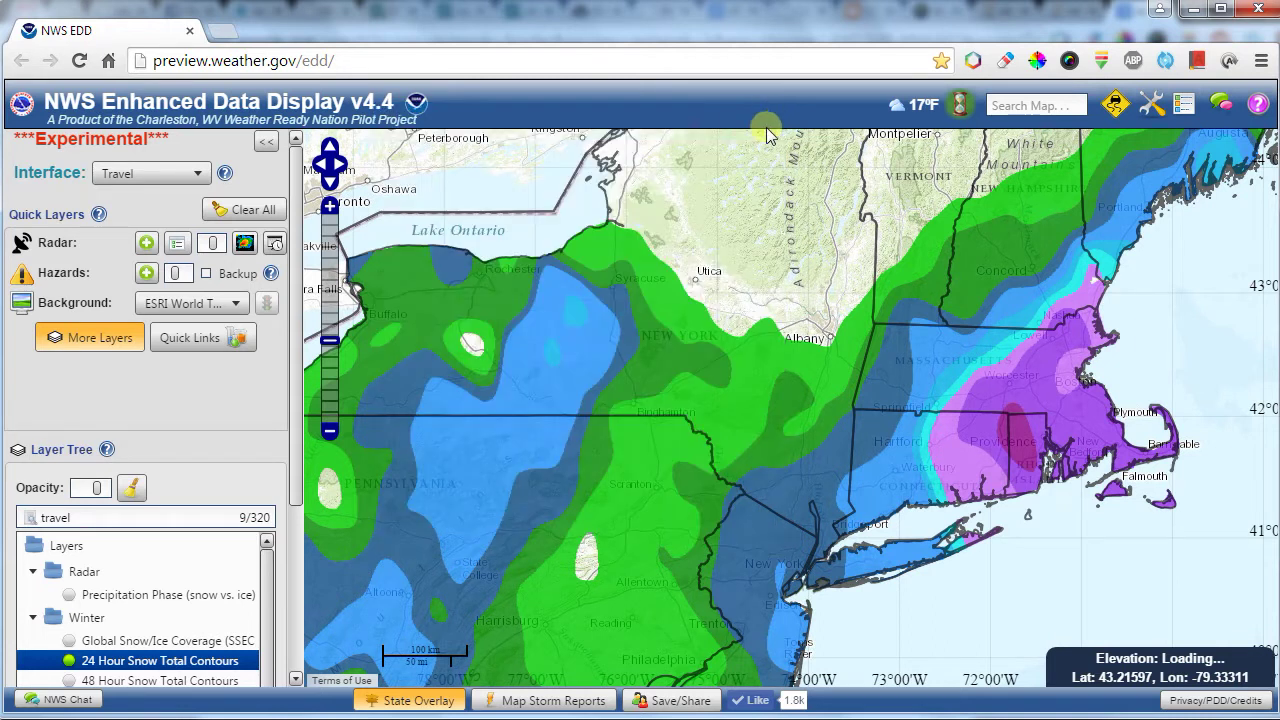
Hide the additional layer tree, set the map background to Google Dark and show the whole United States
left_click(100, 338)
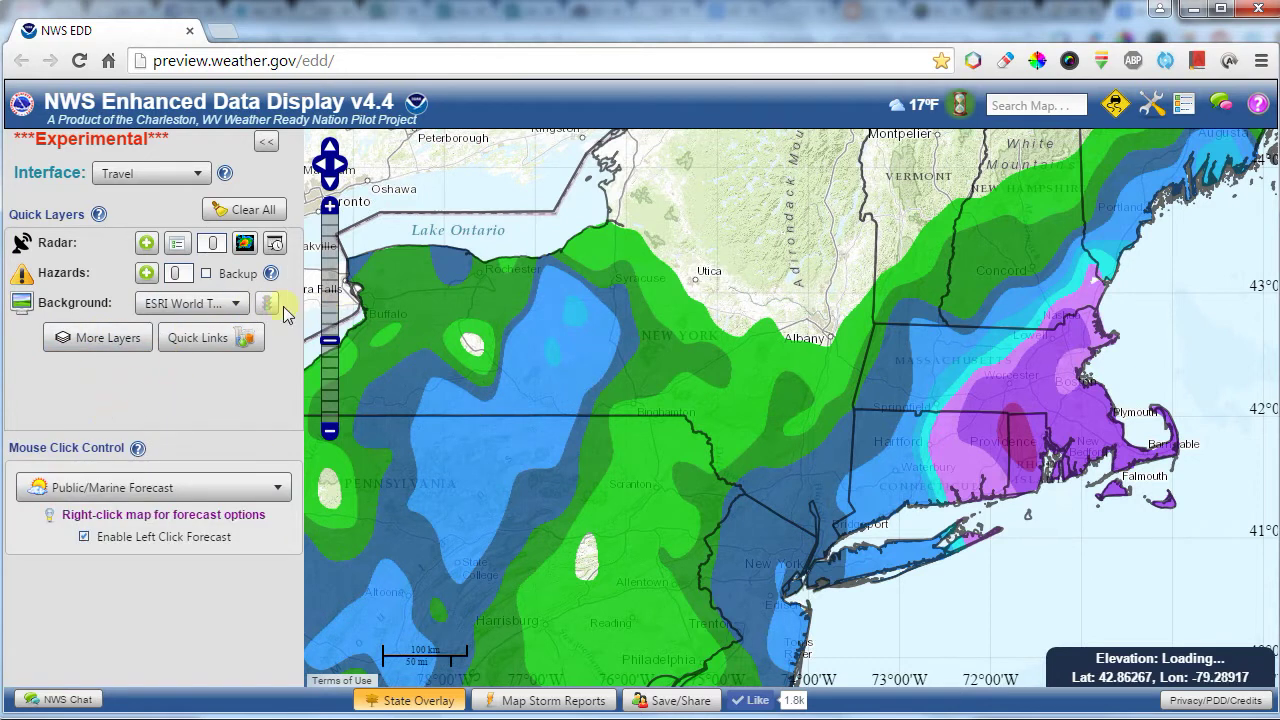
left_click(183, 310)
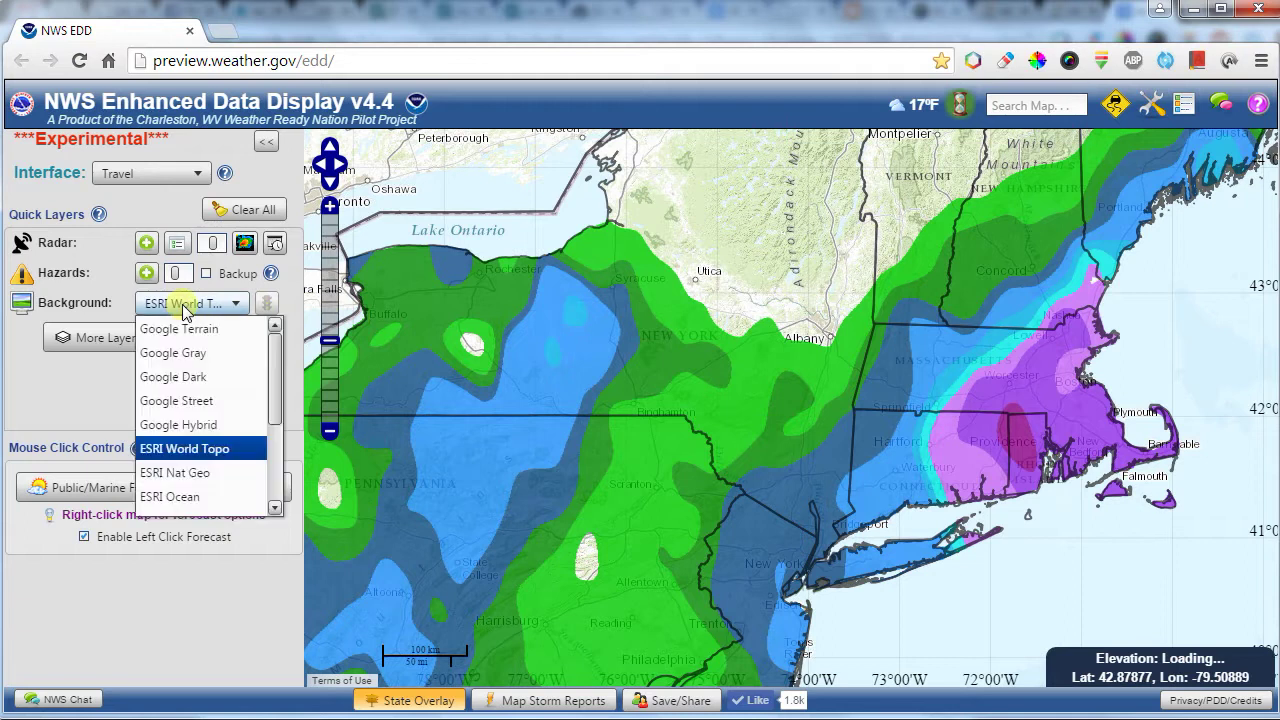
left_click(205, 376)
scroll(639, 402, "down", 2)
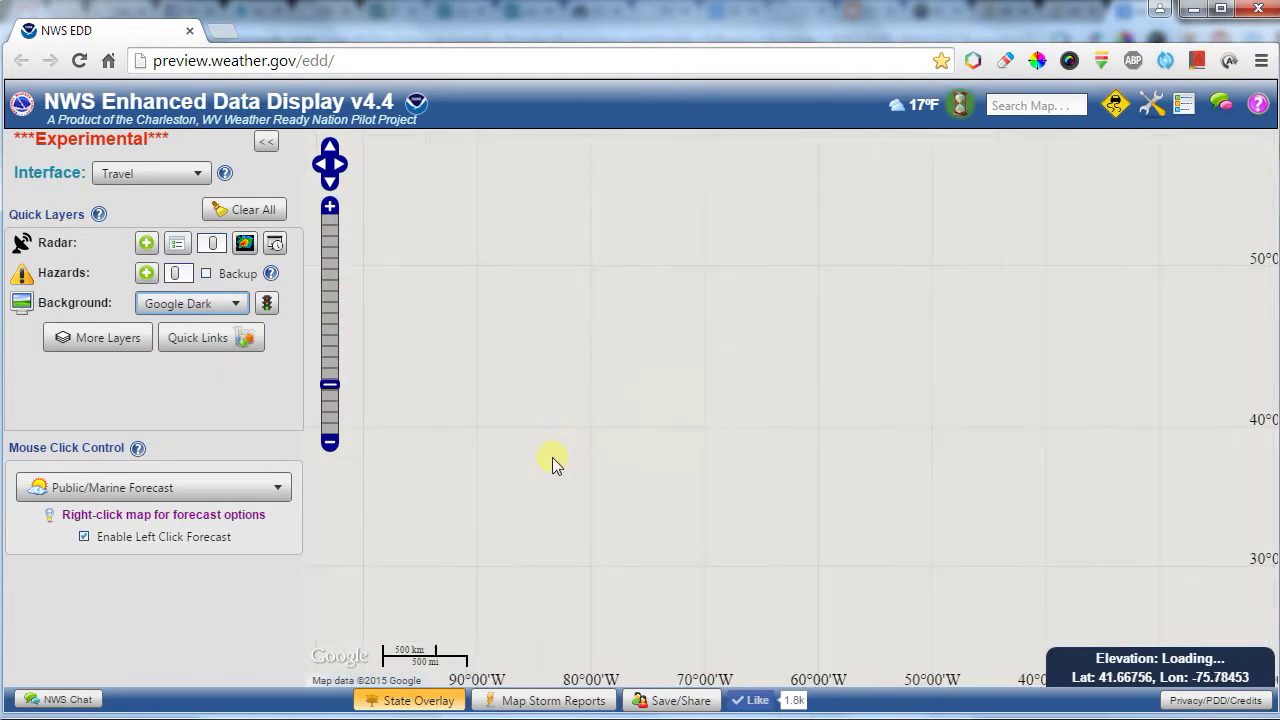
left_click_drag(538, 469, 811, 411)
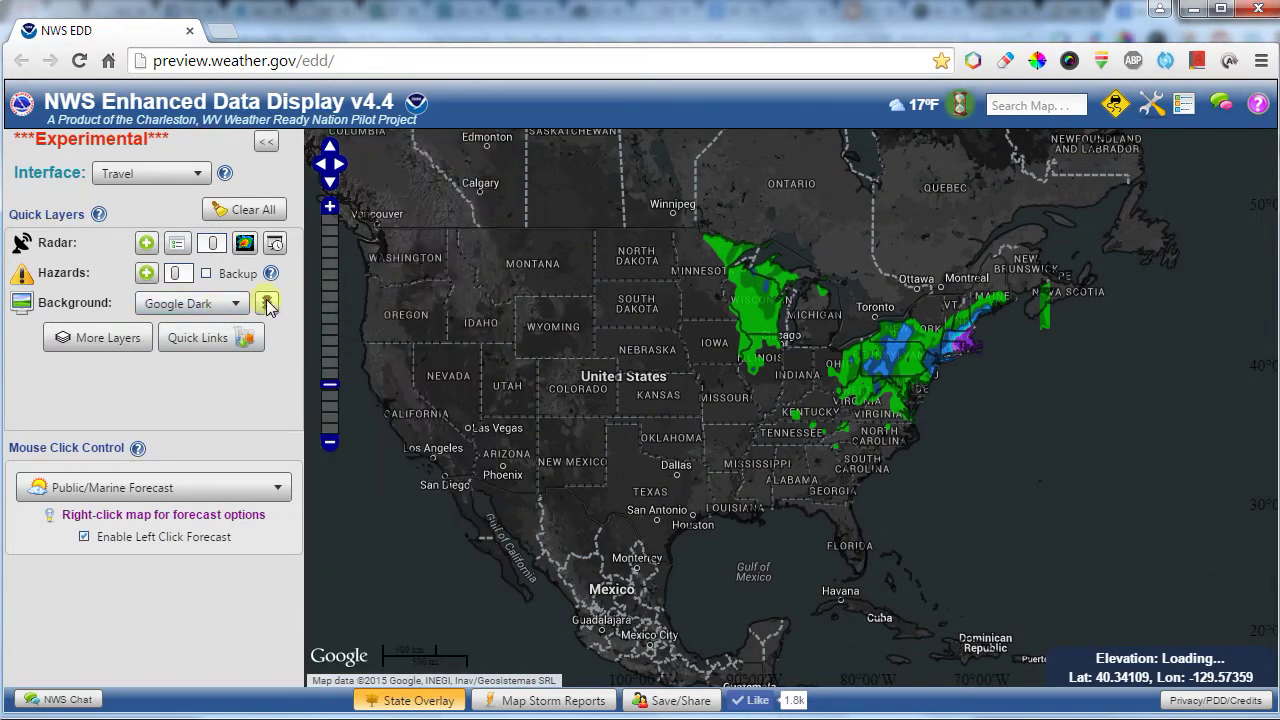
Turn on traffic for the background map, reopen the additional layer tree and turn off all of its layers
scroll(831, 328, "up", 1)
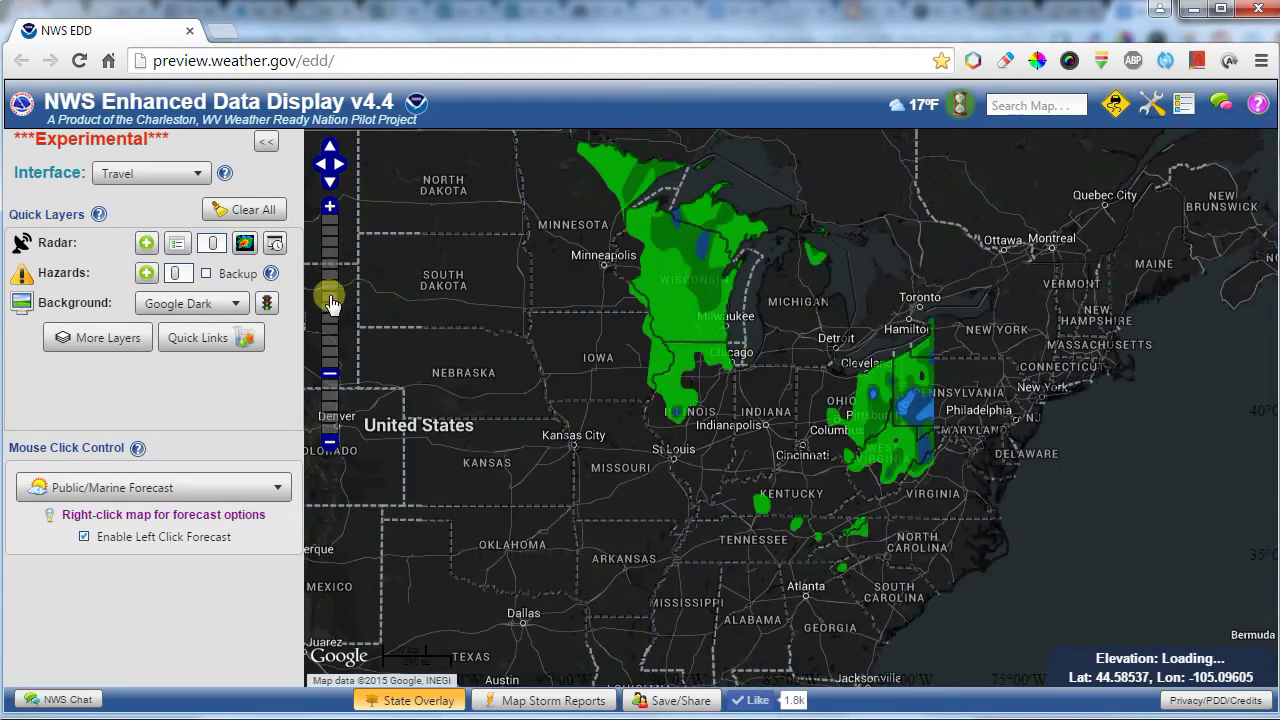
left_click(266, 303)
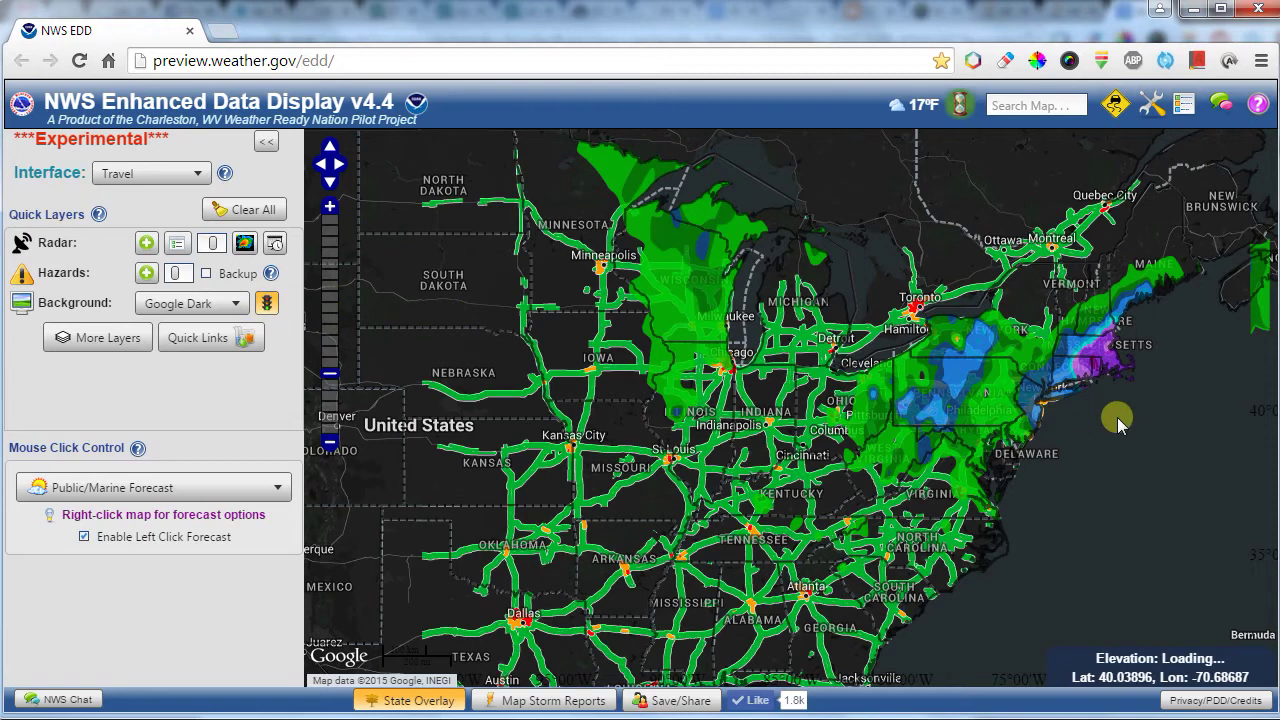
left_click_drag(1042, 419, 928, 430)
scroll(843, 382, "up", 2)
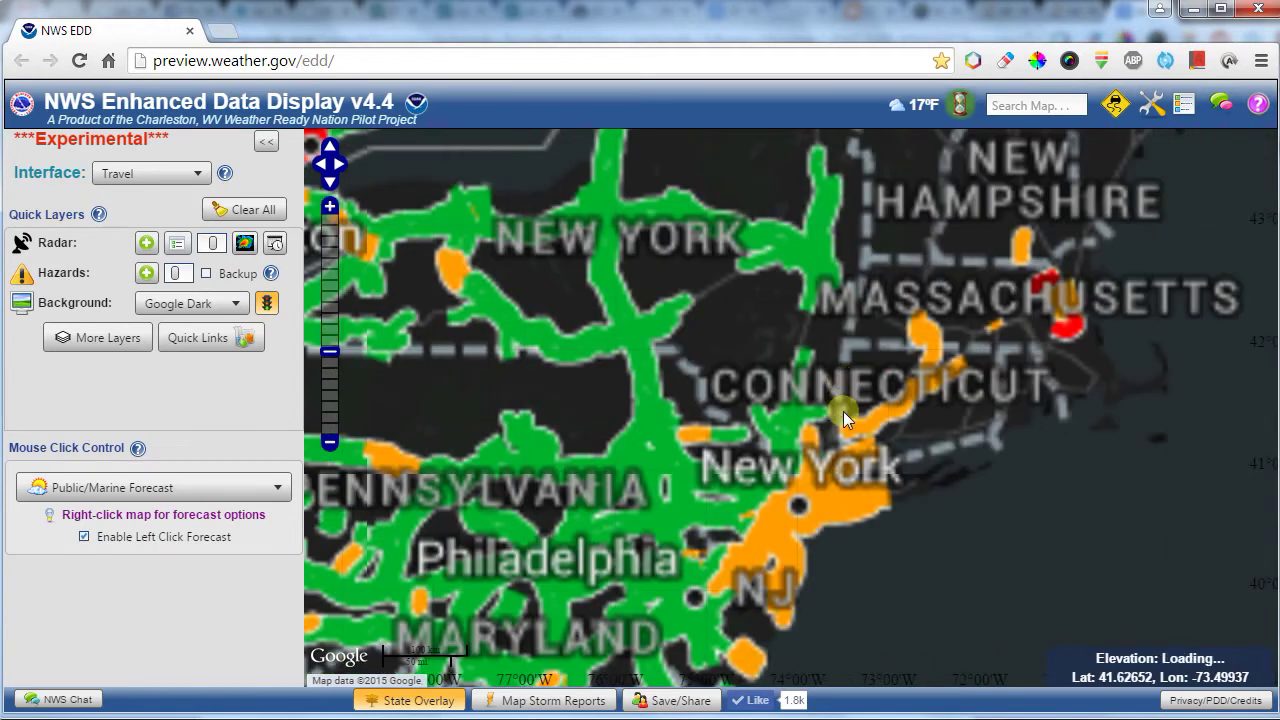
left_click_drag(813, 426, 749, 271)
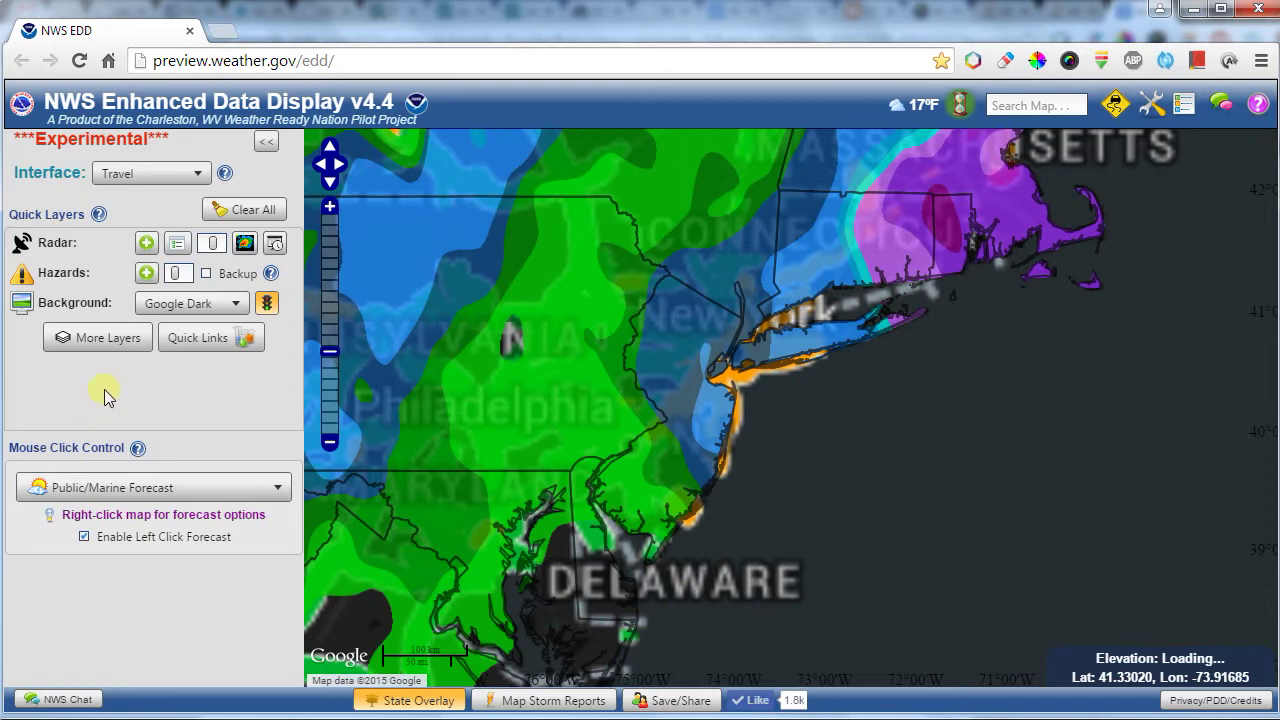
left_click(103, 339)
left_click(131, 487)
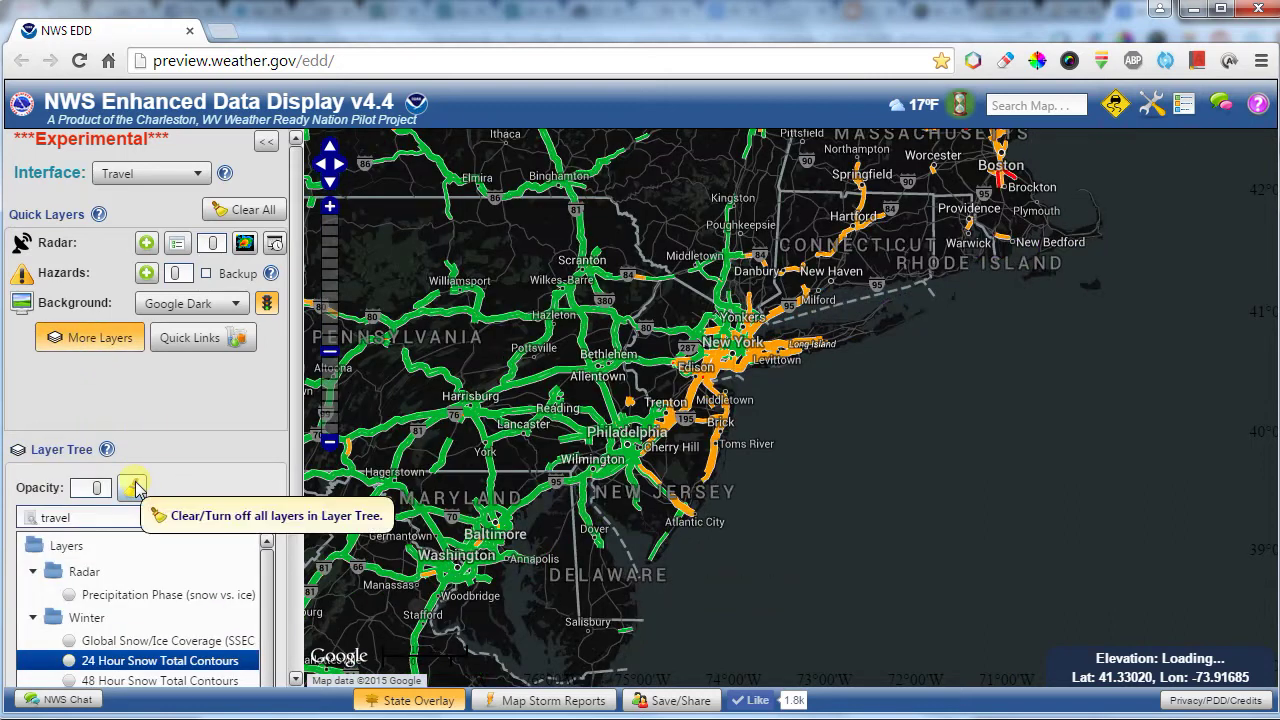
Examine the traffic conditions across New England, especially on the roads around Boston, Nashua and Worcester
left_click_drag(775, 285, 582, 560)
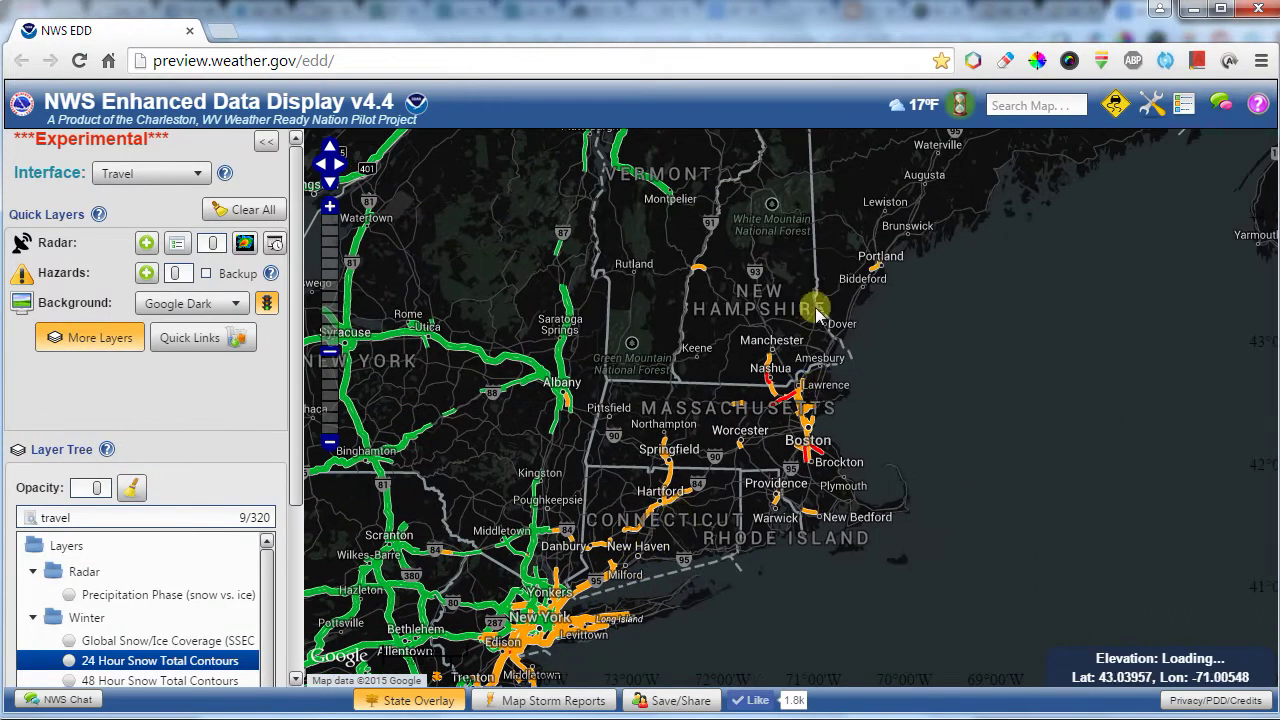
left_click_drag(800, 316, 666, 358)
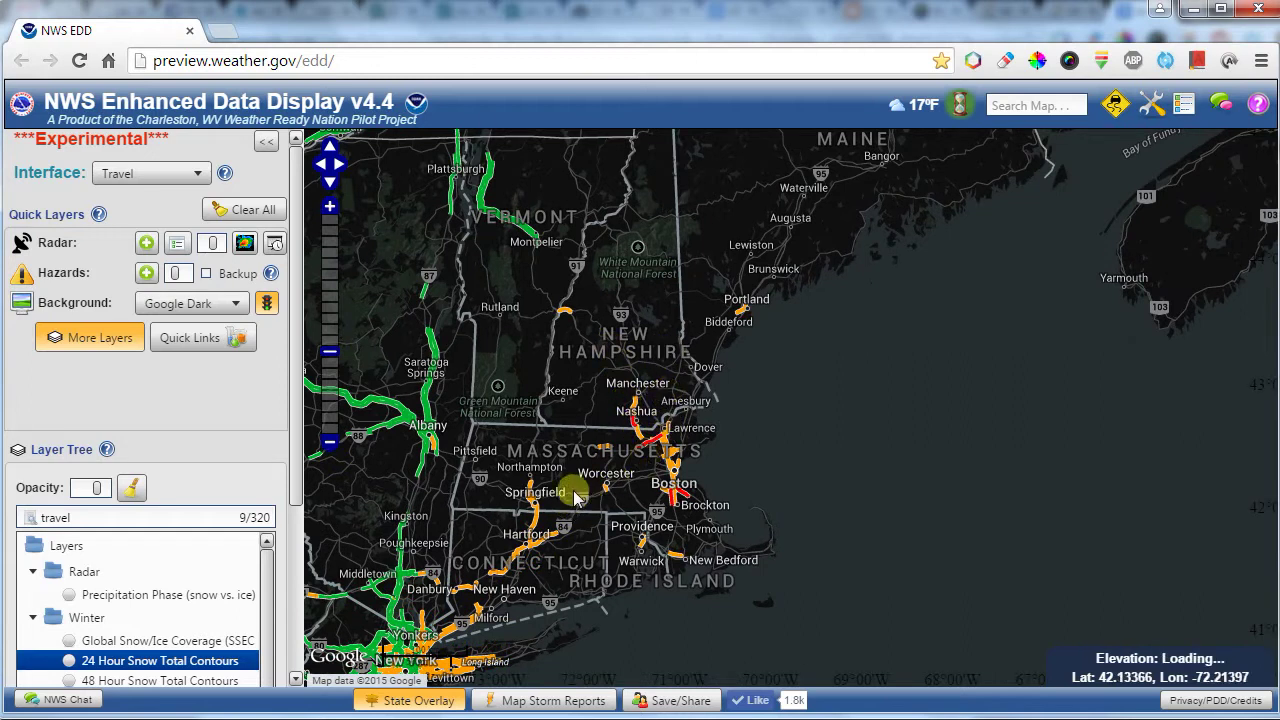
scroll(645, 388, "up", 1)
scroll(645, 388, "down", 1)
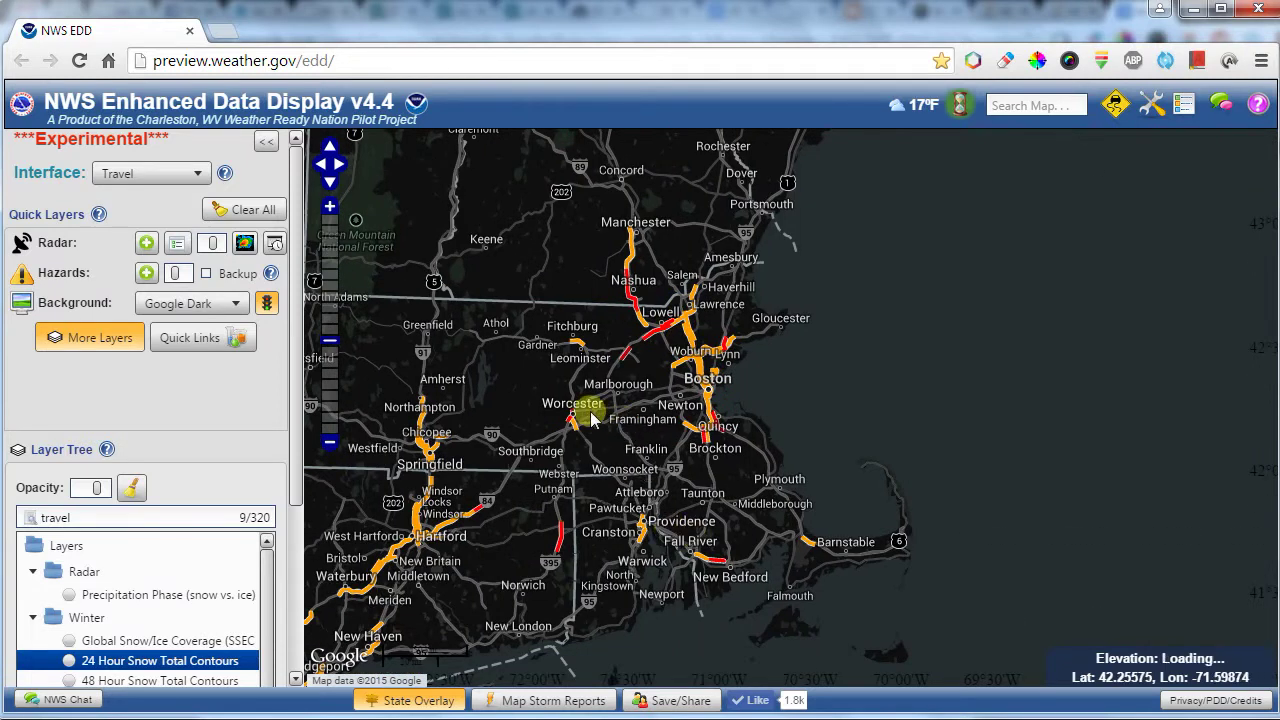
left_click_drag(651, 286, 665, 325)
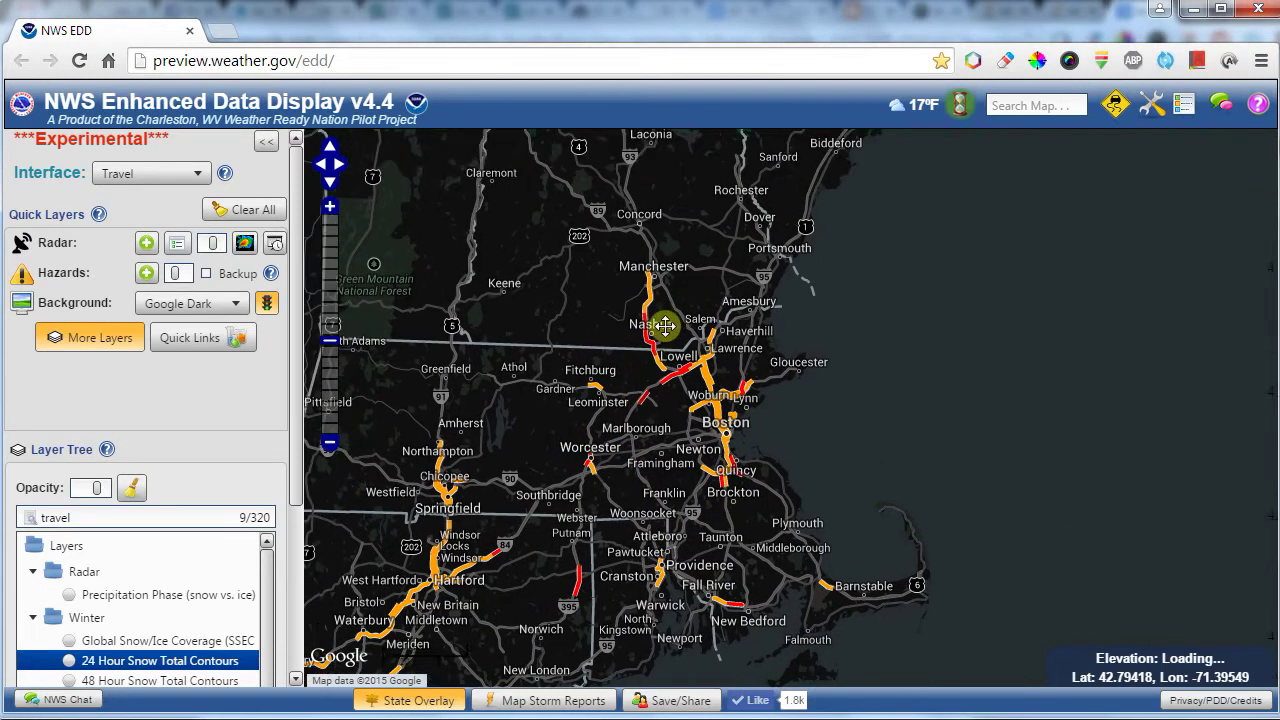
Turn off traffic for the background map and hide the additional layer tree
left_click(266, 304)
left_click(110, 340)
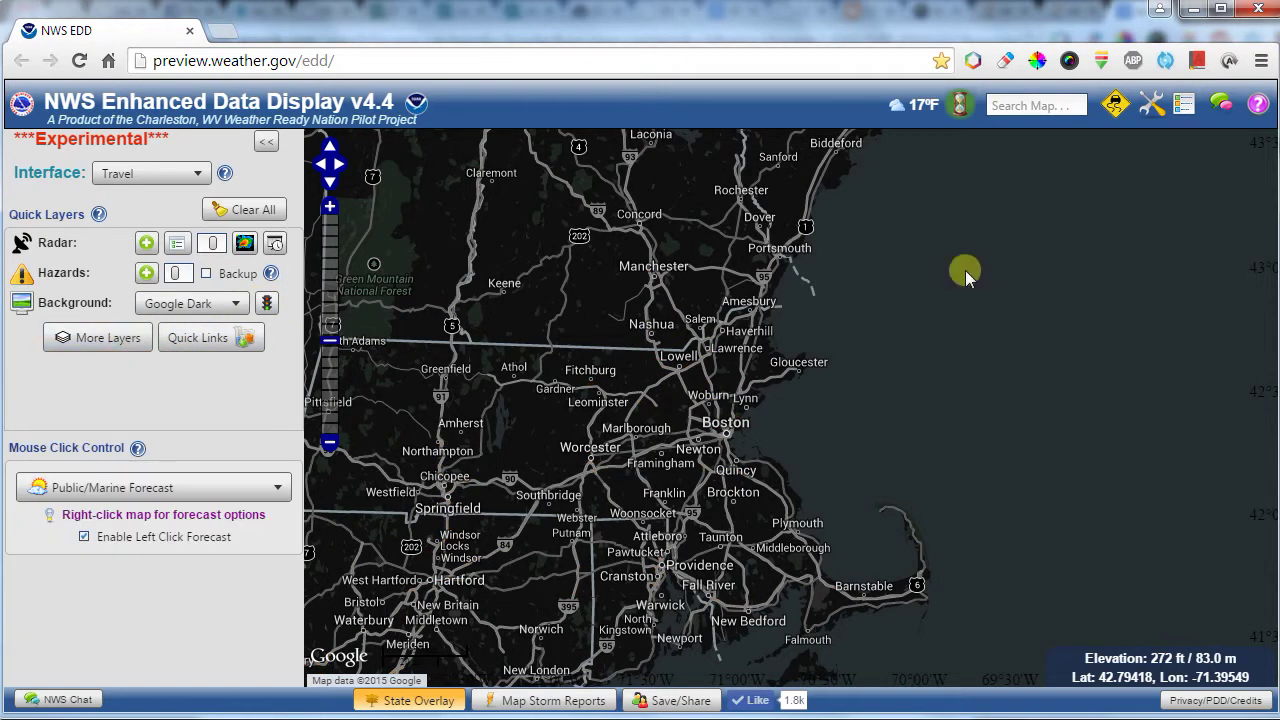
Open the point forecast for Worcester, Massachusetts, and bring up the map's forecast options near Manchester, New Hampshire
left_click_drag(851, 389, 851, 390)
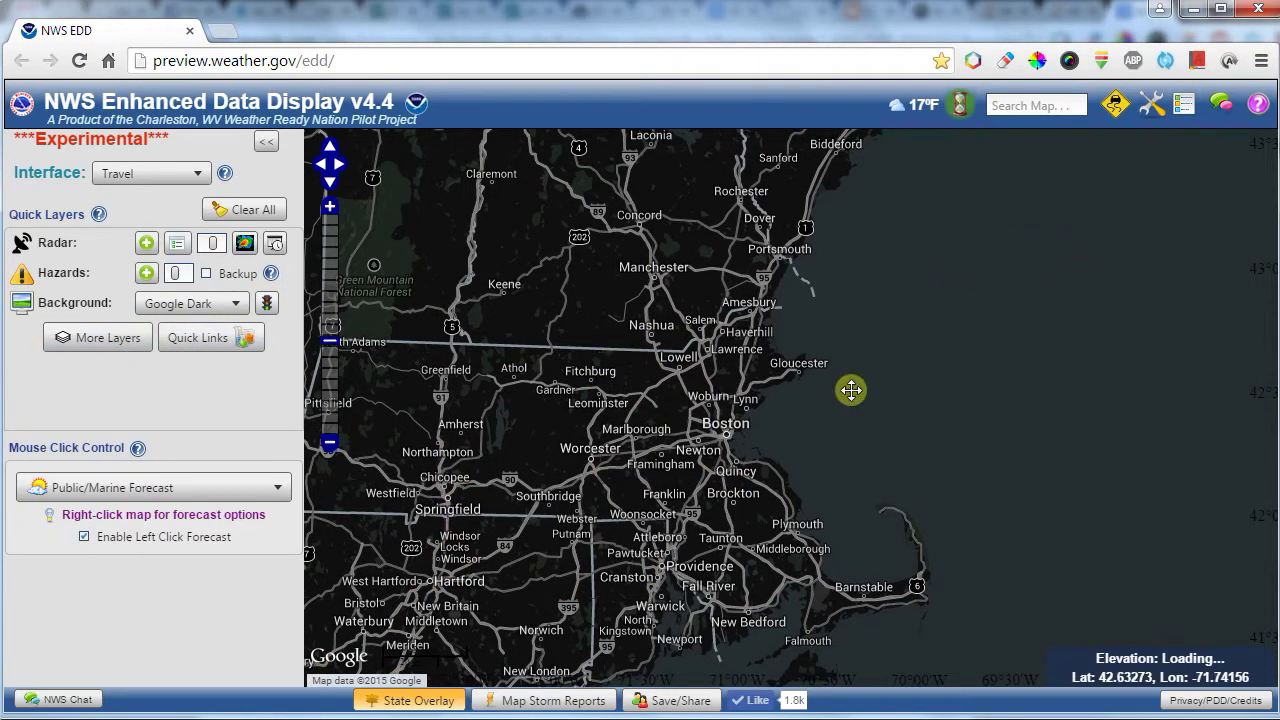
scroll(851, 389, "down", 1)
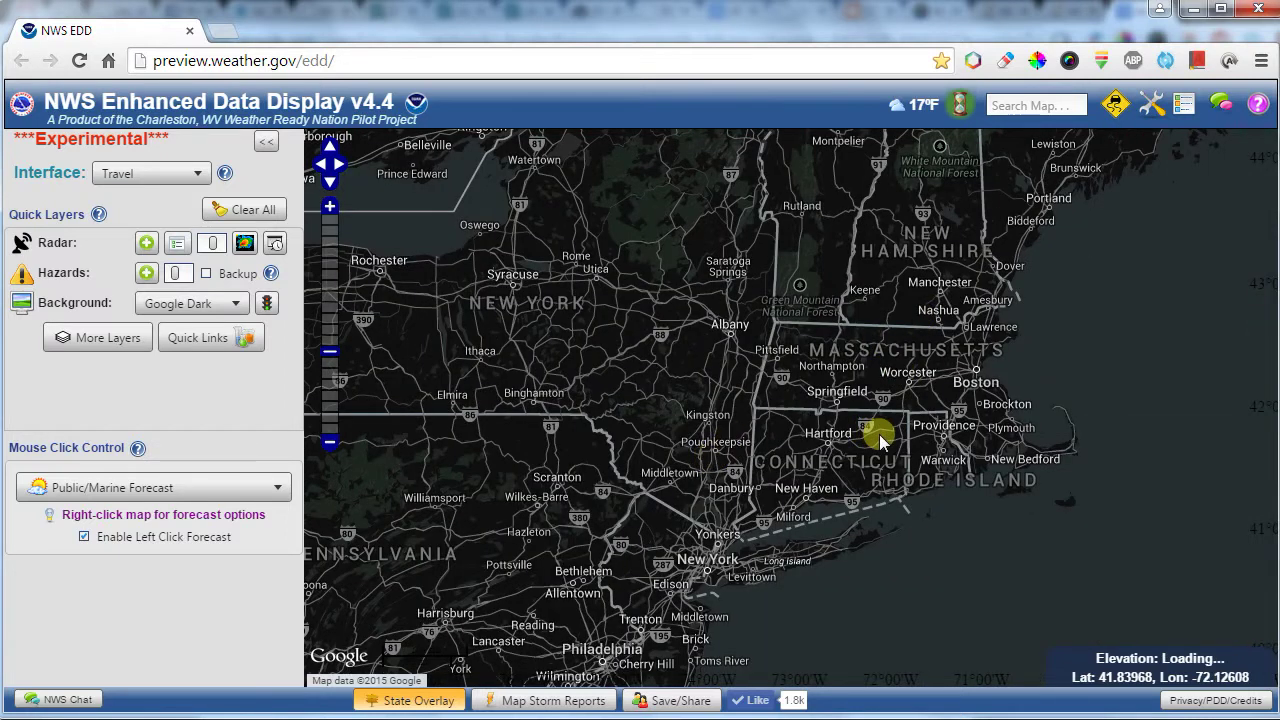
left_click(911, 379)
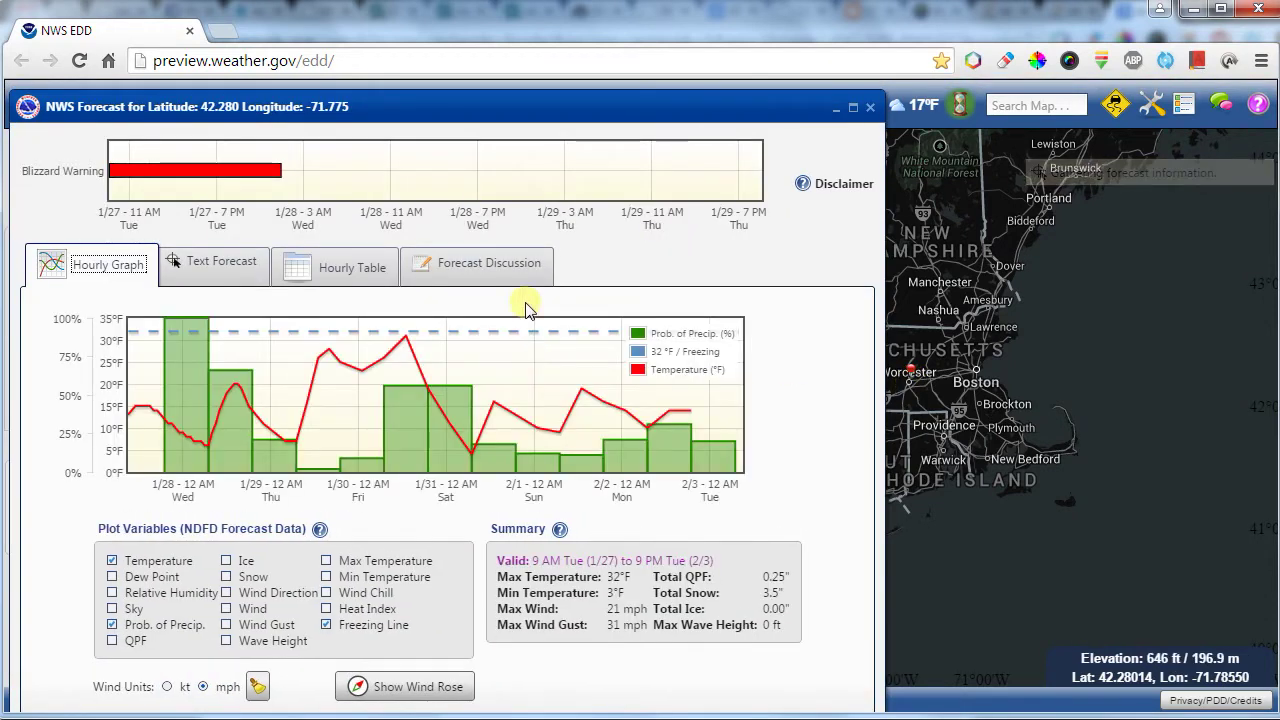
right_click(937, 261)
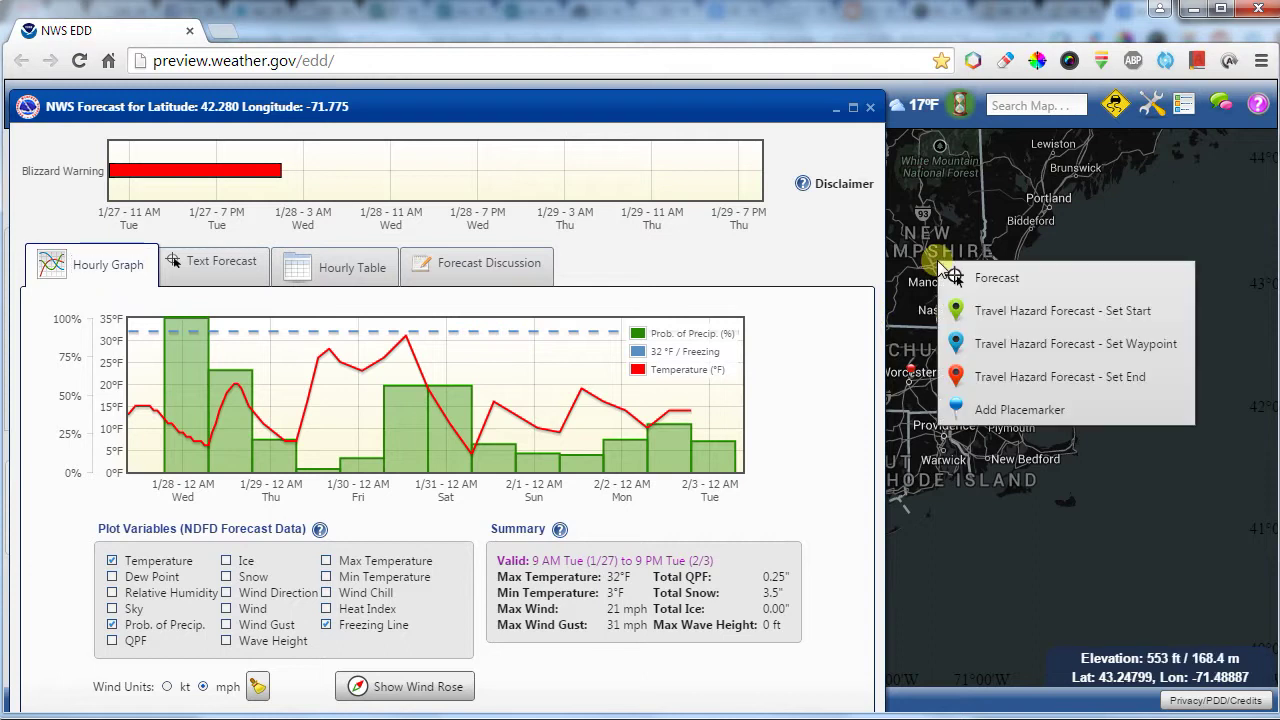
left_click(1063, 288)
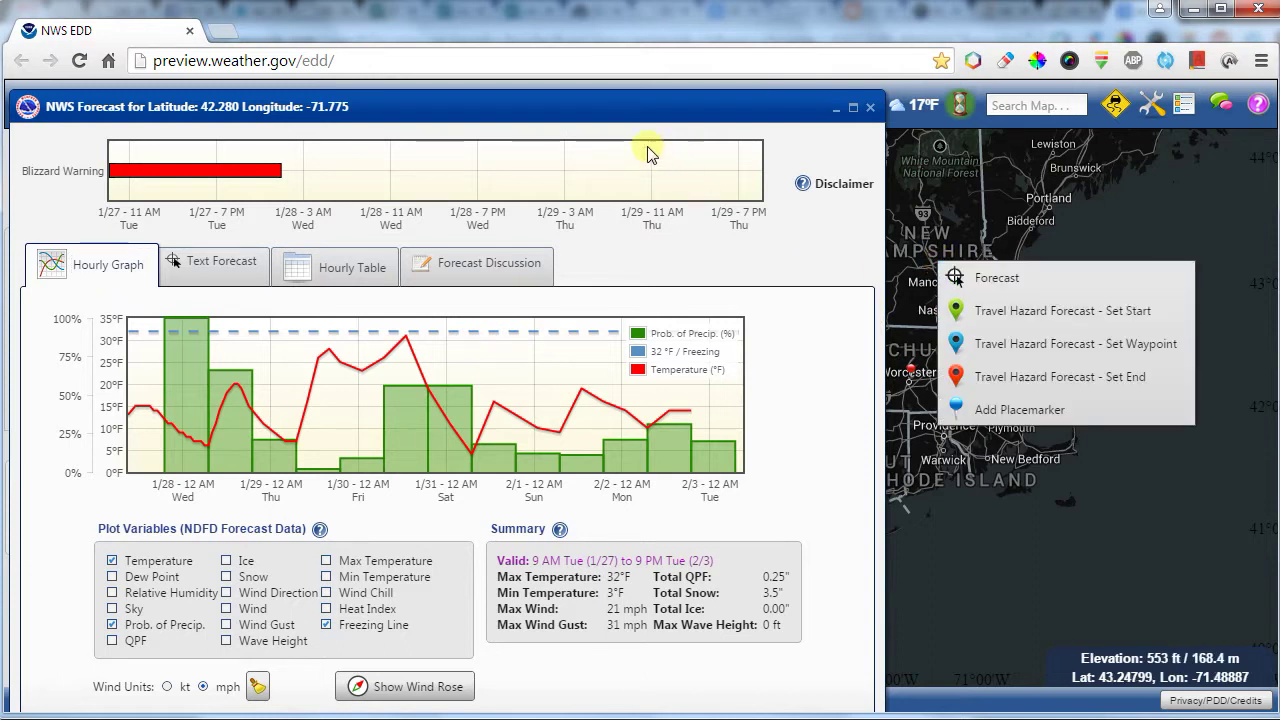
Open the Blizzard Warning from the forecast's hazard timeline, read through its text and close it
mouse_move(133, 175)
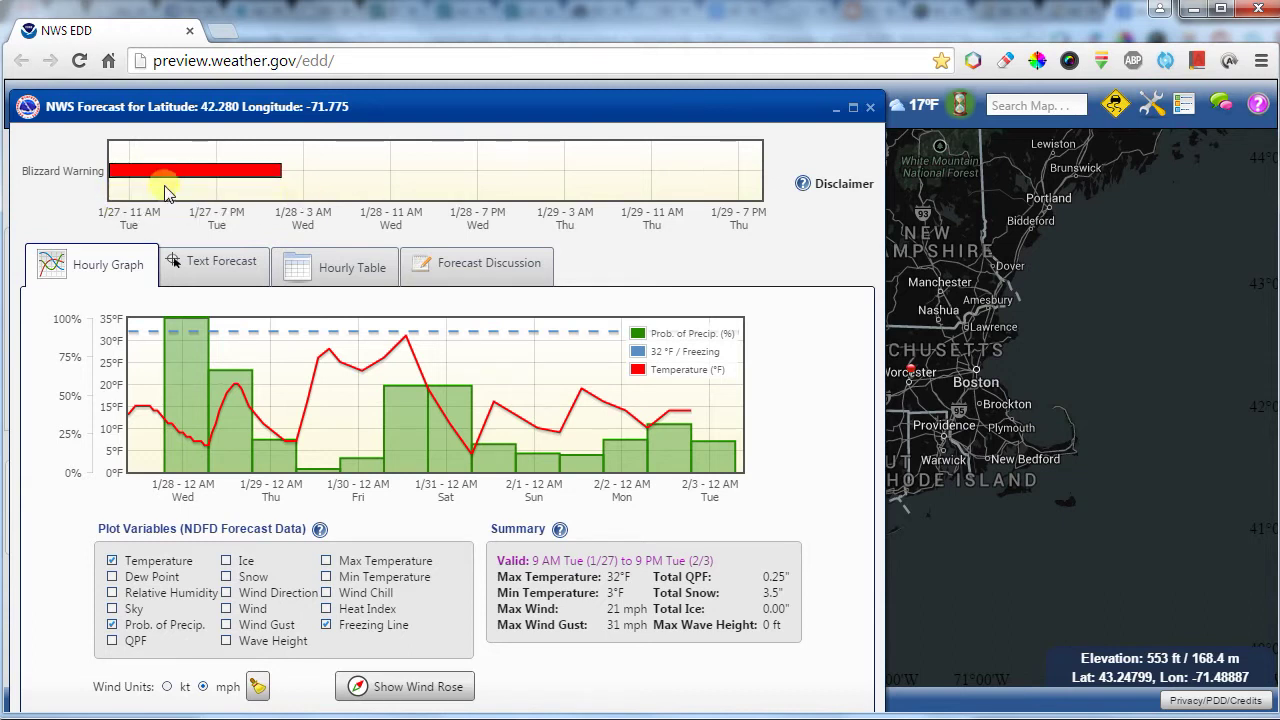
left_click(168, 172)
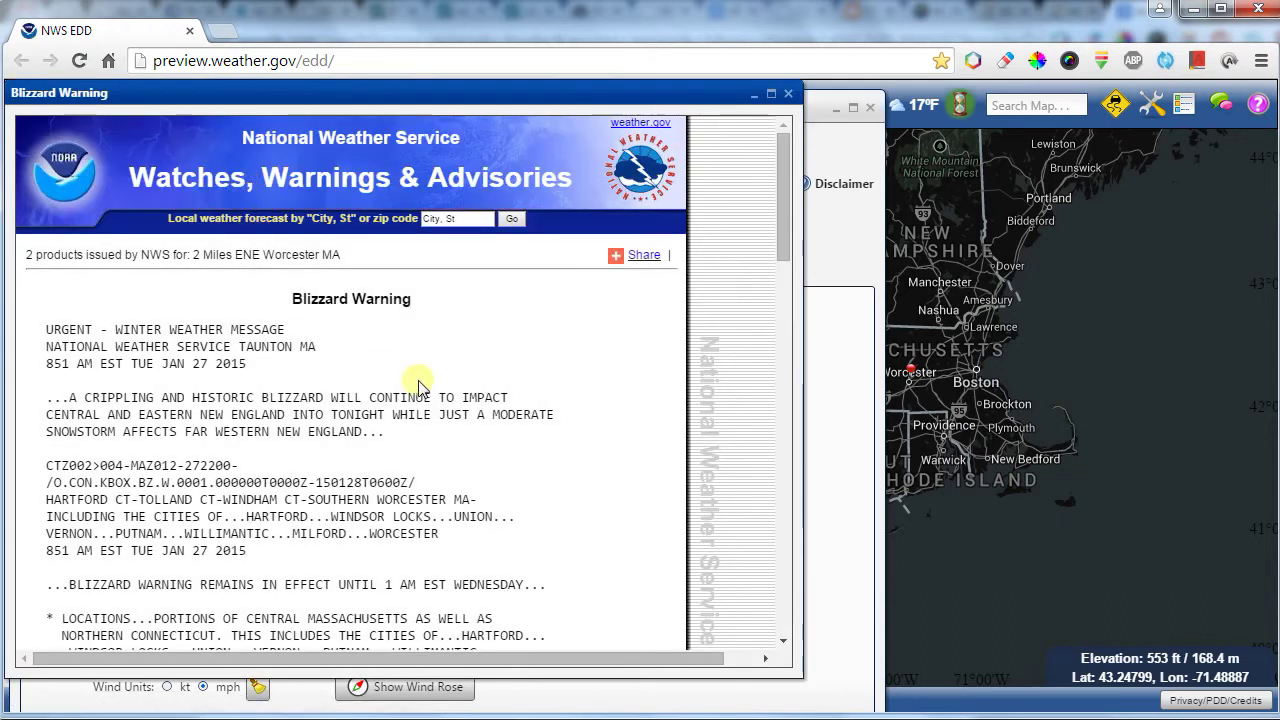
scroll(420, 430, "down", 7)
scroll(429, 480, "up", 4)
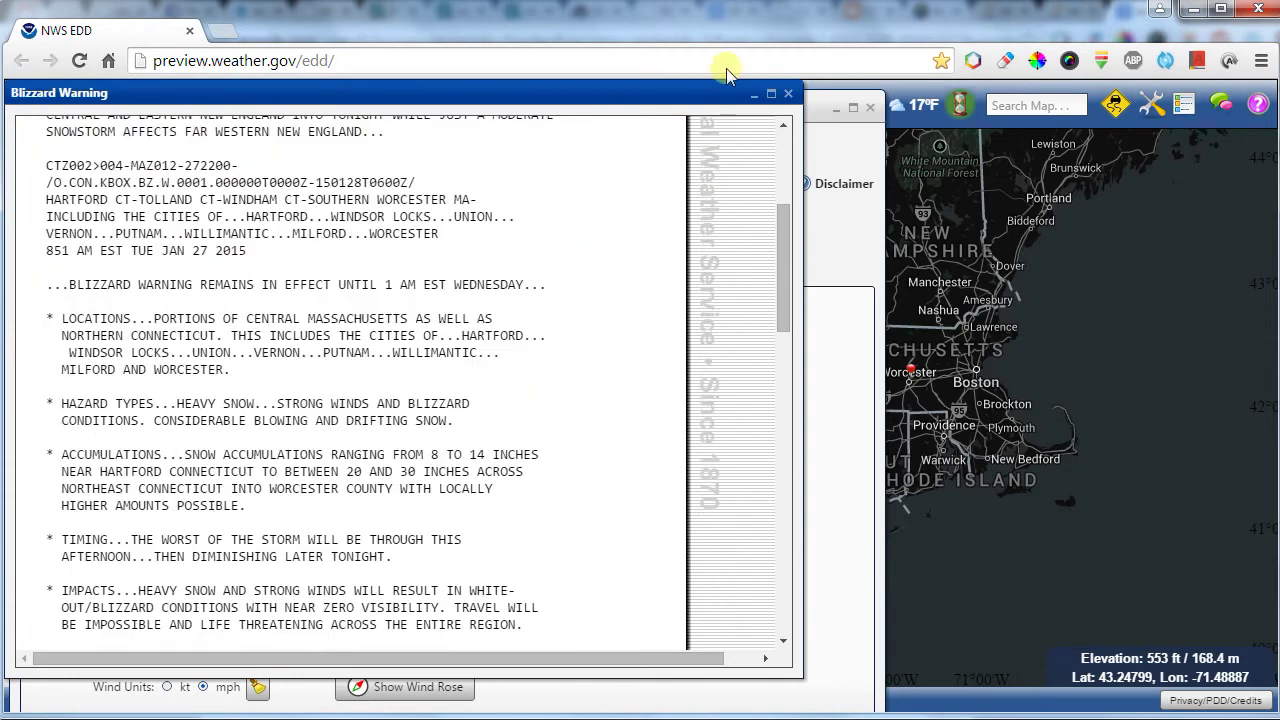
left_click(786, 95)
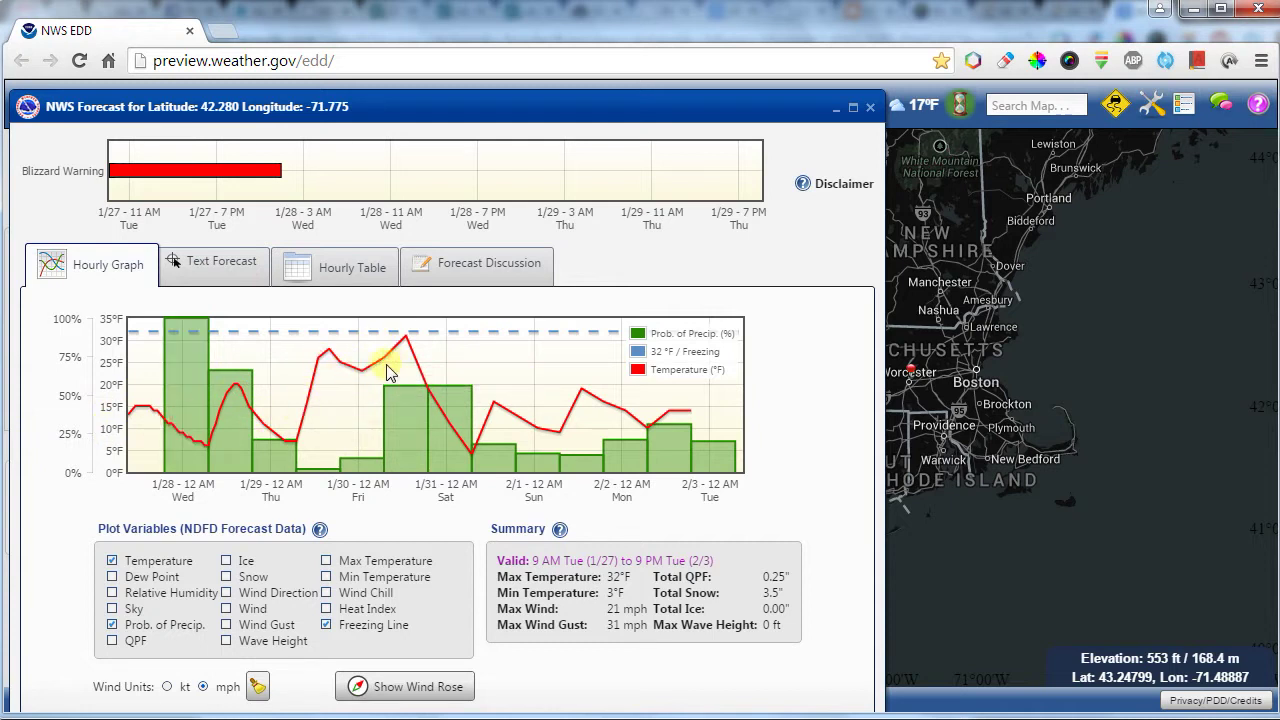
Plot snow and wind on the hourly graph and remove the probability of precipitation and temperature
mouse_move(240, 407)
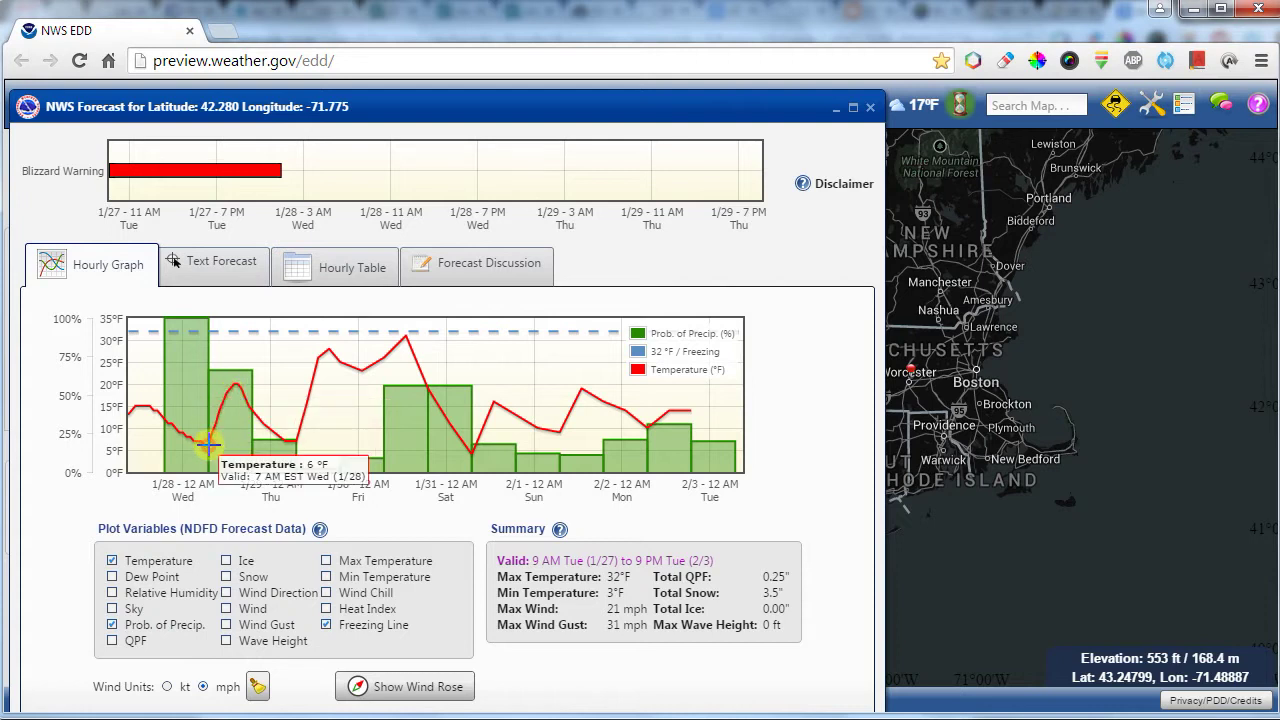
left_click(228, 578)
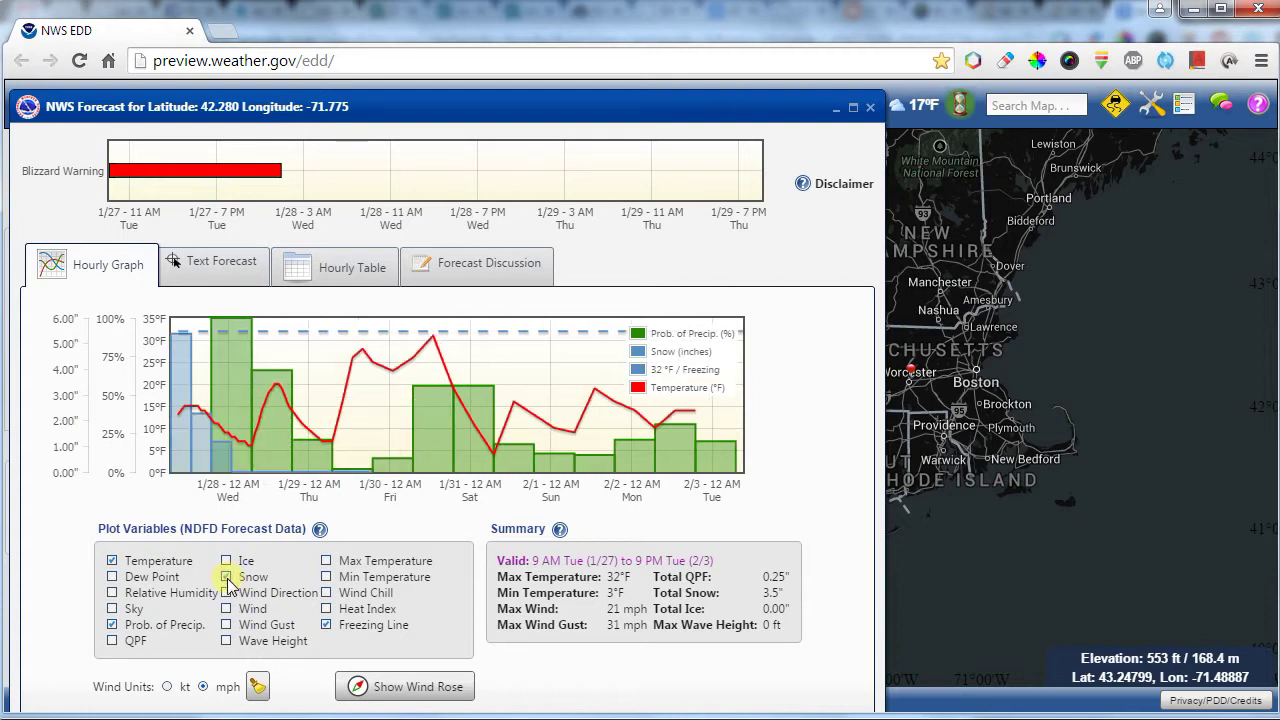
left_click(114, 627)
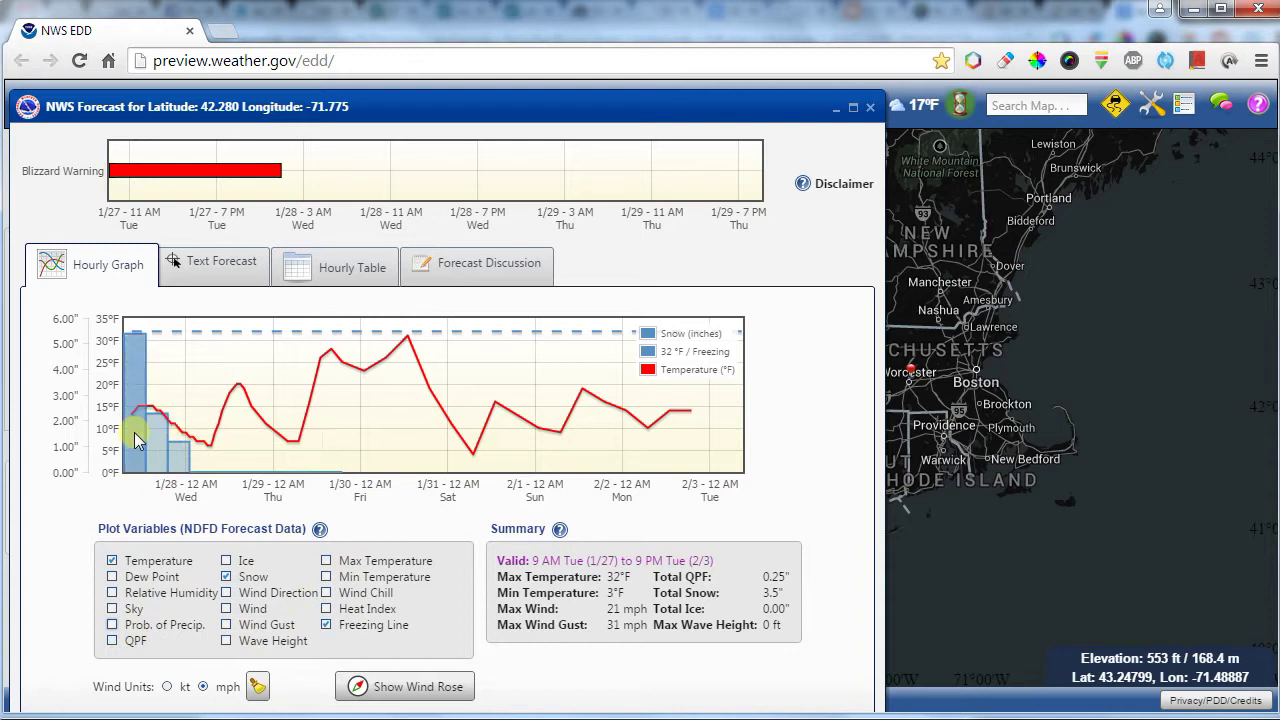
mouse_move(136, 440)
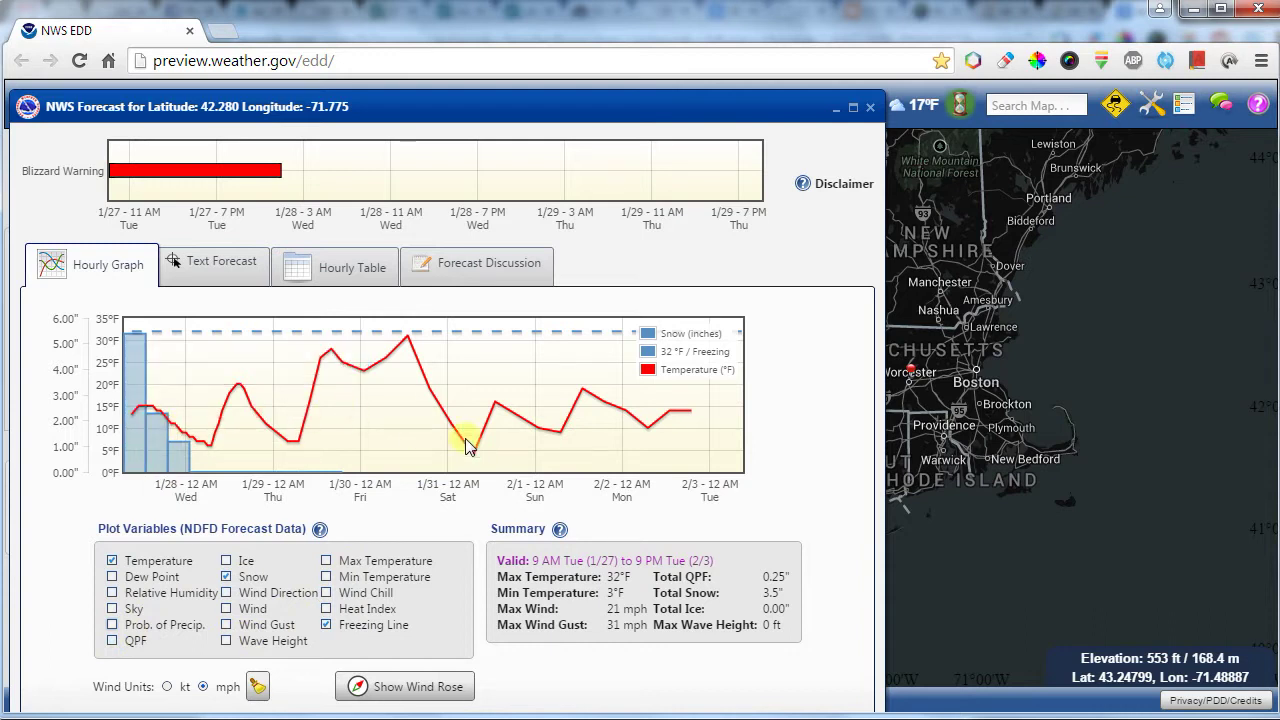
left_click(225, 609)
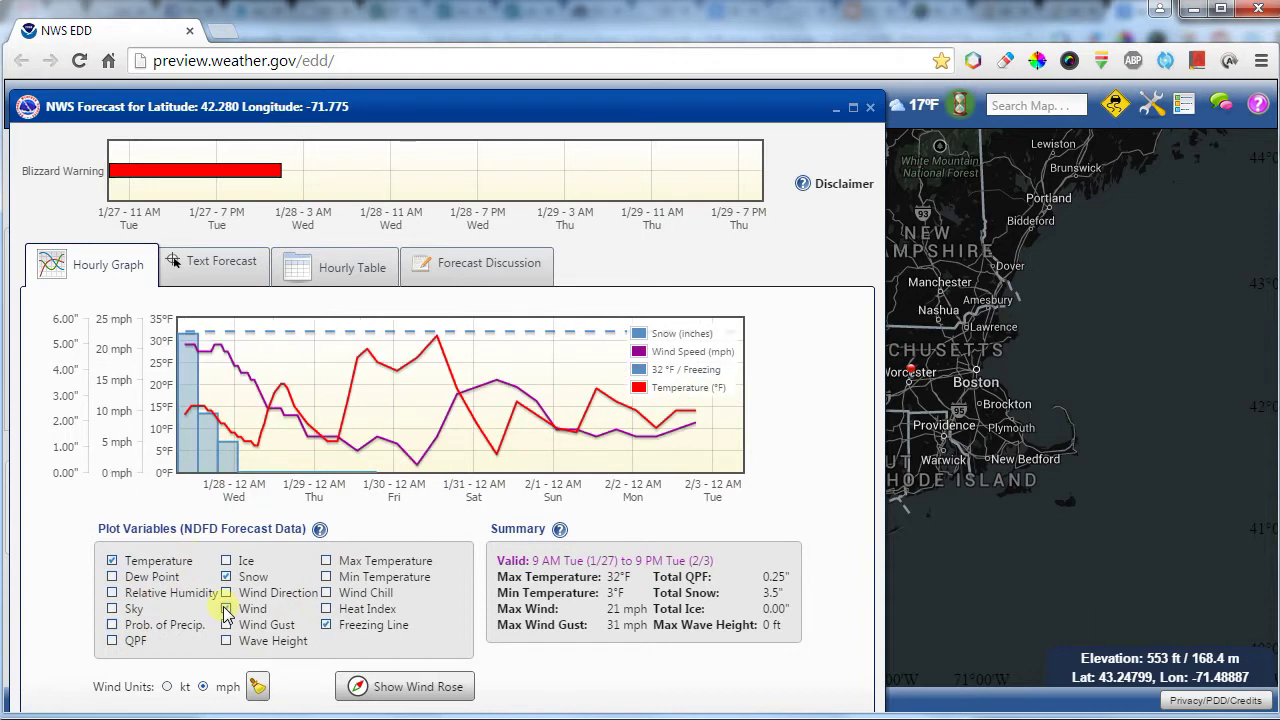
left_click(148, 566)
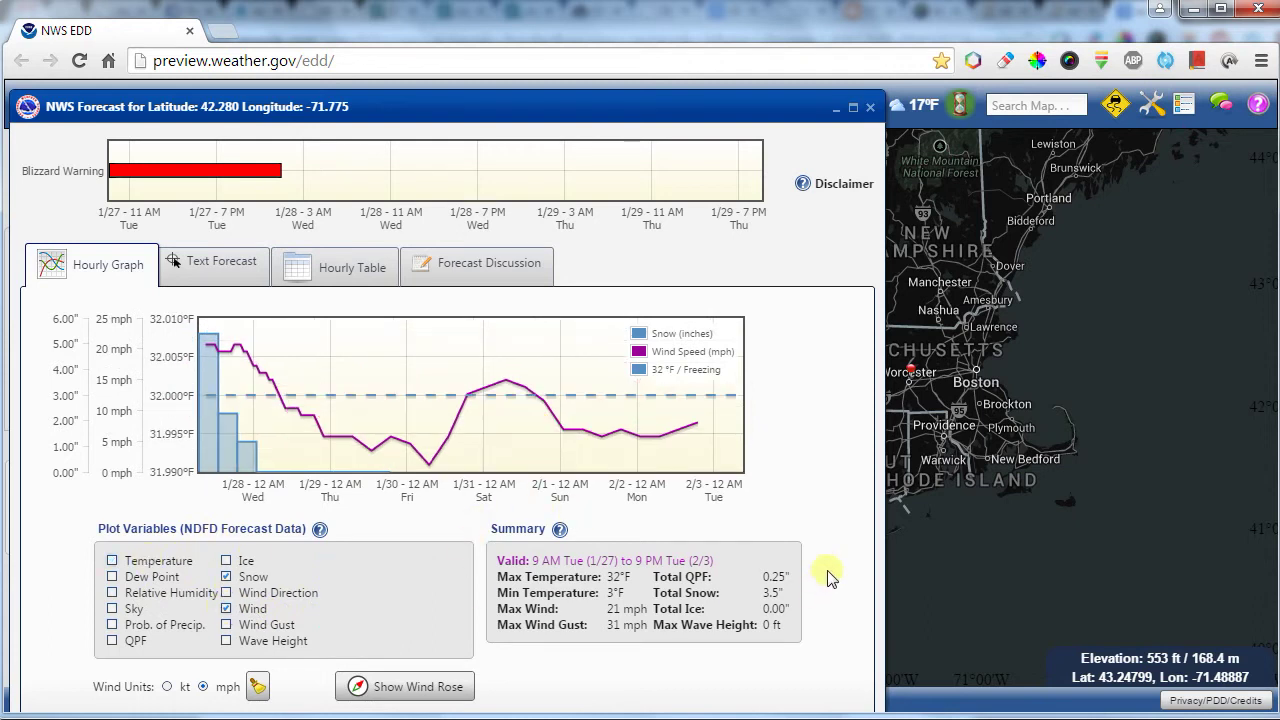
Show the wind rose, limit its period to 6 PM Tue (1/27) to 7 AM Thu (1/29) on the hourly graph, and close it
left_click(365, 690)
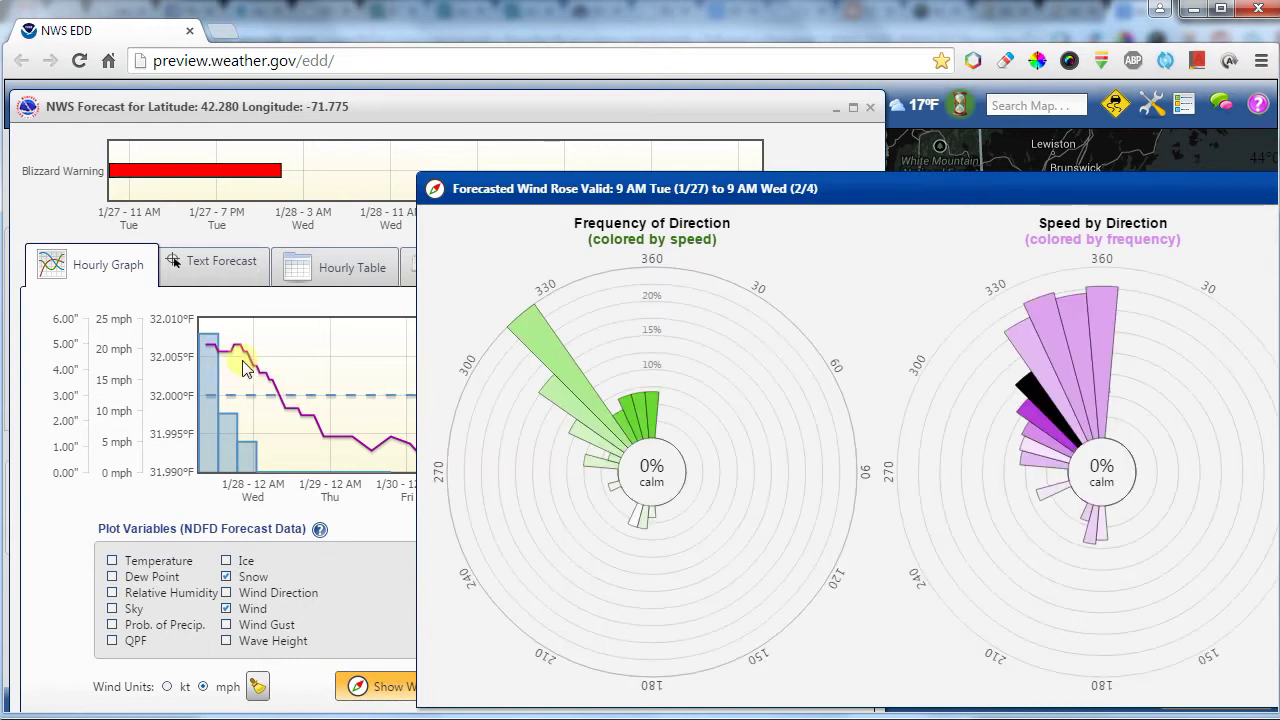
left_click_drag(656, 200, 581, 129)
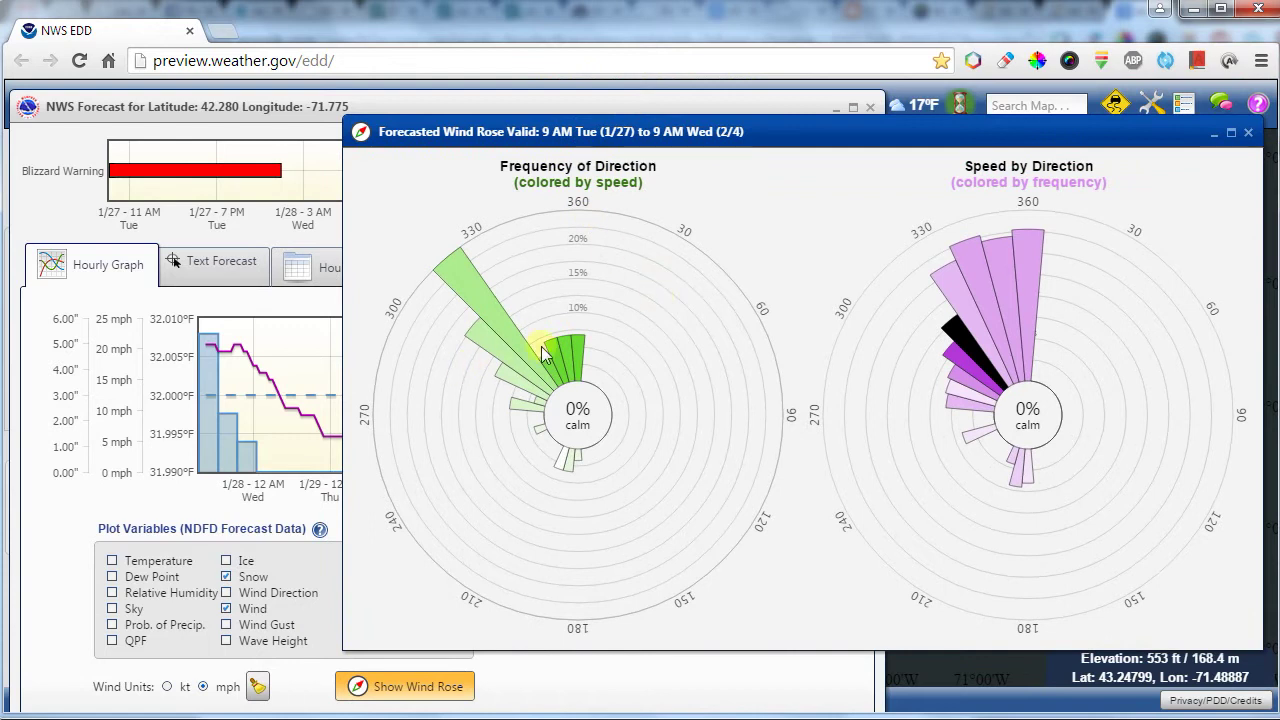
left_click_drag(238, 382, 358, 370)
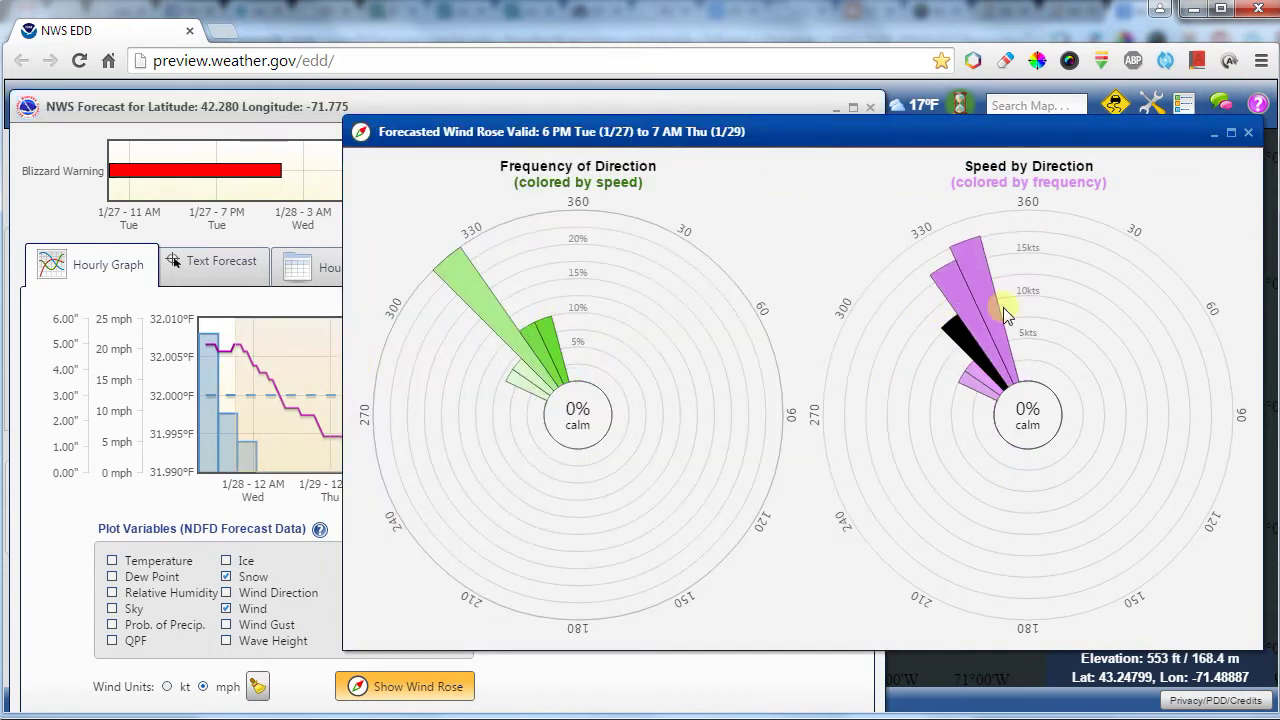
left_click(1248, 134)
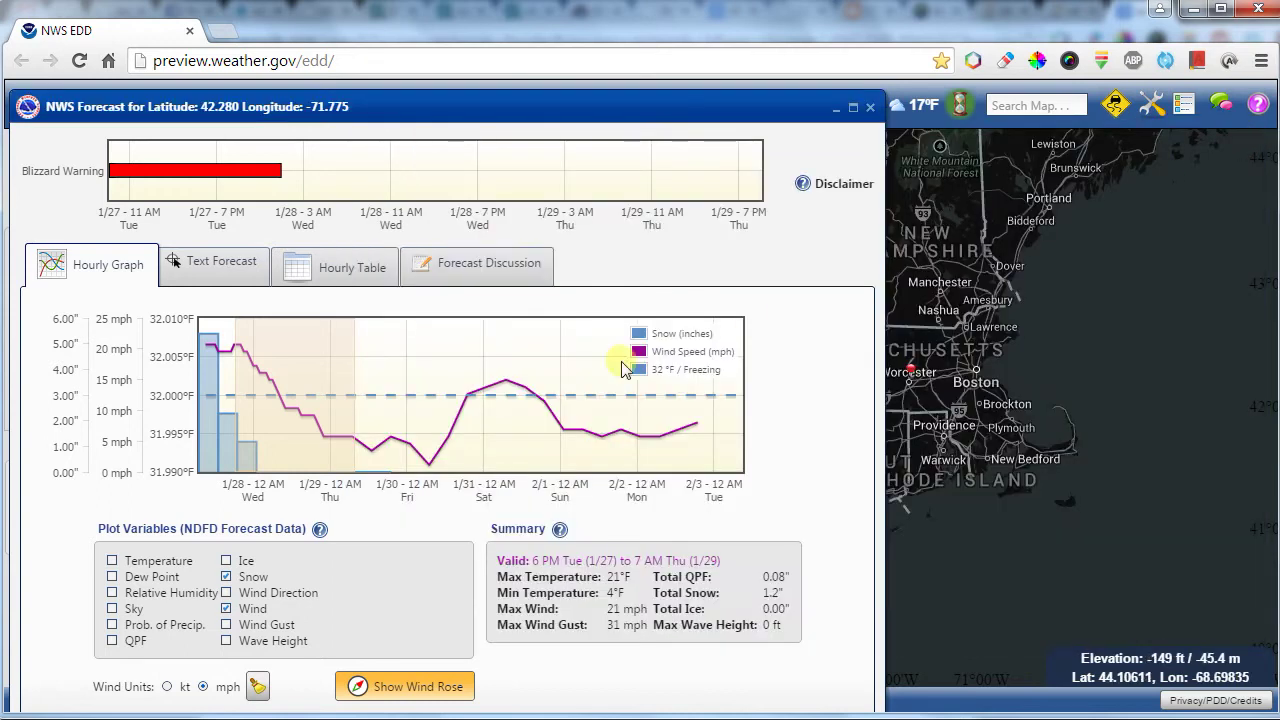
Read through the text forecast for the Worcester point, covering today and the following days
left_click(229, 278)
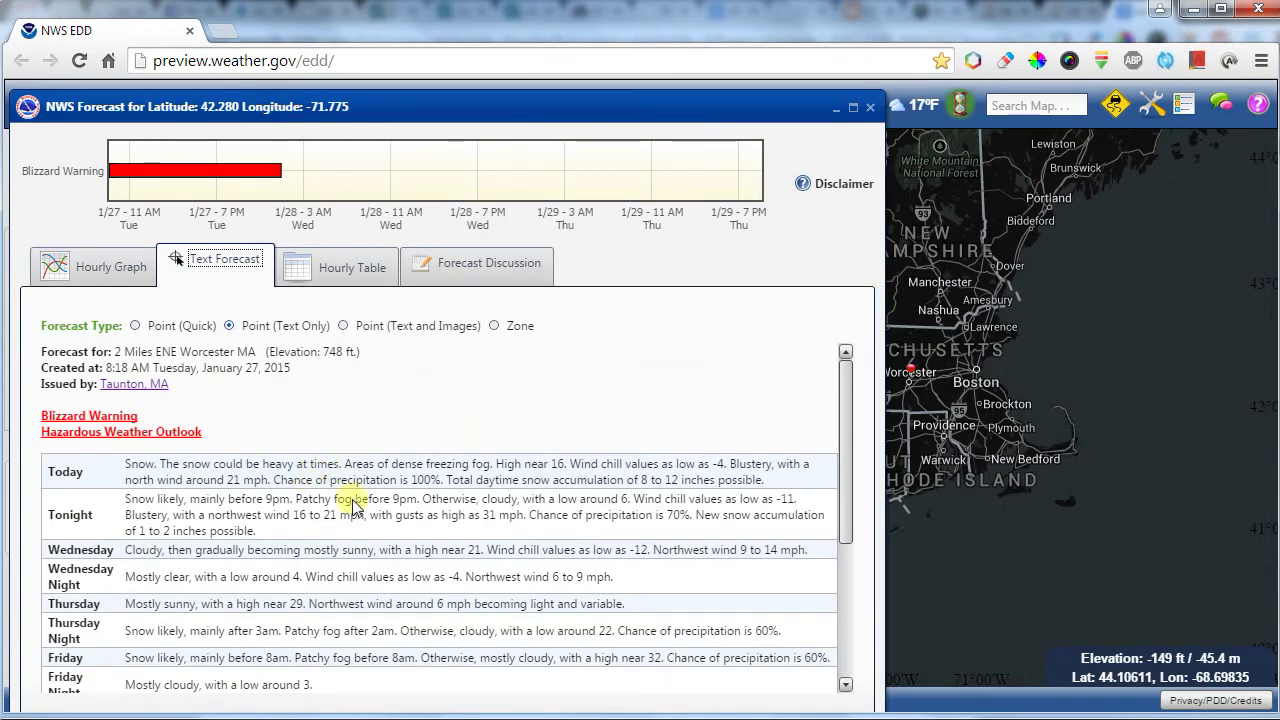
scroll(355, 505, "down", 3)
scroll(362, 512, "up", 3)
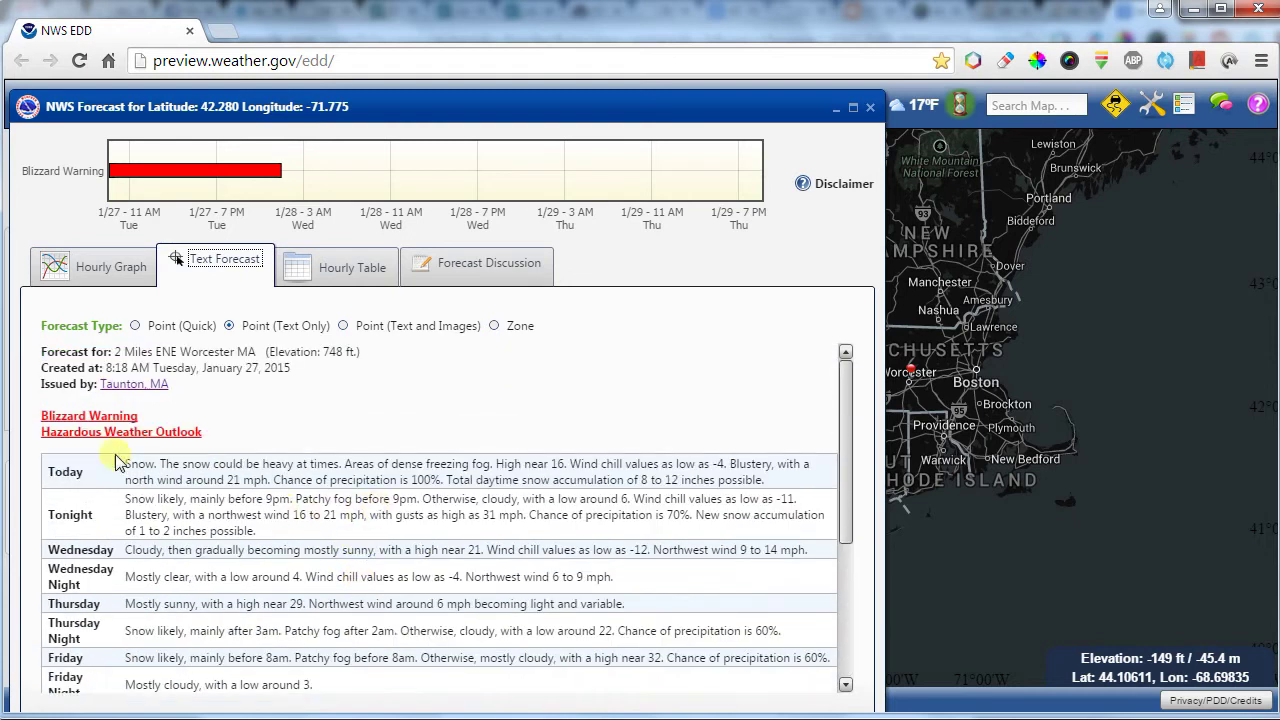
scroll(200, 490, "down", 2)
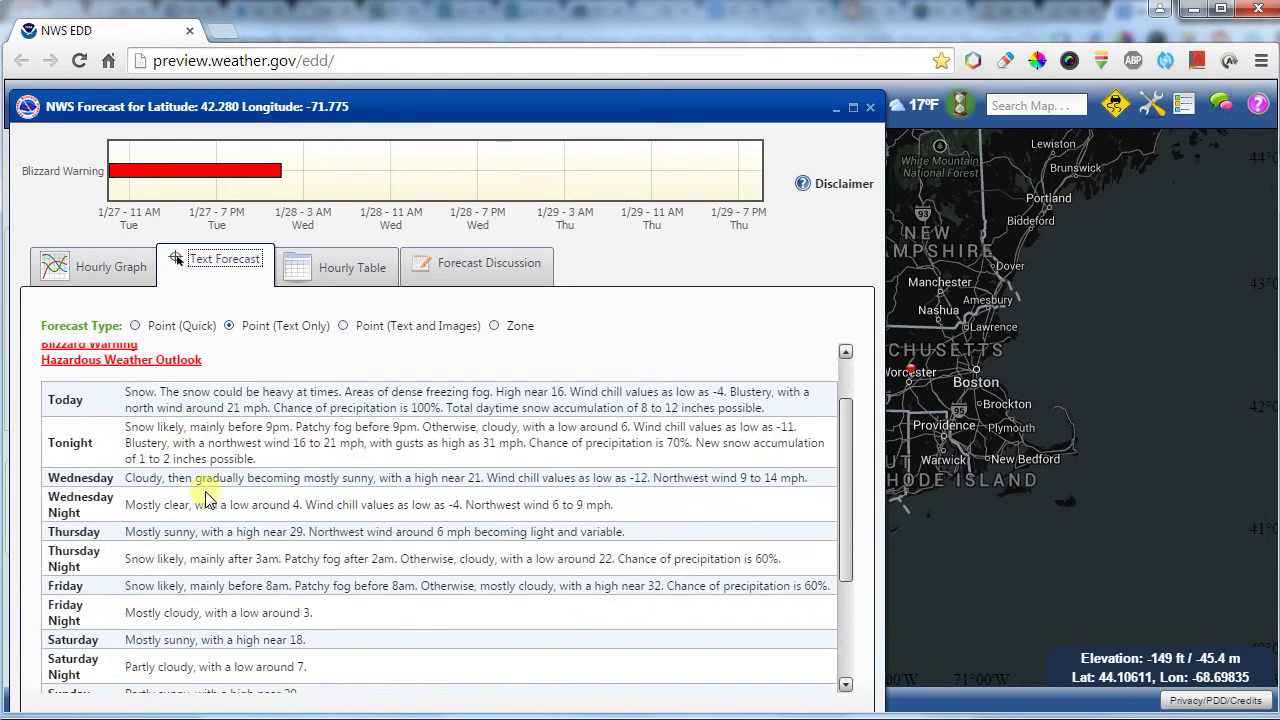
scroll(206, 497, "up", 2)
View the hourly forecast table and read the Area Forecast Discussion for the same point
left_click(335, 267)
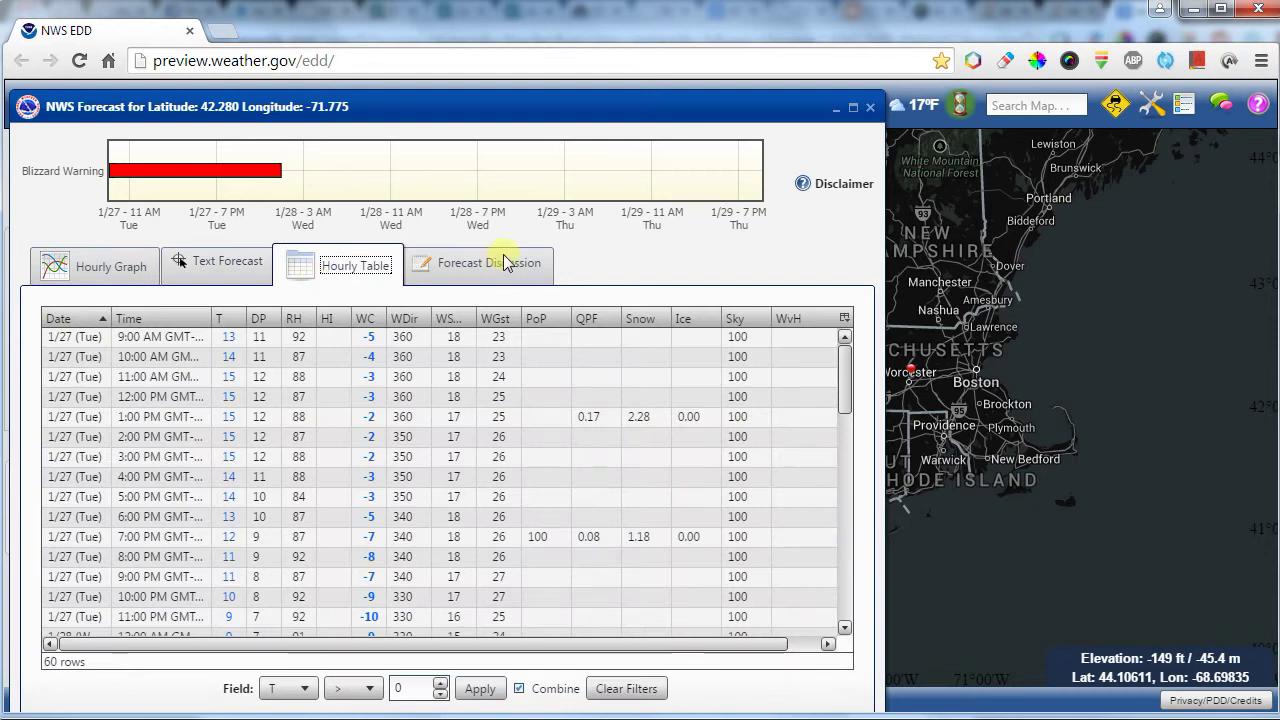
left_click(472, 263)
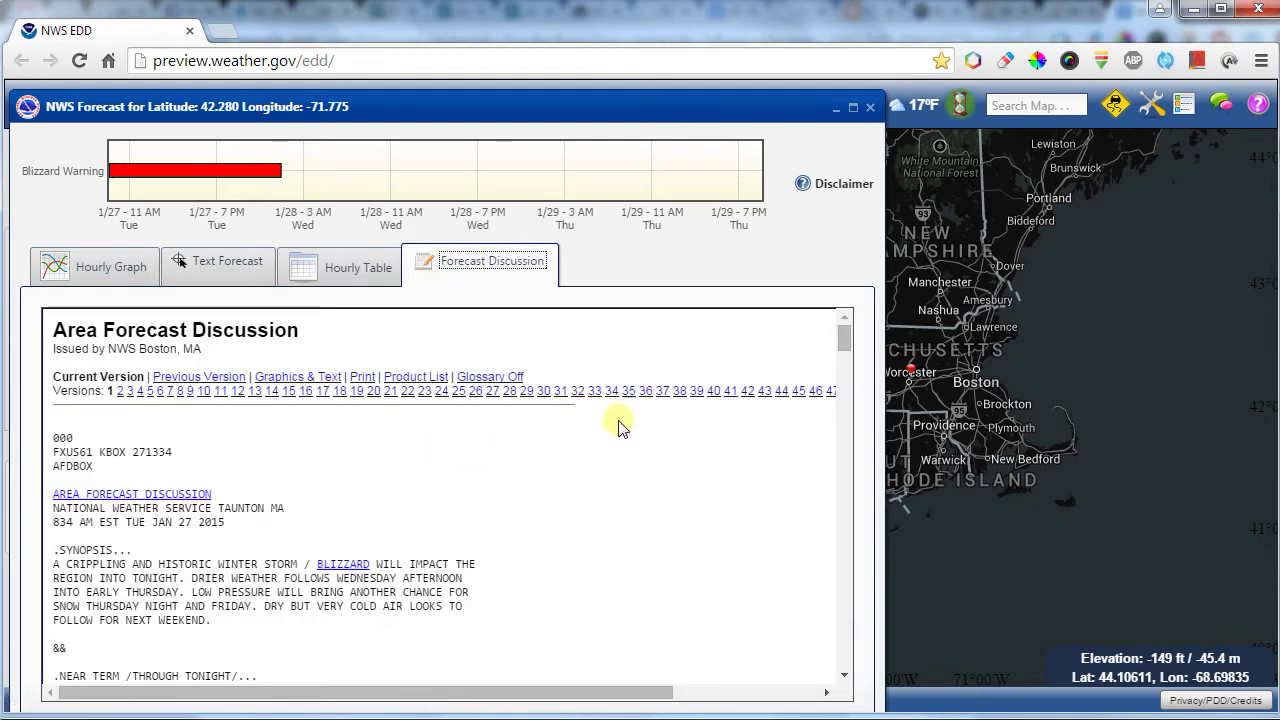
left_click_drag(846, 333, 846, 378)
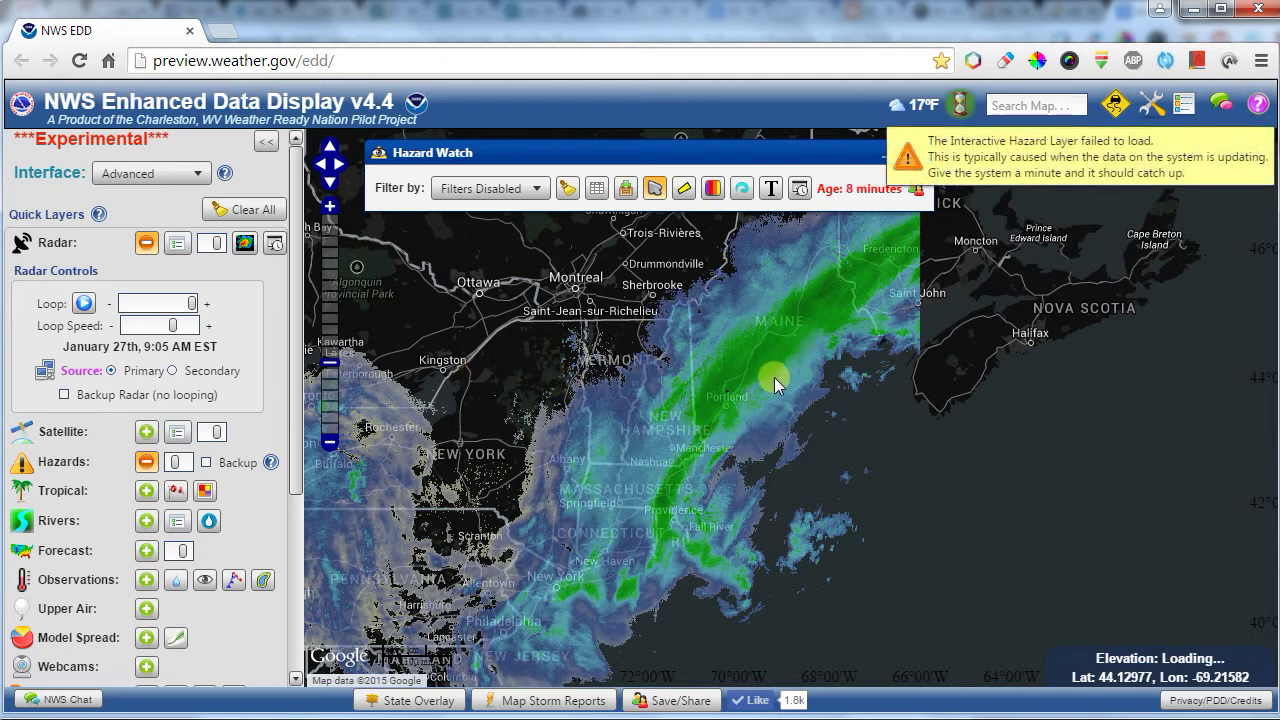
Generate the save and share links for the current radar and hazards map and select the Go.USA.gov link
left_click(683, 700)
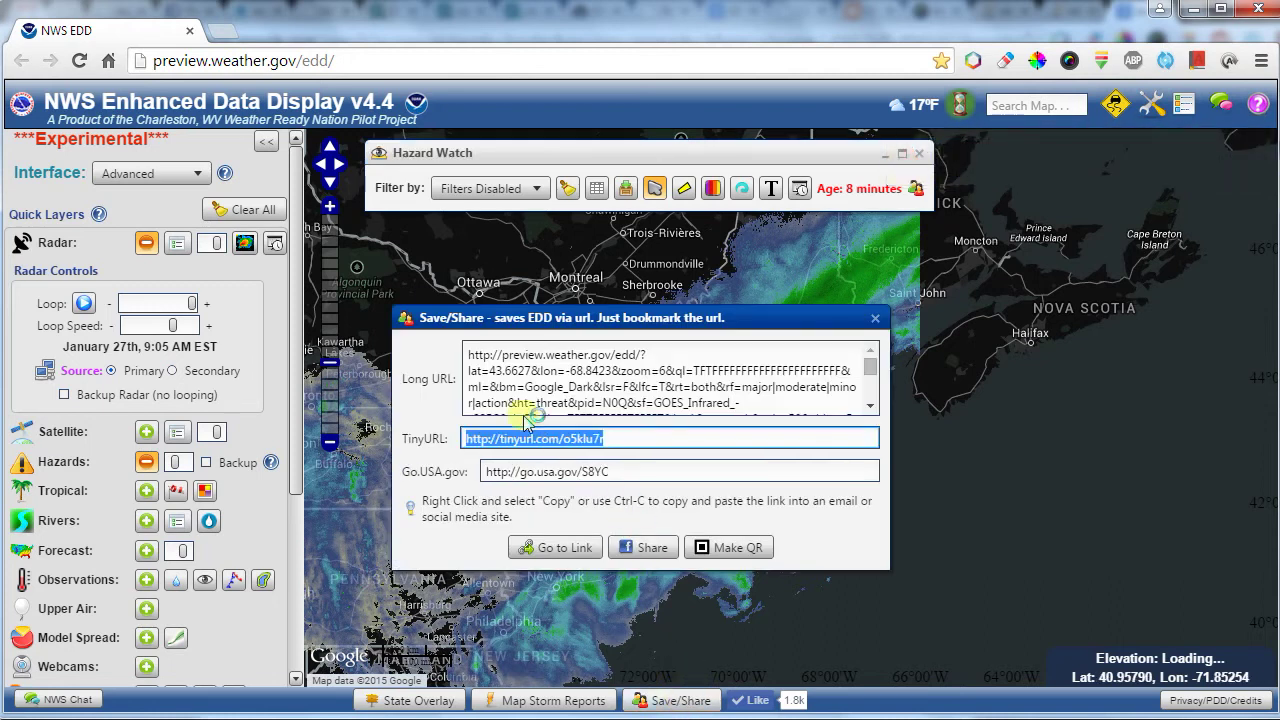
left_click(622, 471)
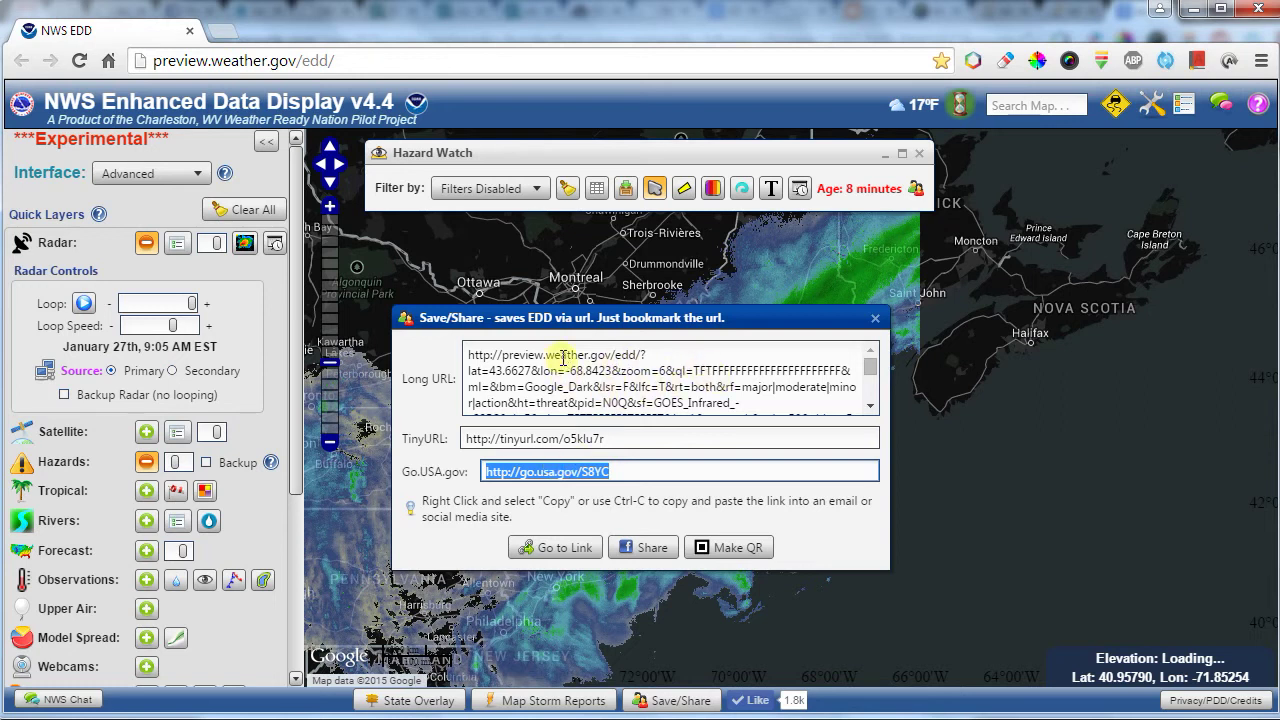
Make a QR code for the saved map, close it and load the map through its saved link
left_click(737, 552)
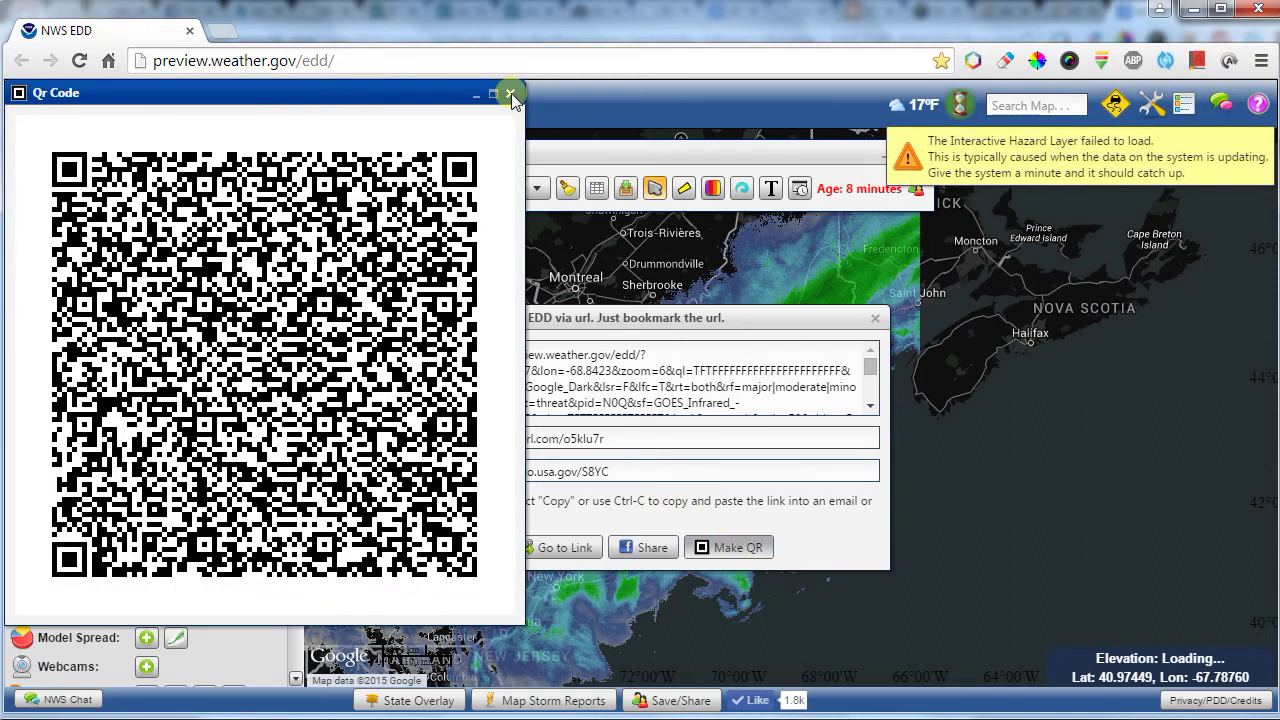
left_click(510, 94)
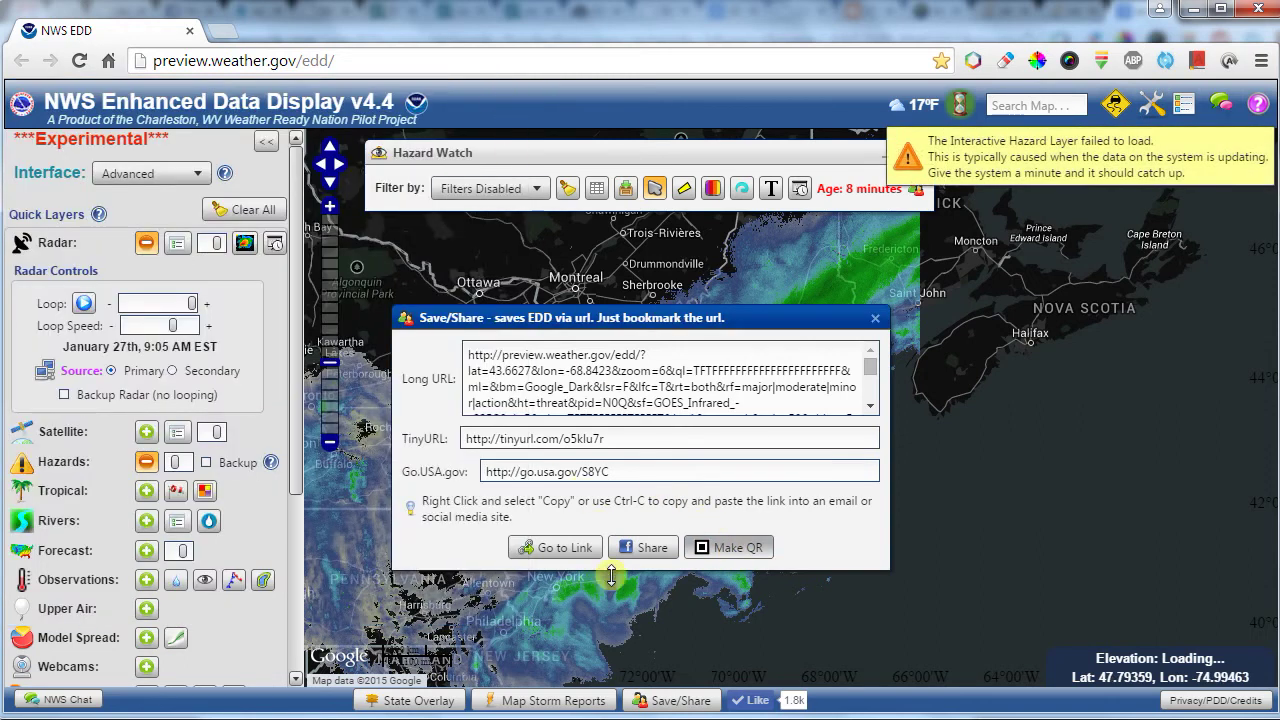
left_click(549, 552)
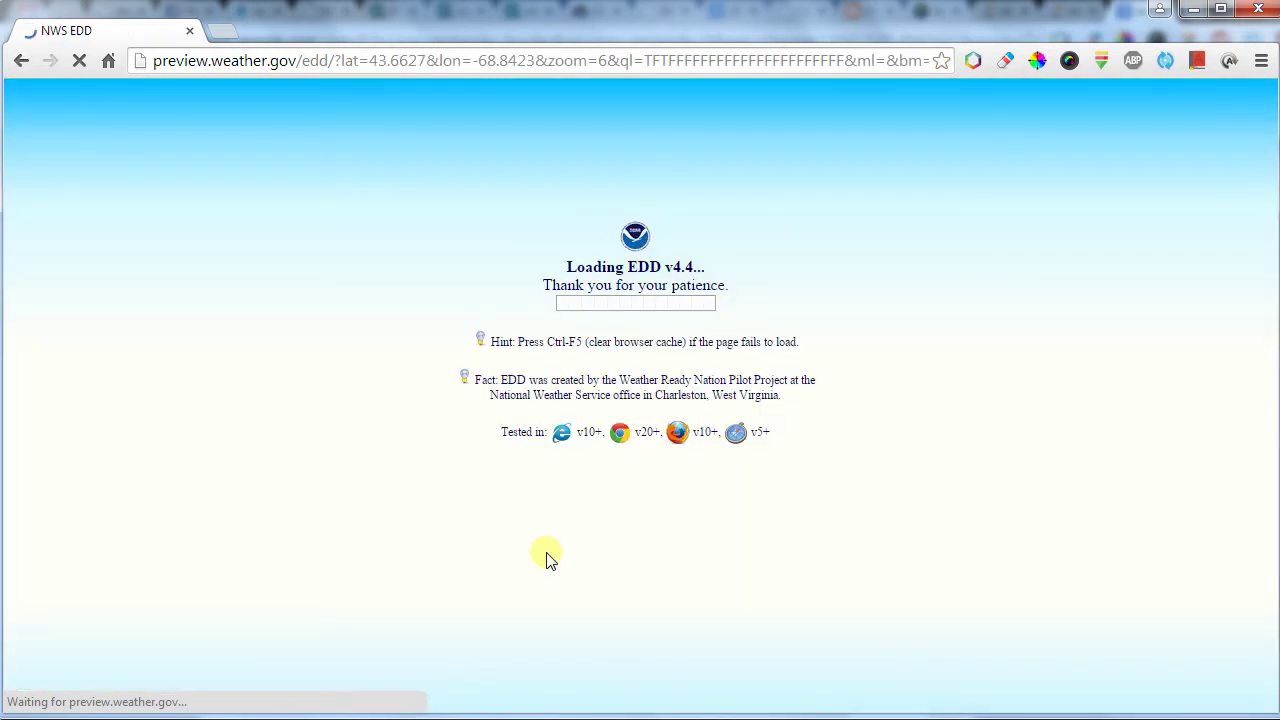